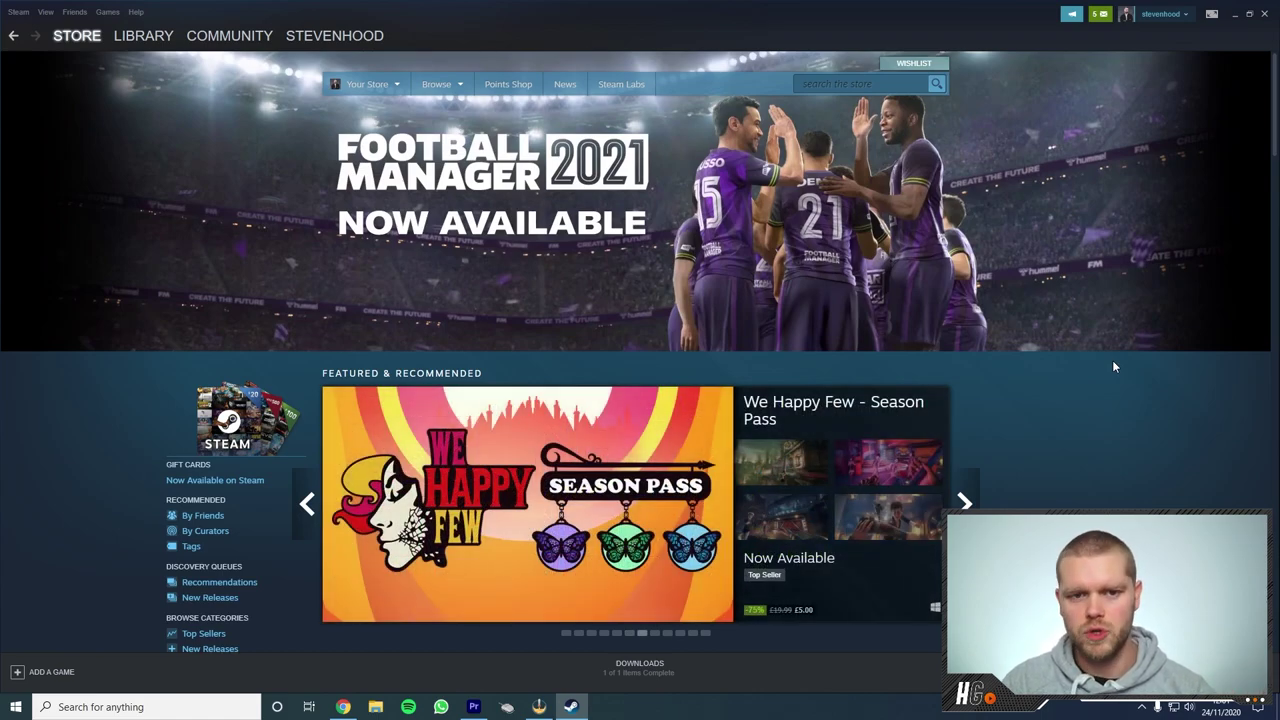
- Open the Steam library and include tools alongside games in the list
left_click(143, 35)
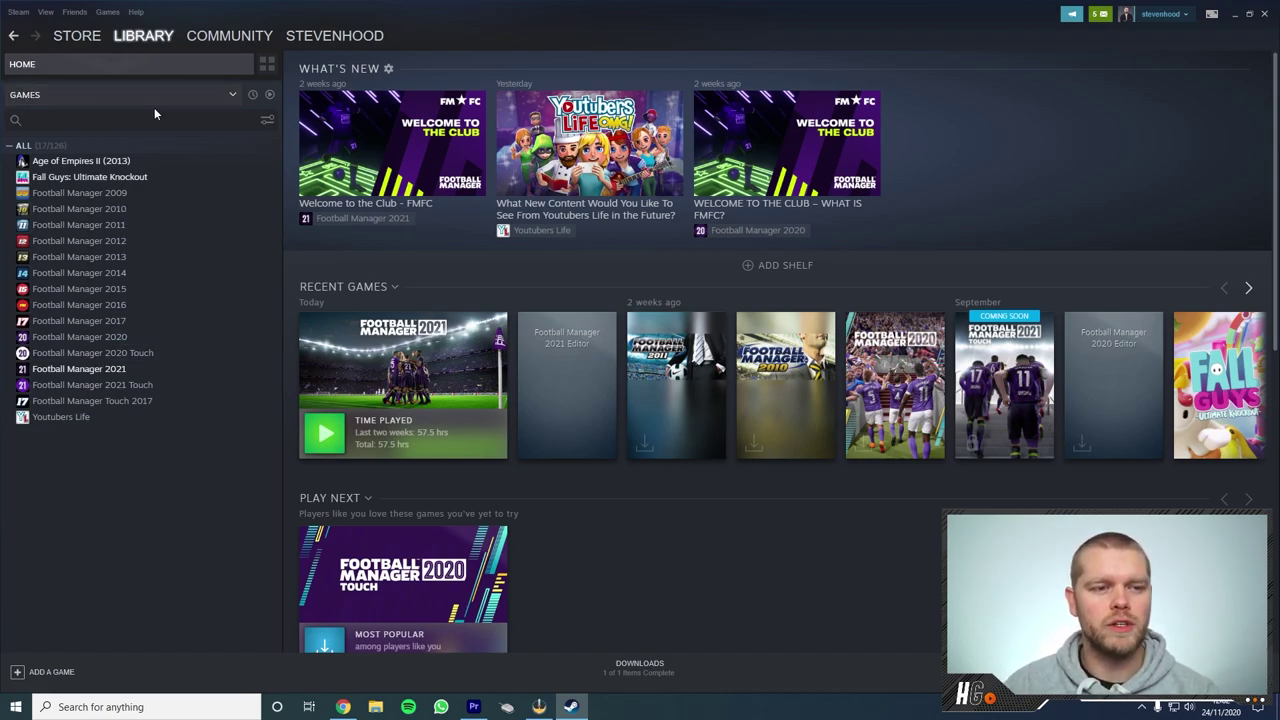
left_click(228, 94)
left_click(57, 132)
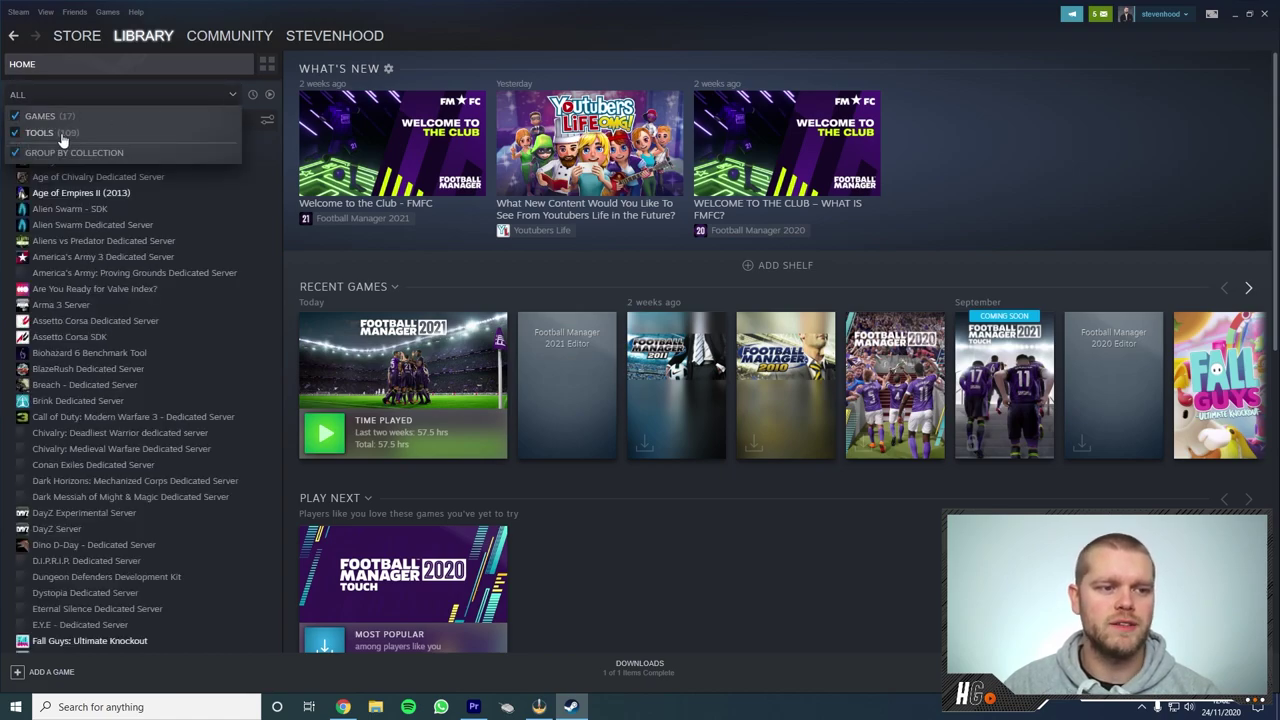
left_click(224, 97)
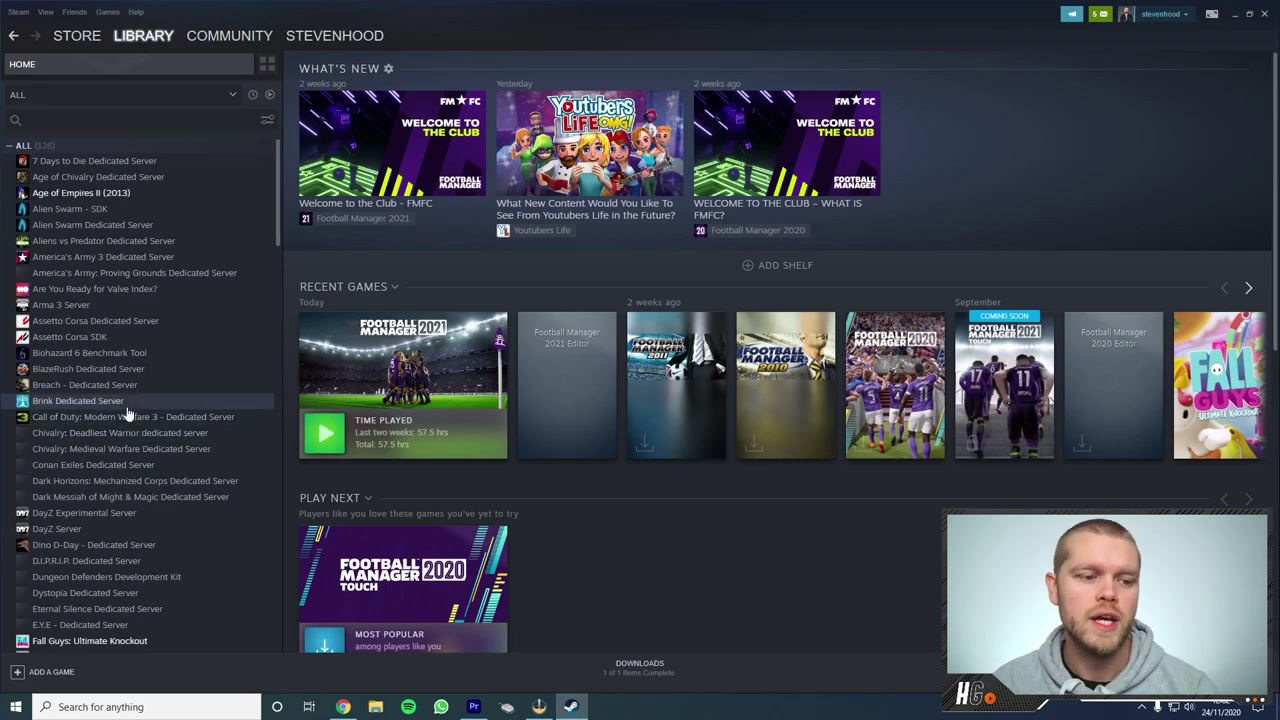
- Find Football Manager 2021 Editor in the library list and launch it
scroll(130, 400, "down", 10)
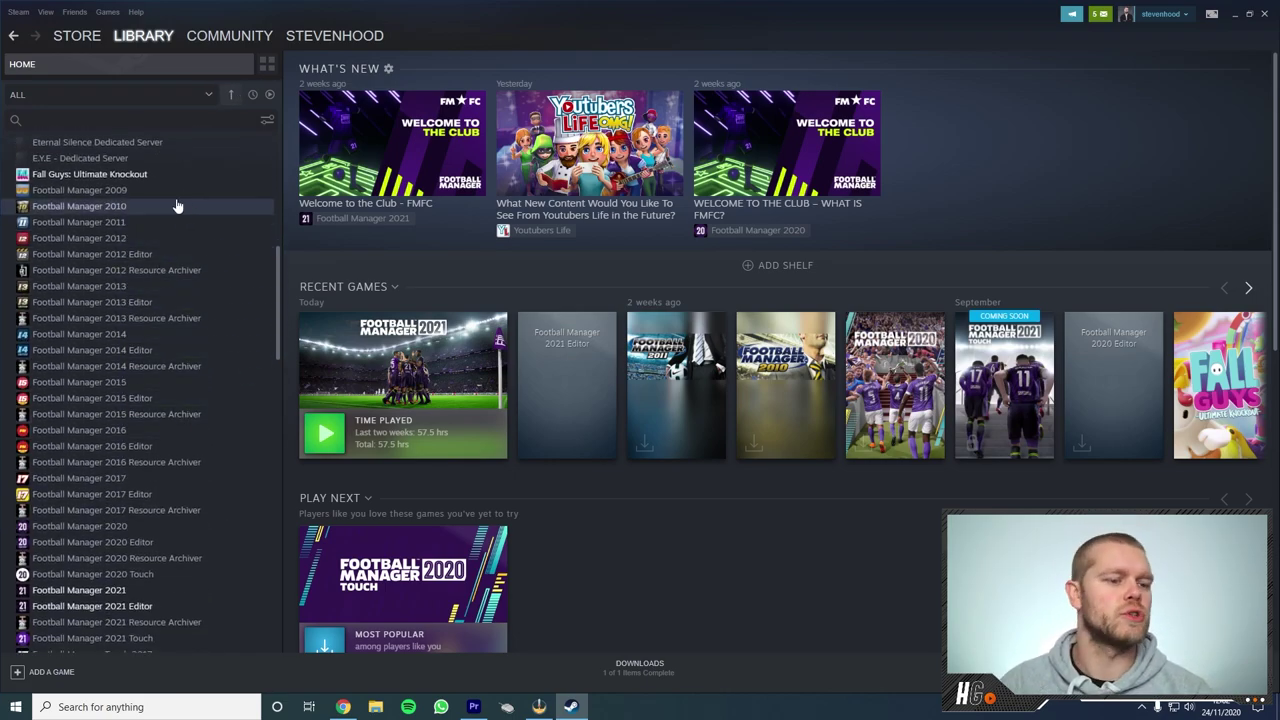
scroll(176, 284, "down", 3)
scroll(166, 273, "up", 1)
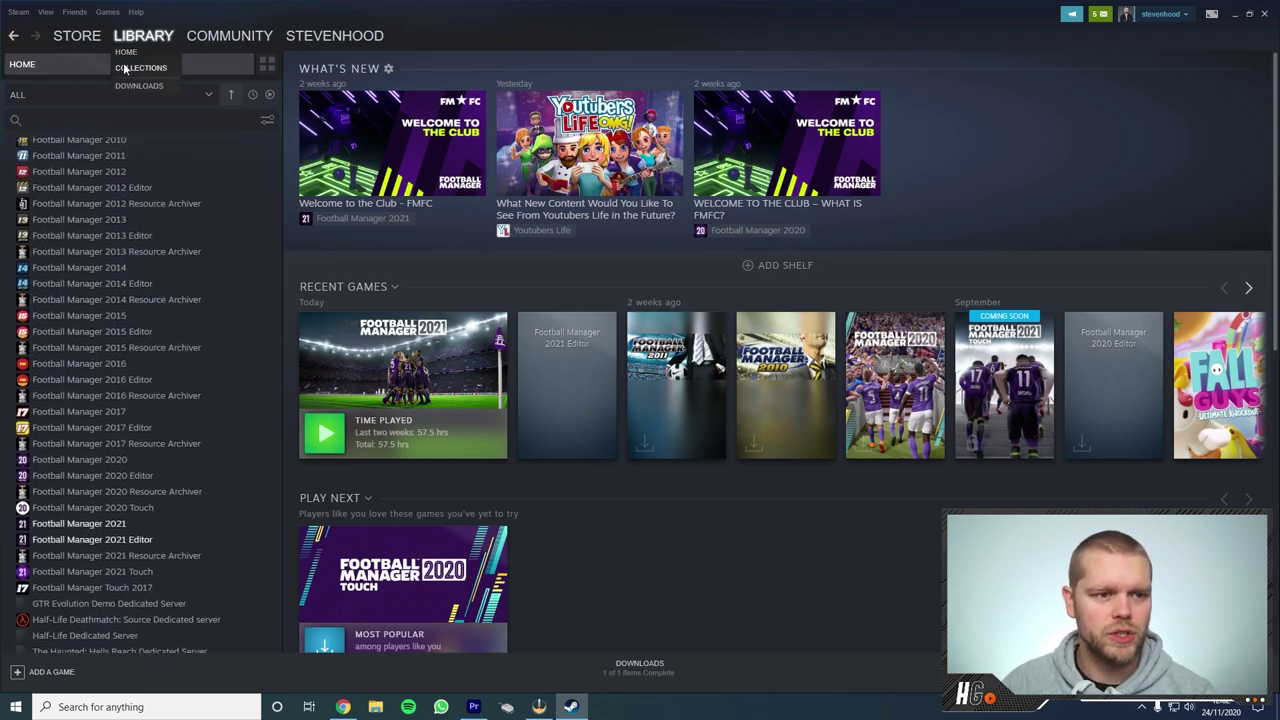
left_click(78, 538)
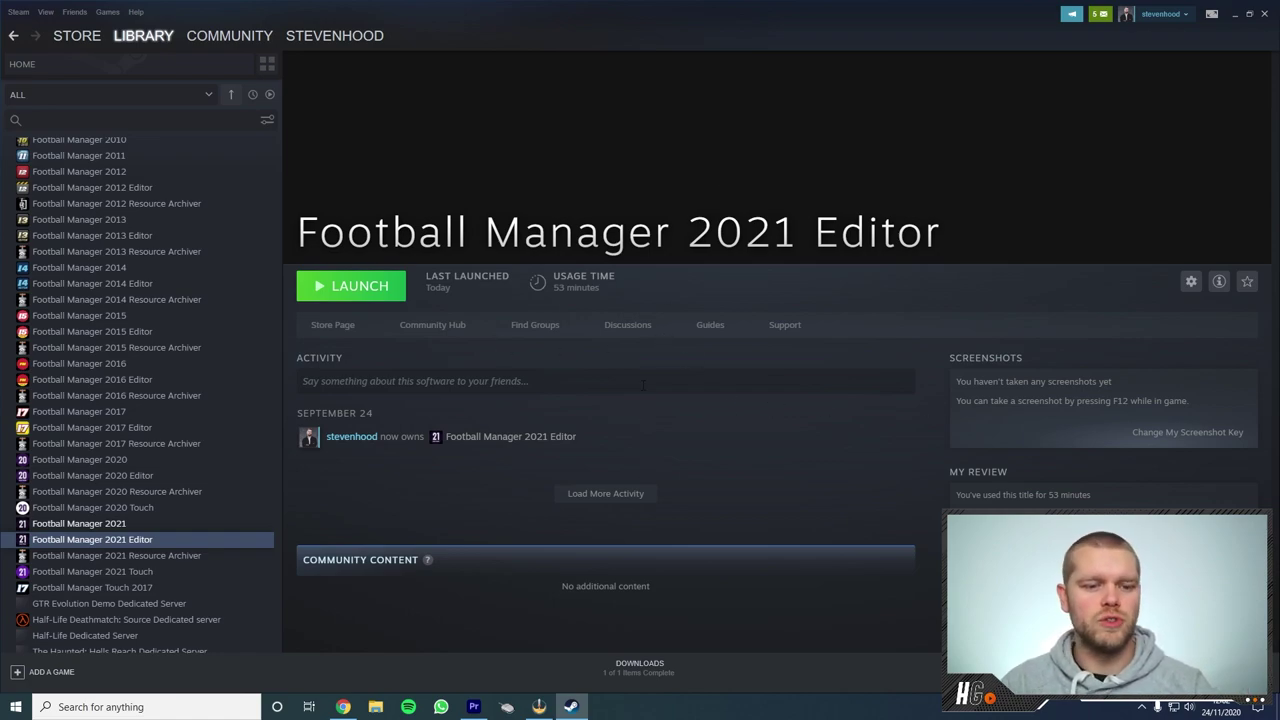
left_click(355, 294)
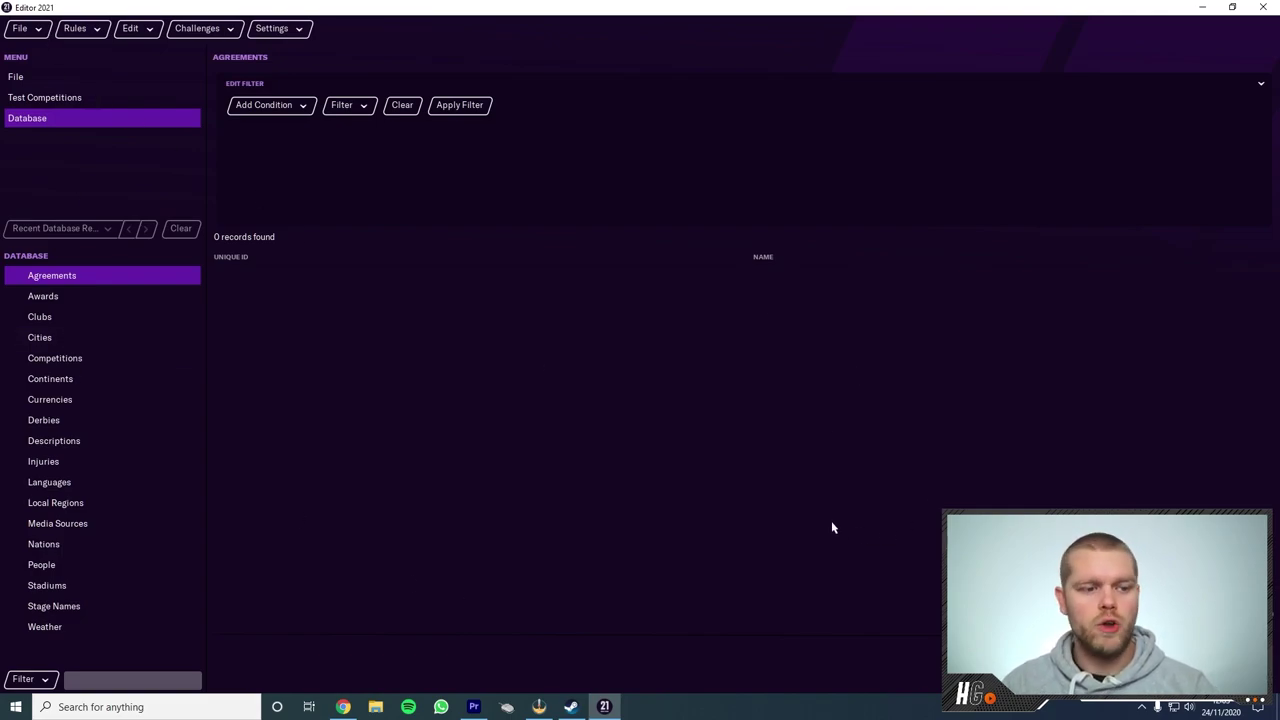
- Create a new club record in the database's Clubs section and look over its editing categories
left_click(78, 319)
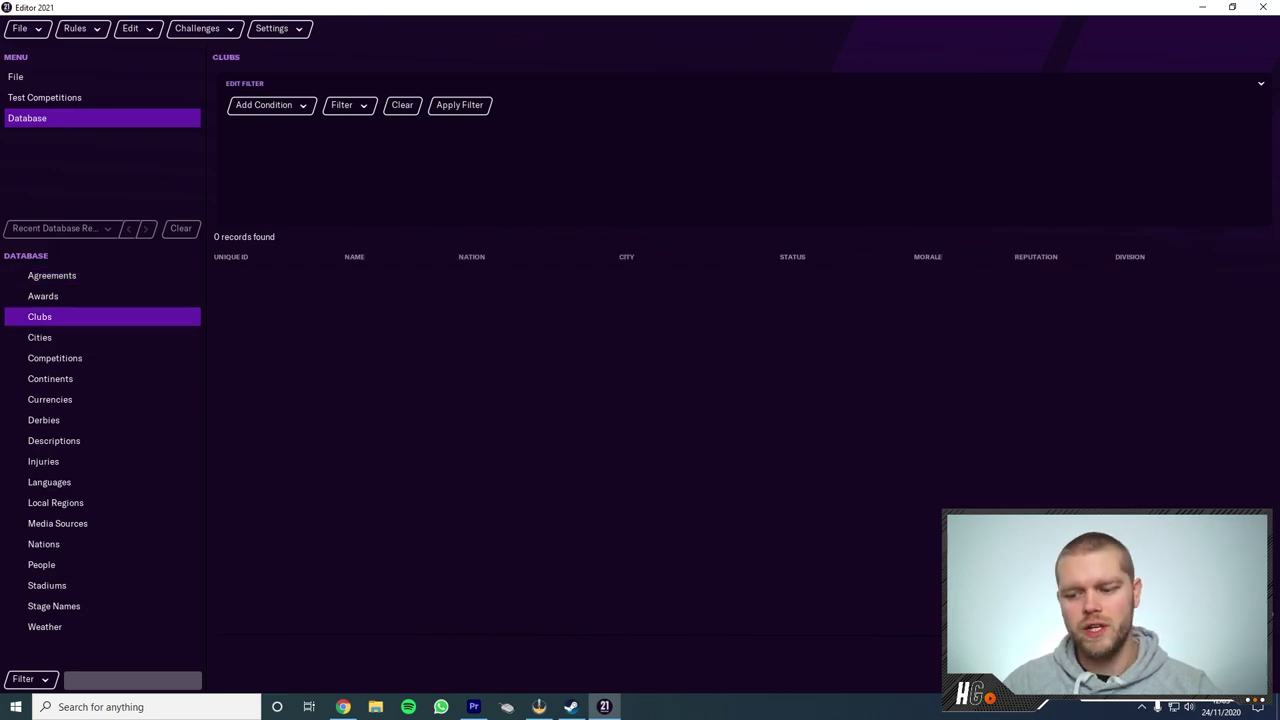
key("ctrl+n")
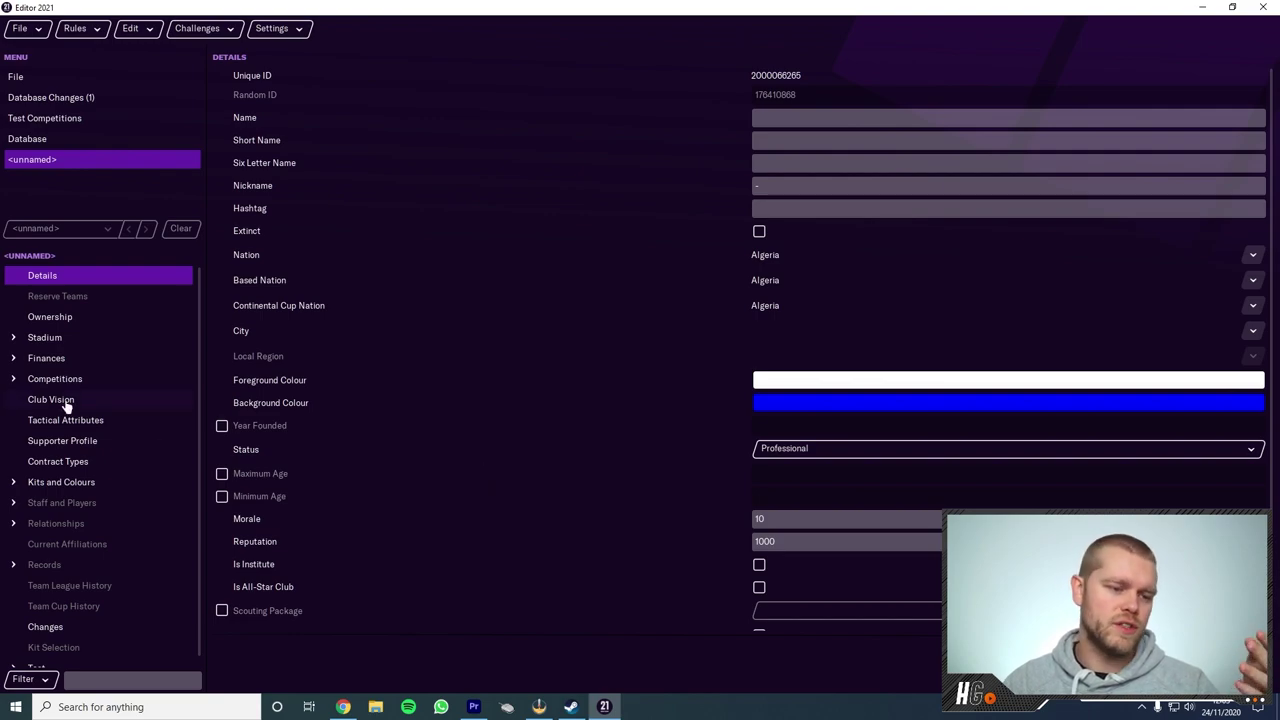
scroll(60, 425, "down", 1)
scroll(70, 485, "up", 1)
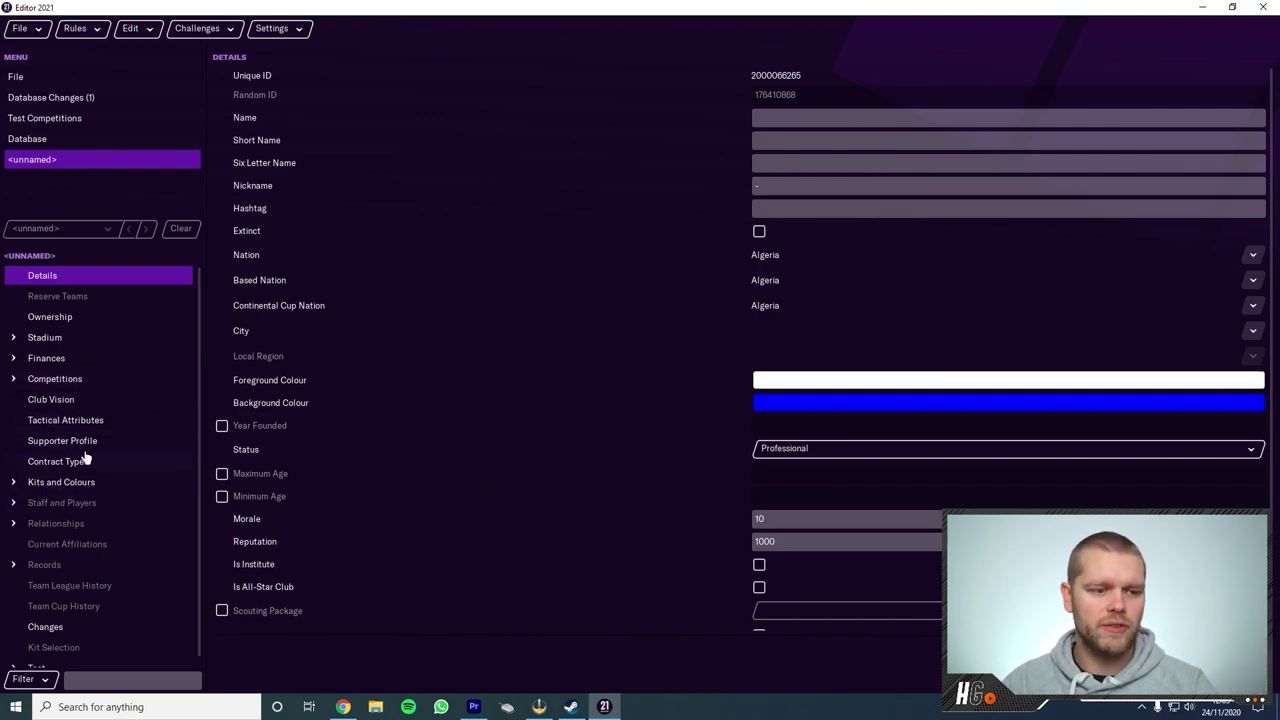
scroll(80, 490, "down", 1)
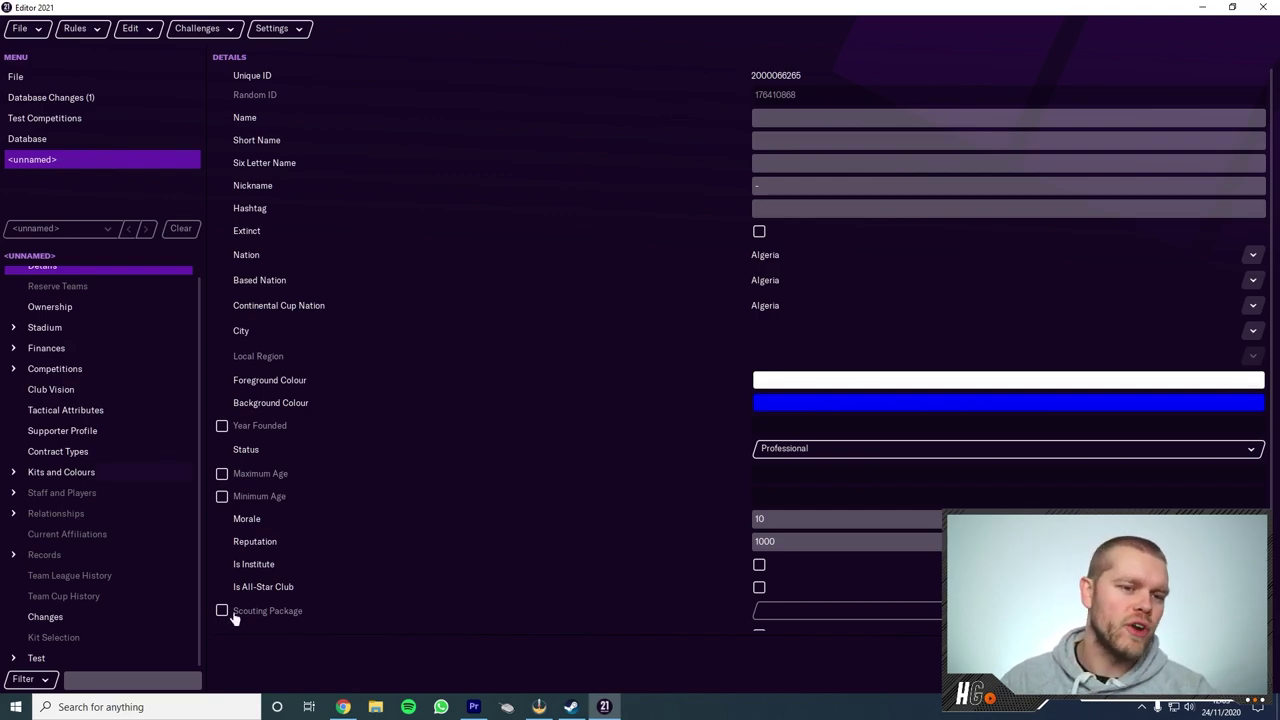
scroll(131, 429, "up", 1)
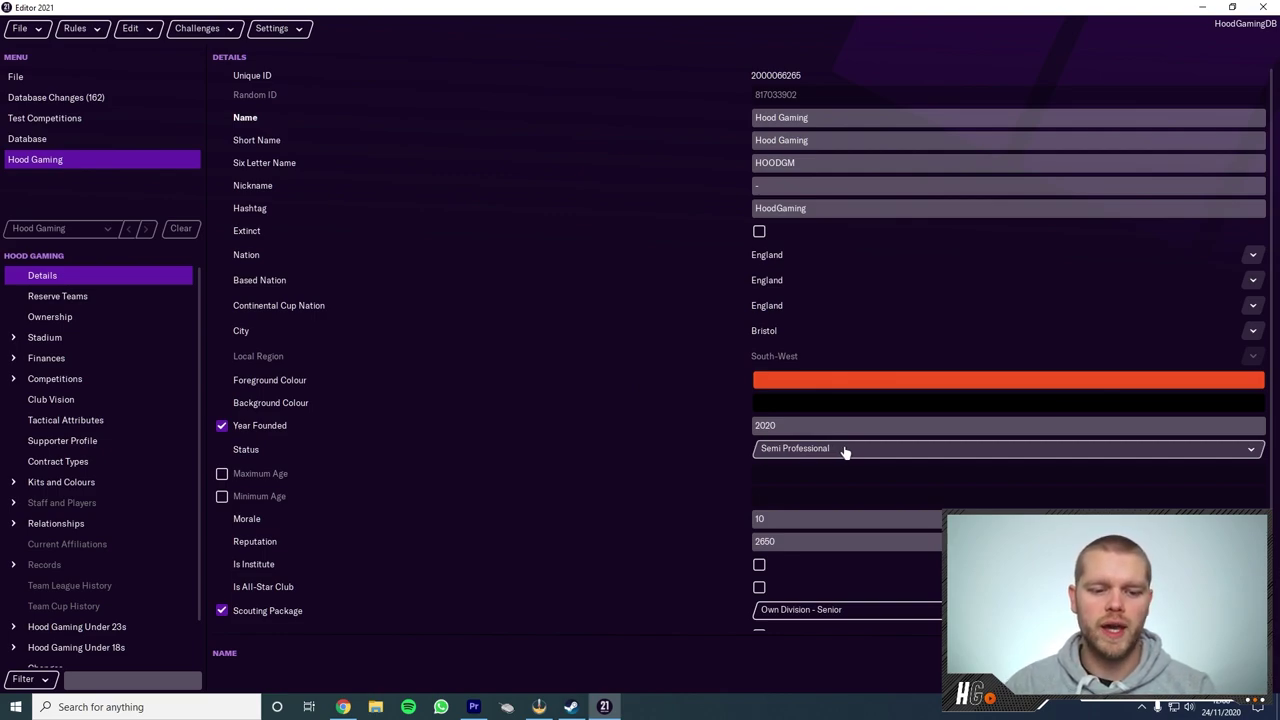
- Examine the Hood Gaming club's details, checking the allowed ranges for morale and reputation
scroll(540, 450, "down", 1)
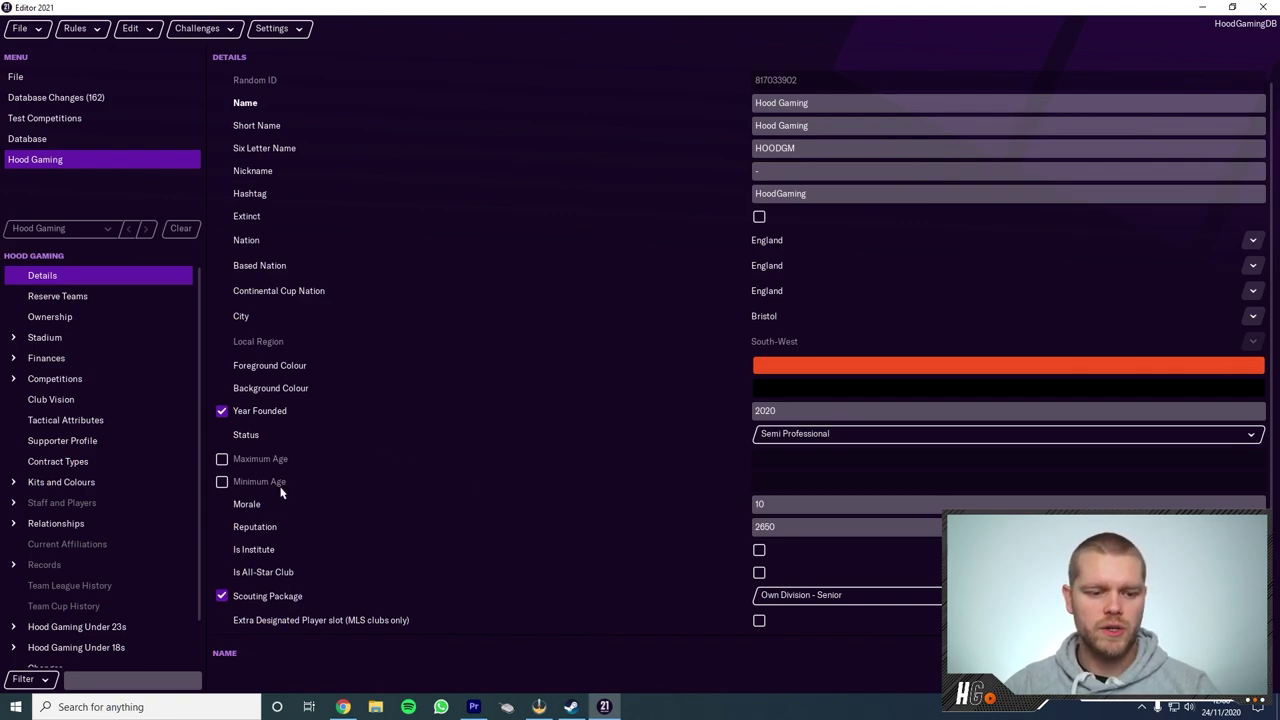
left_click(813, 504)
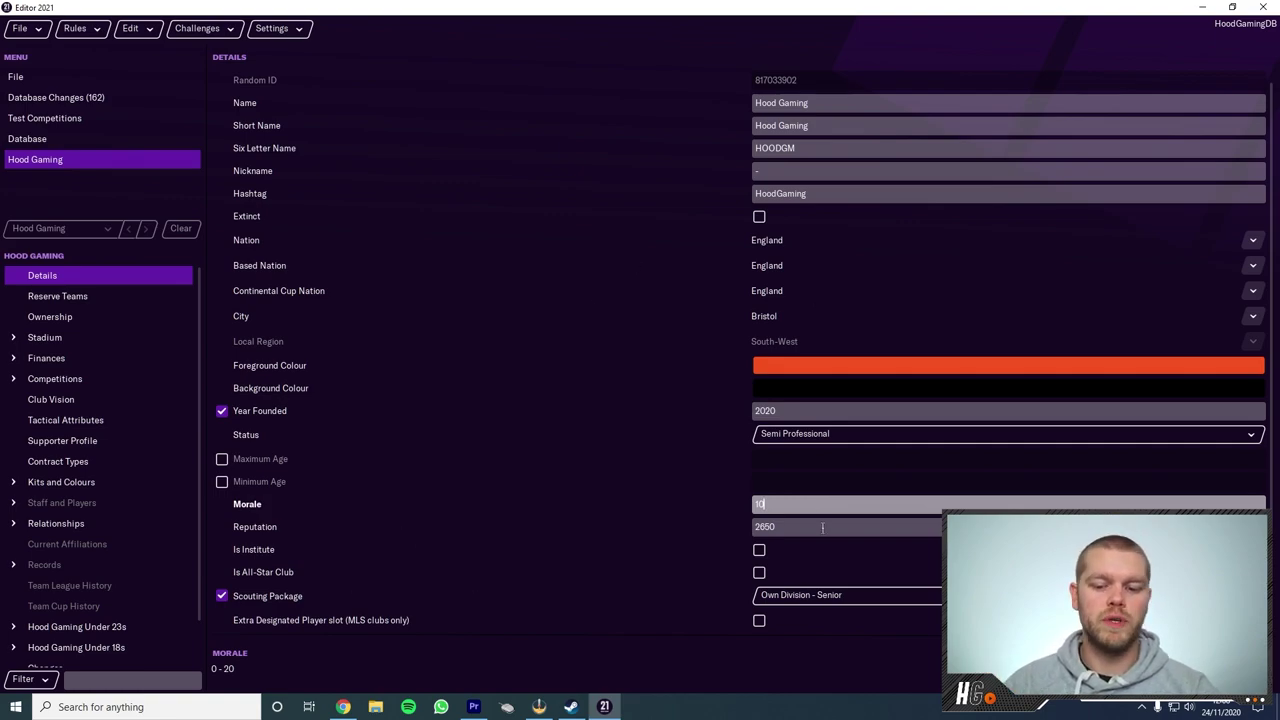
left_click(822, 528)
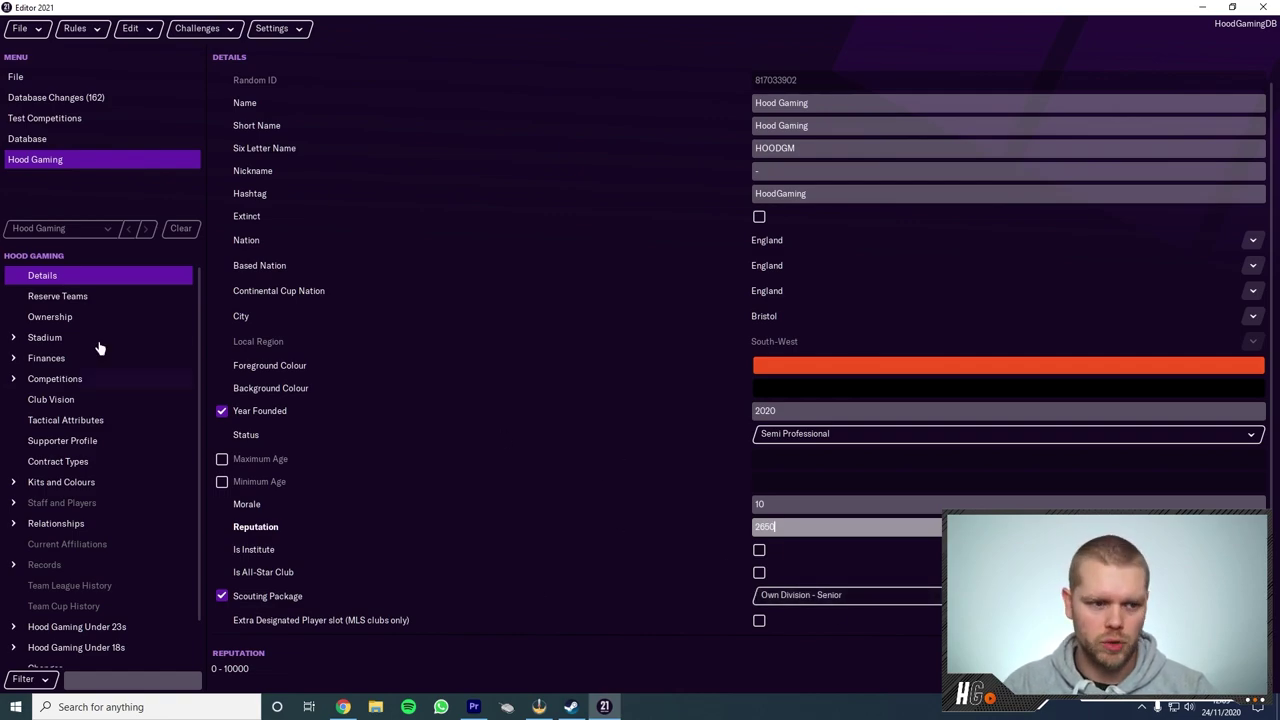
- Try adding another reserve team to Hood Gaming, view the available team types, and remove the added team
left_click(98, 296)
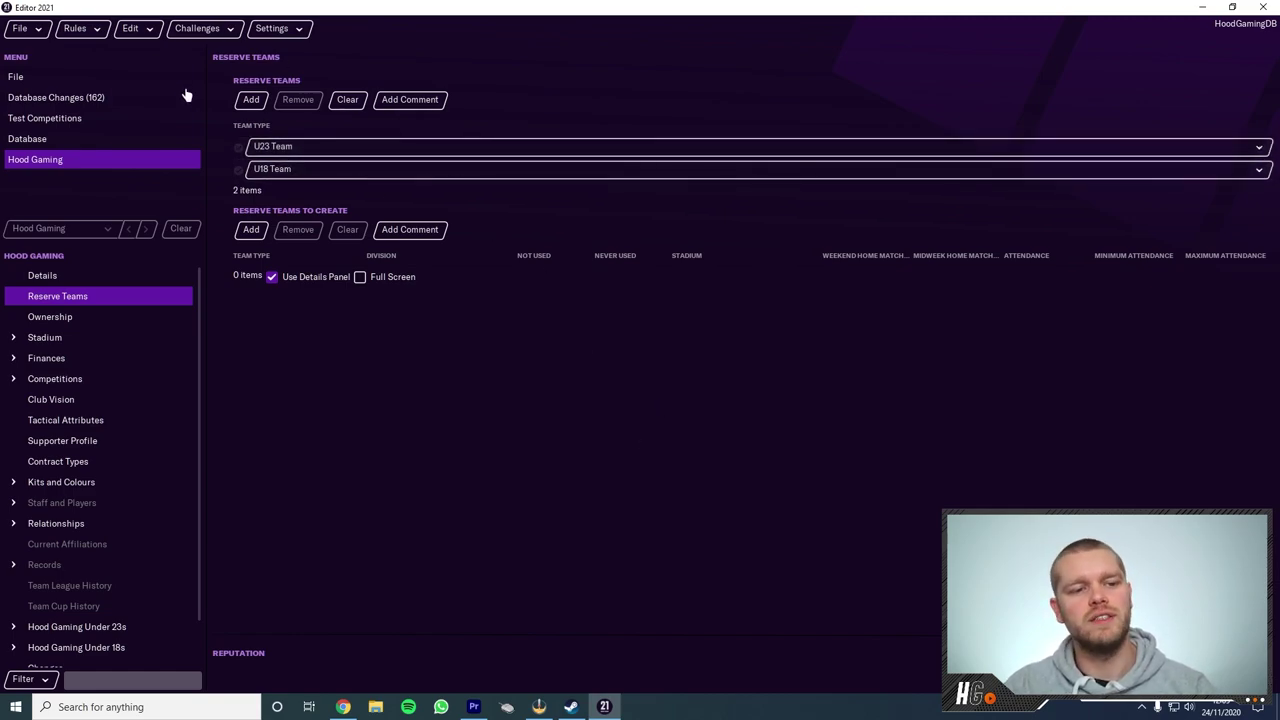
left_click(251, 101)
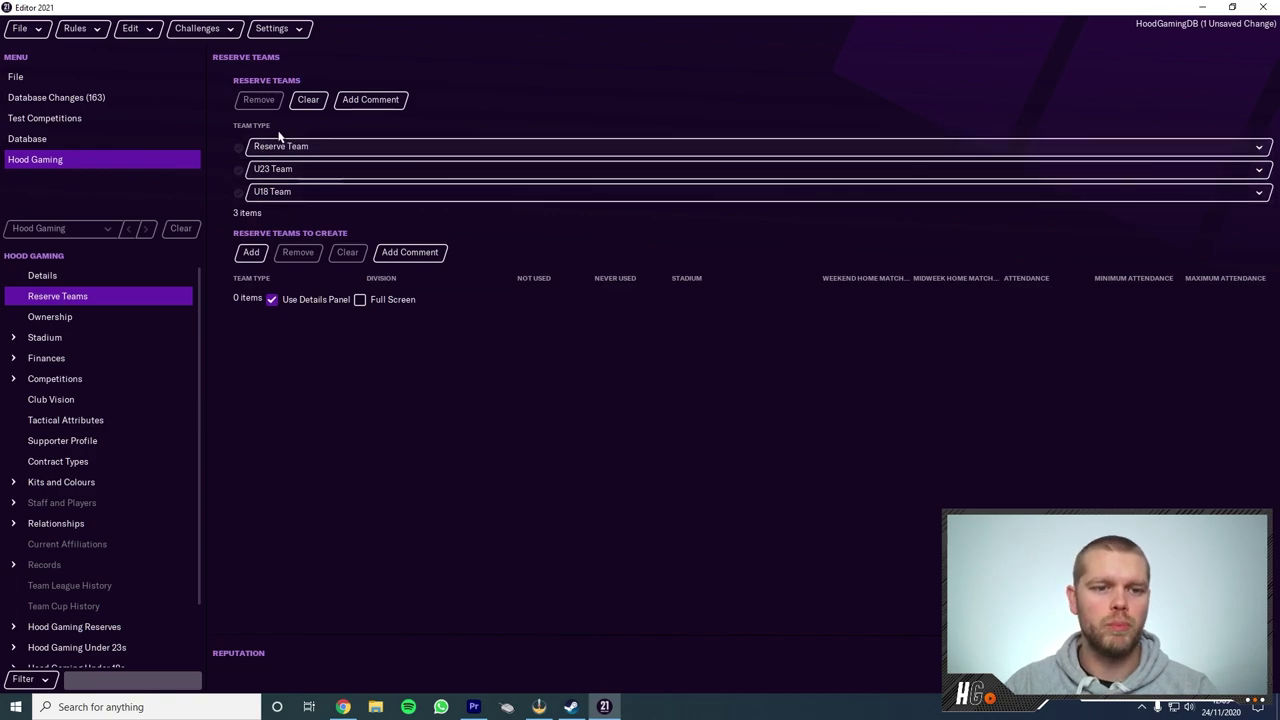
left_click(371, 148)
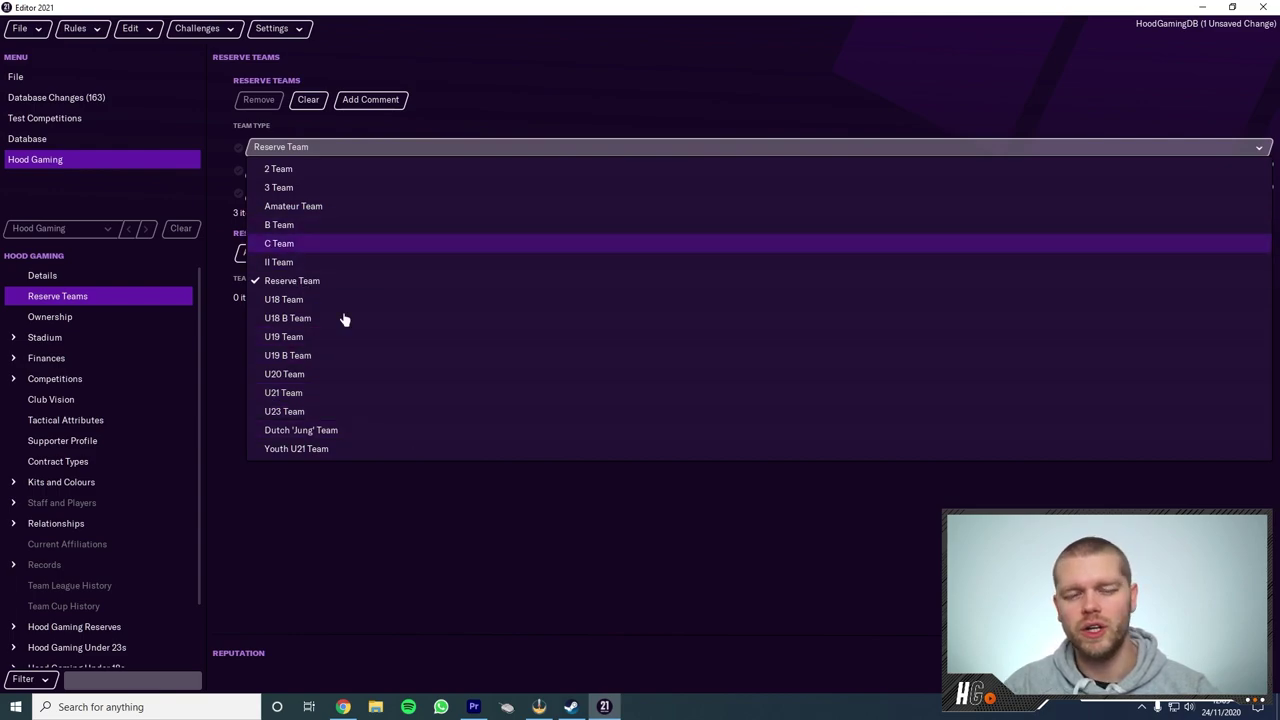
left_click(262, 148)
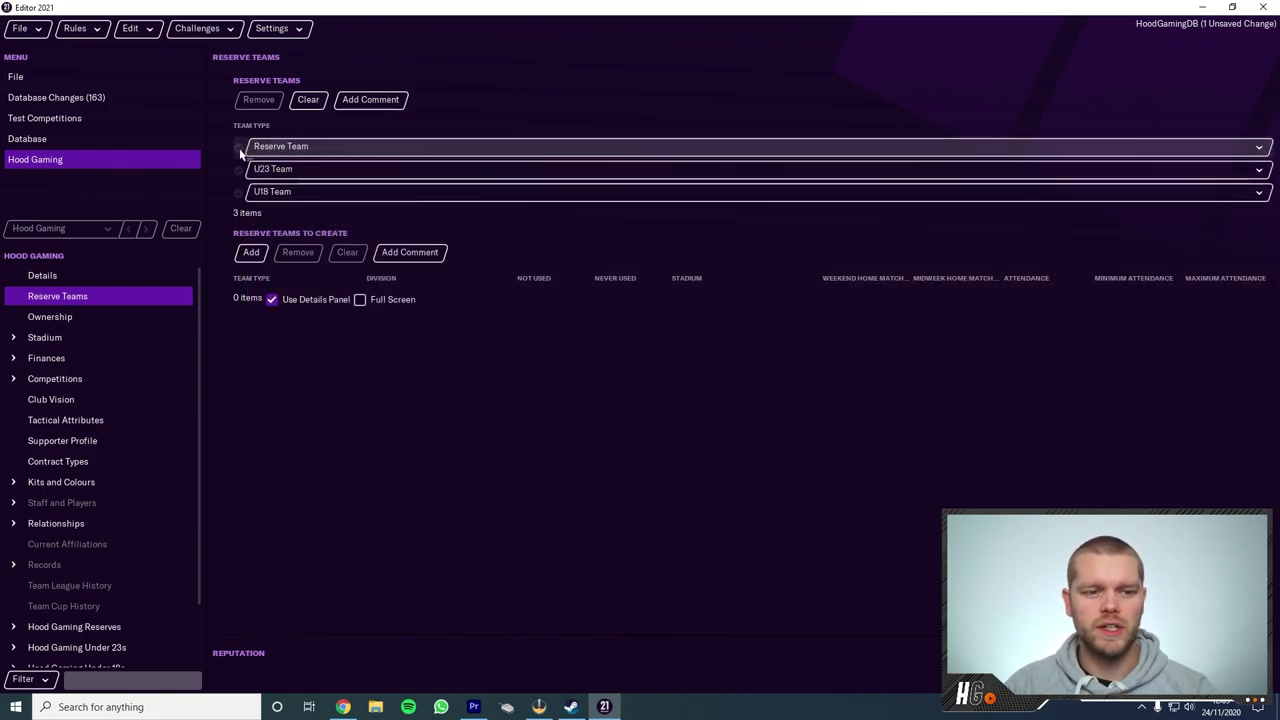
left_click(240, 152)
left_click(266, 101)
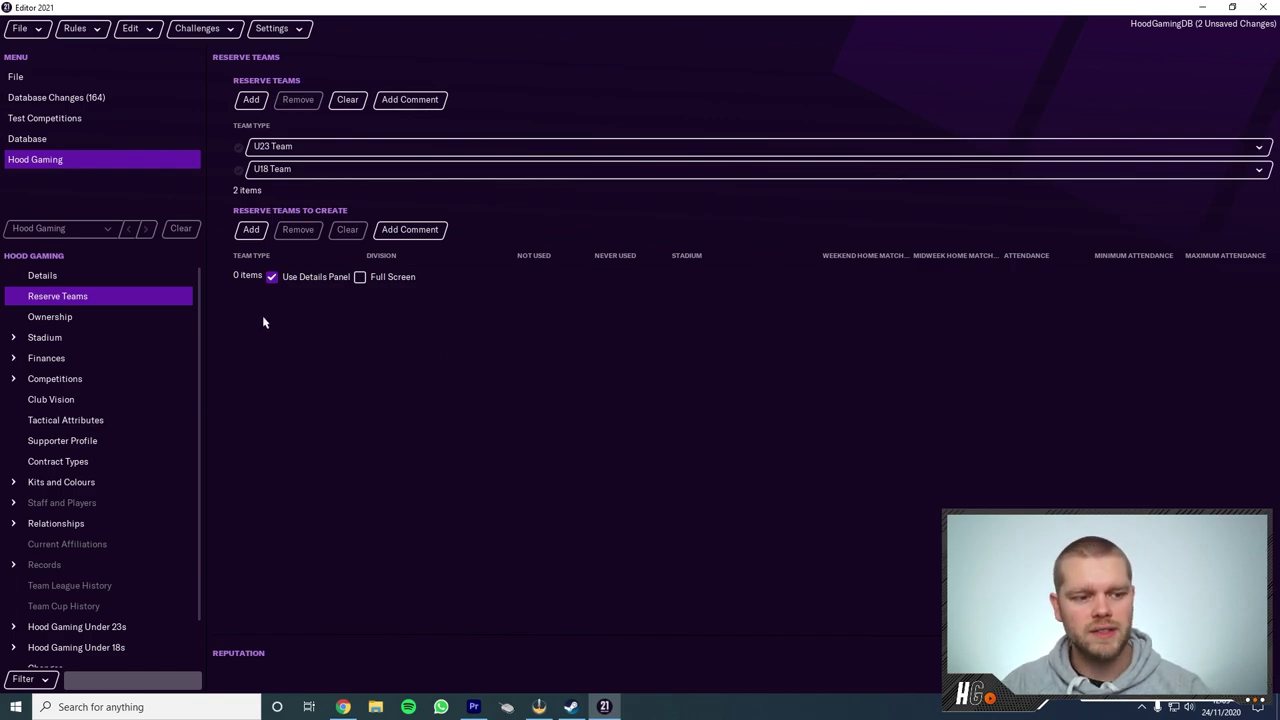
- Examine Hood Gaming's ownership settings, including the choices for chairman title, ownership type and promises, and the minimum turnout range
left_click(146, 318)
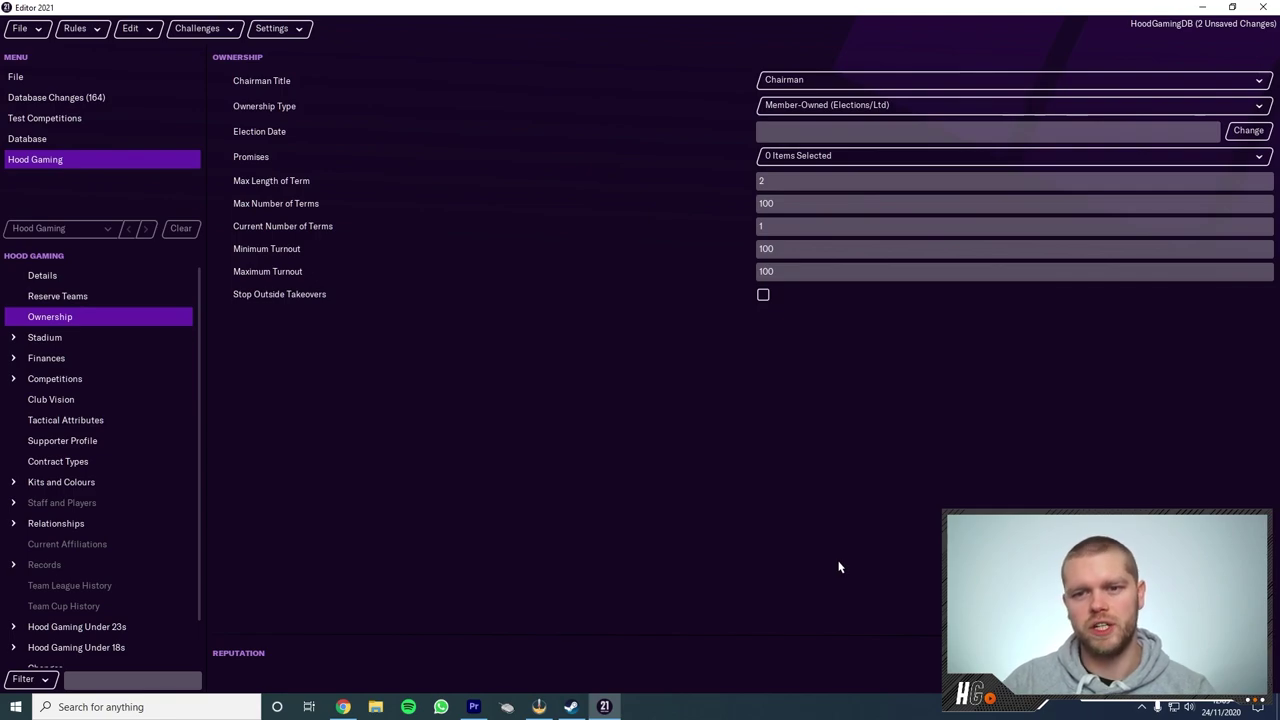
left_click(968, 82)
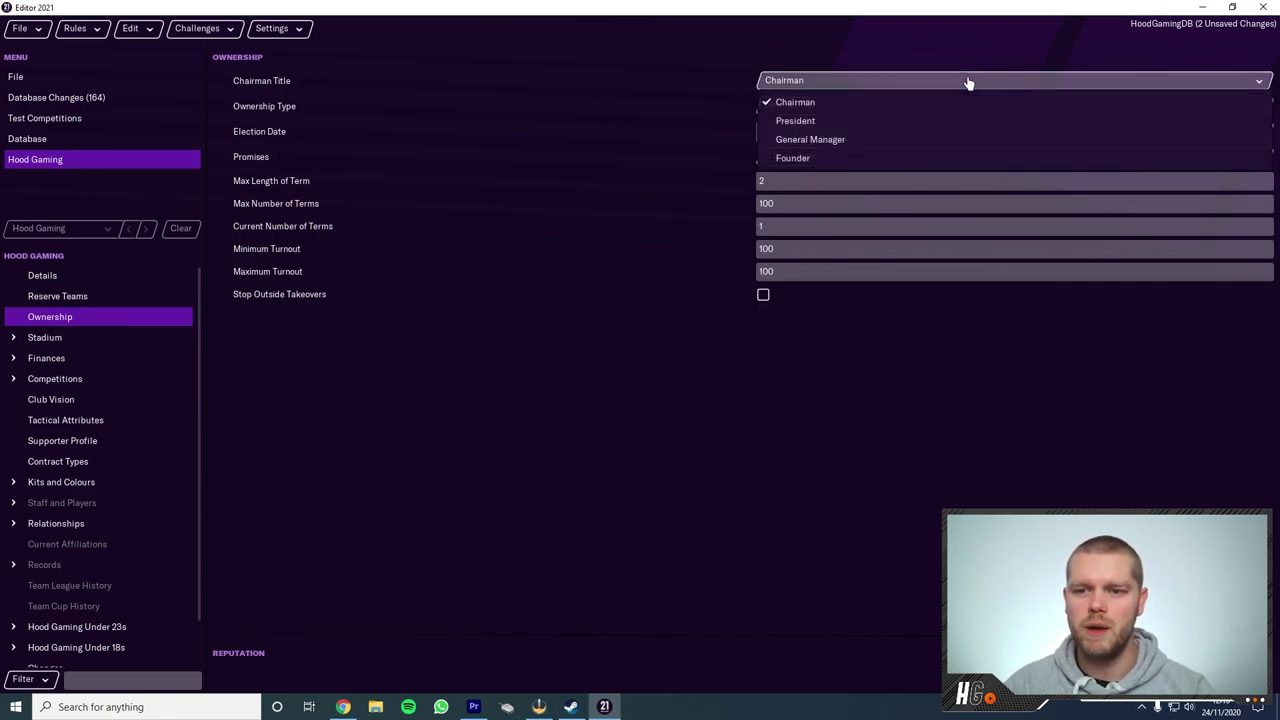
left_click(866, 442)
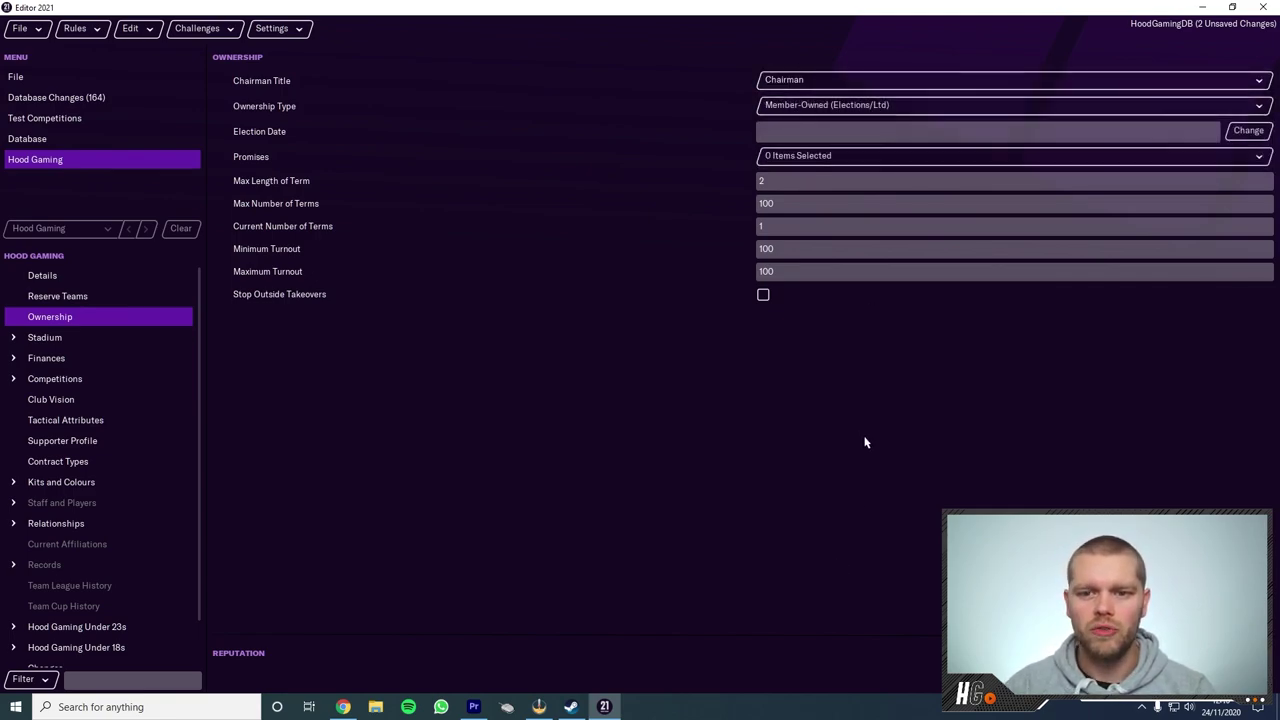
left_click(833, 109)
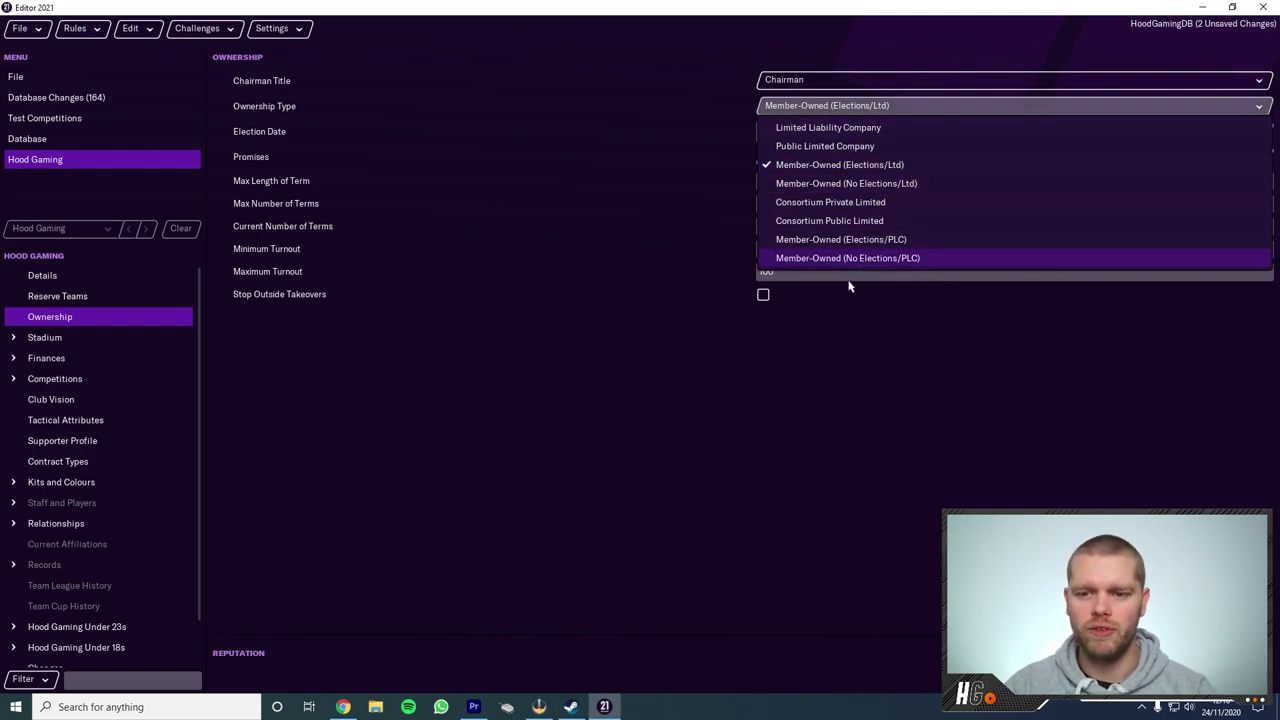
left_click(854, 368)
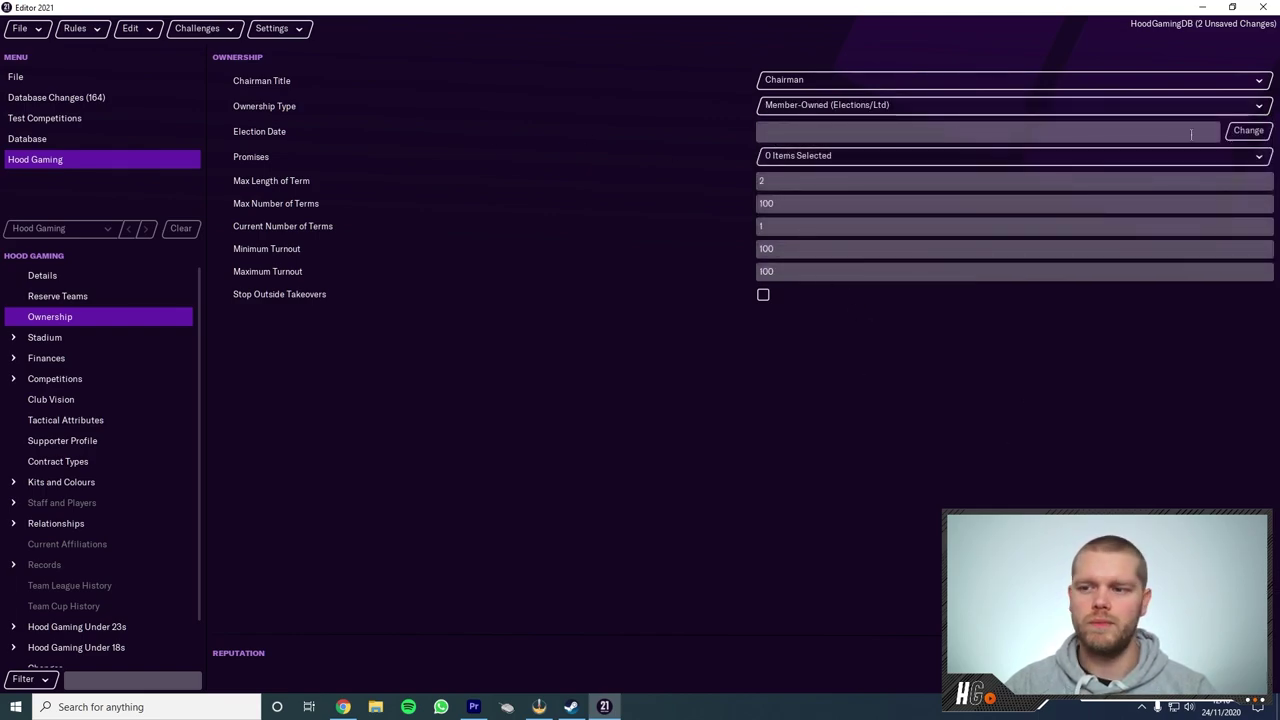
left_click(859, 160)
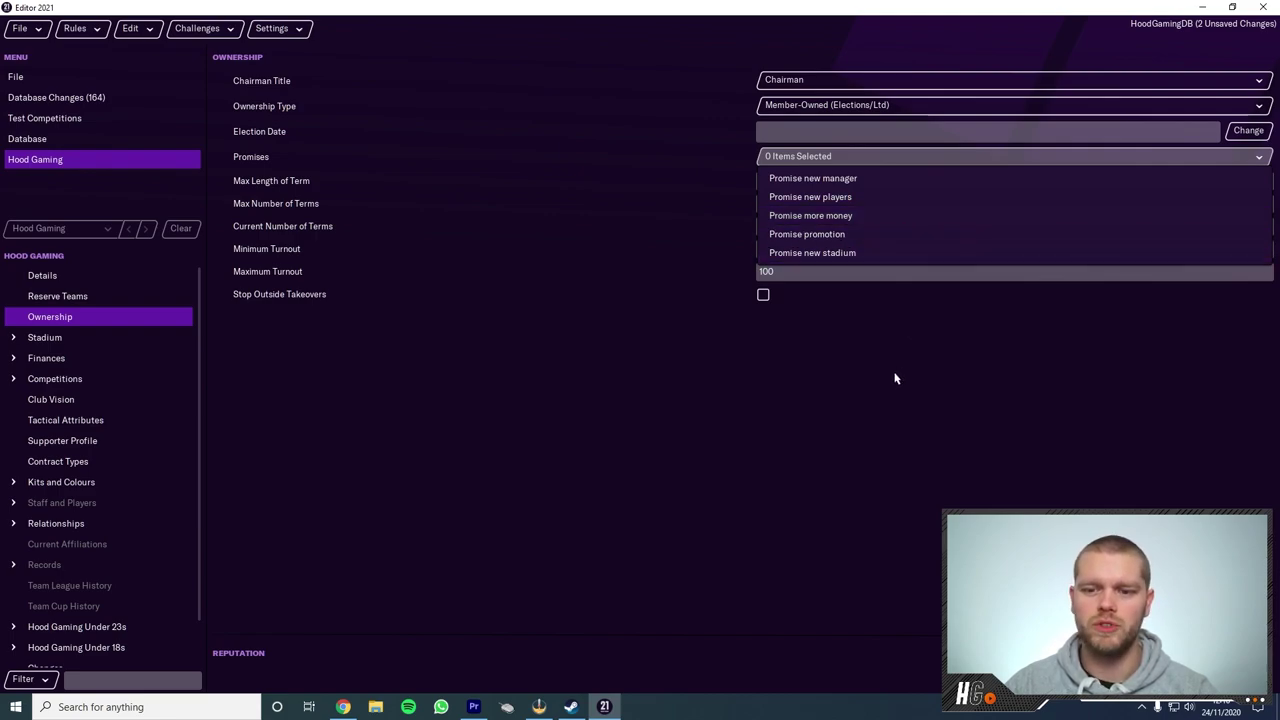
left_click(825, 474)
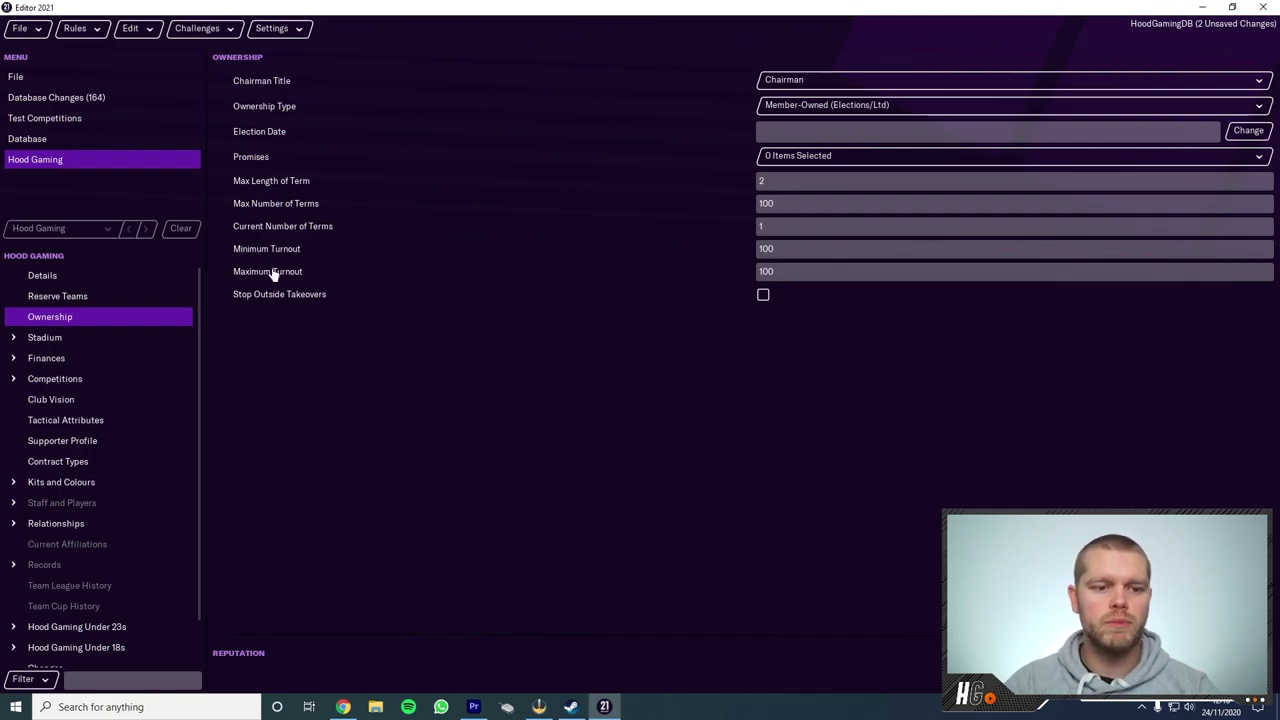
left_click(785, 249)
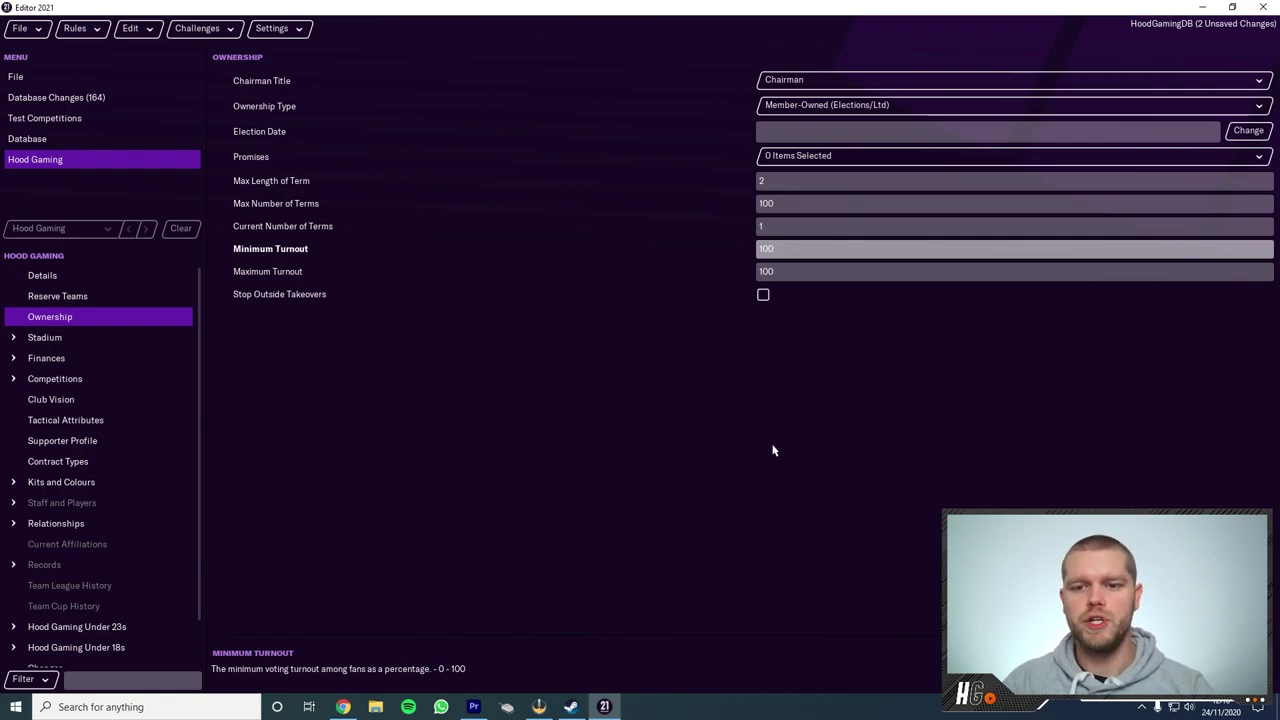
left_click(817, 424)
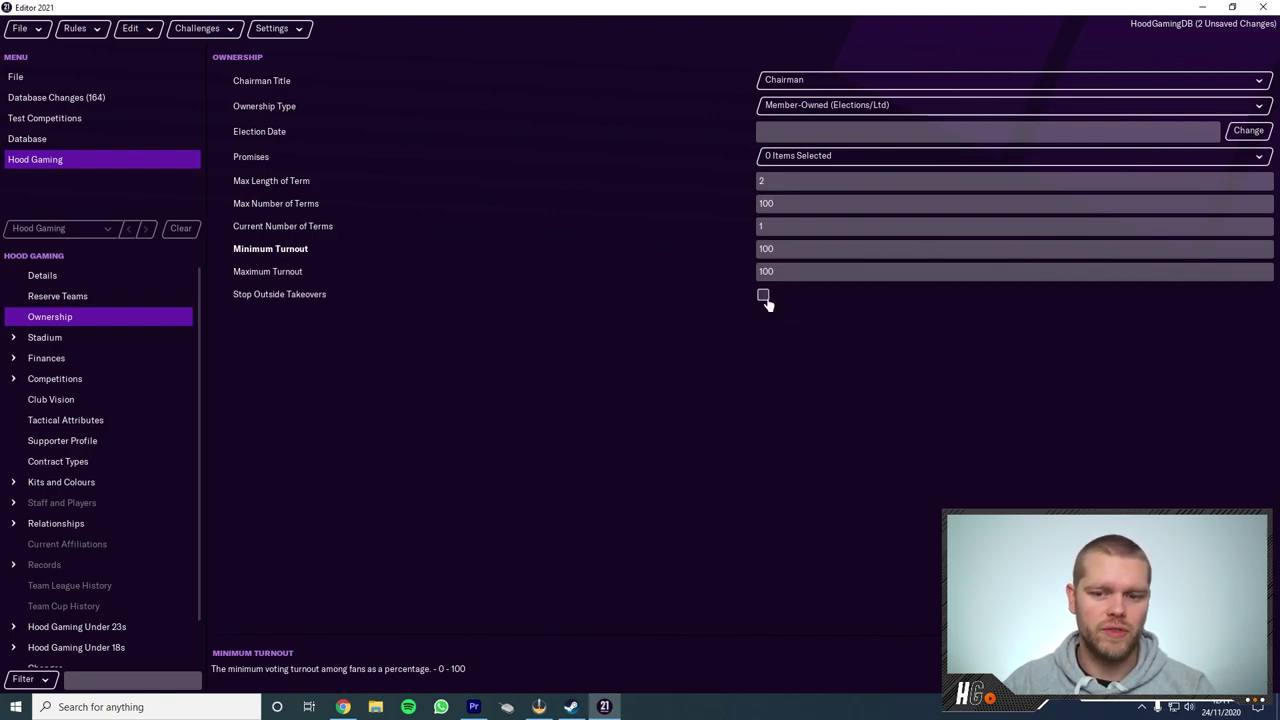
- Check Hood Gaming's general stadium settings, then create a new stadium record in the database and look over its detail fields
left_click(64, 343)
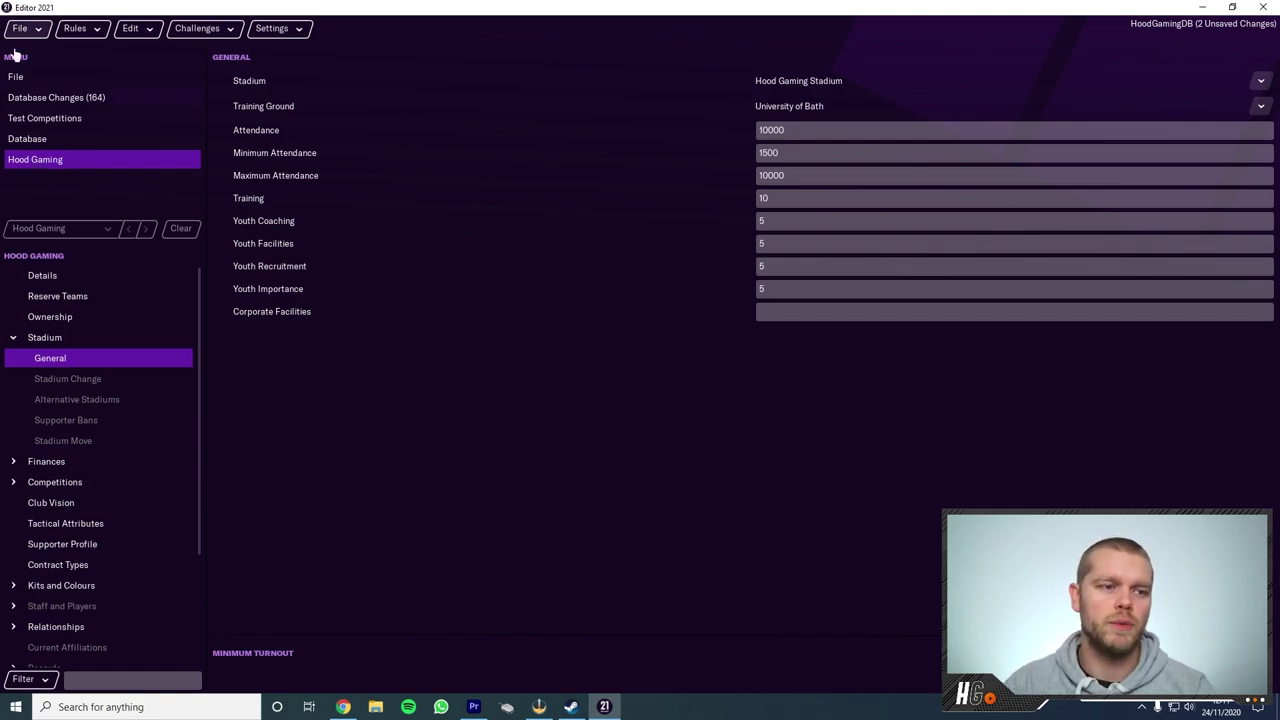
left_click(40, 140)
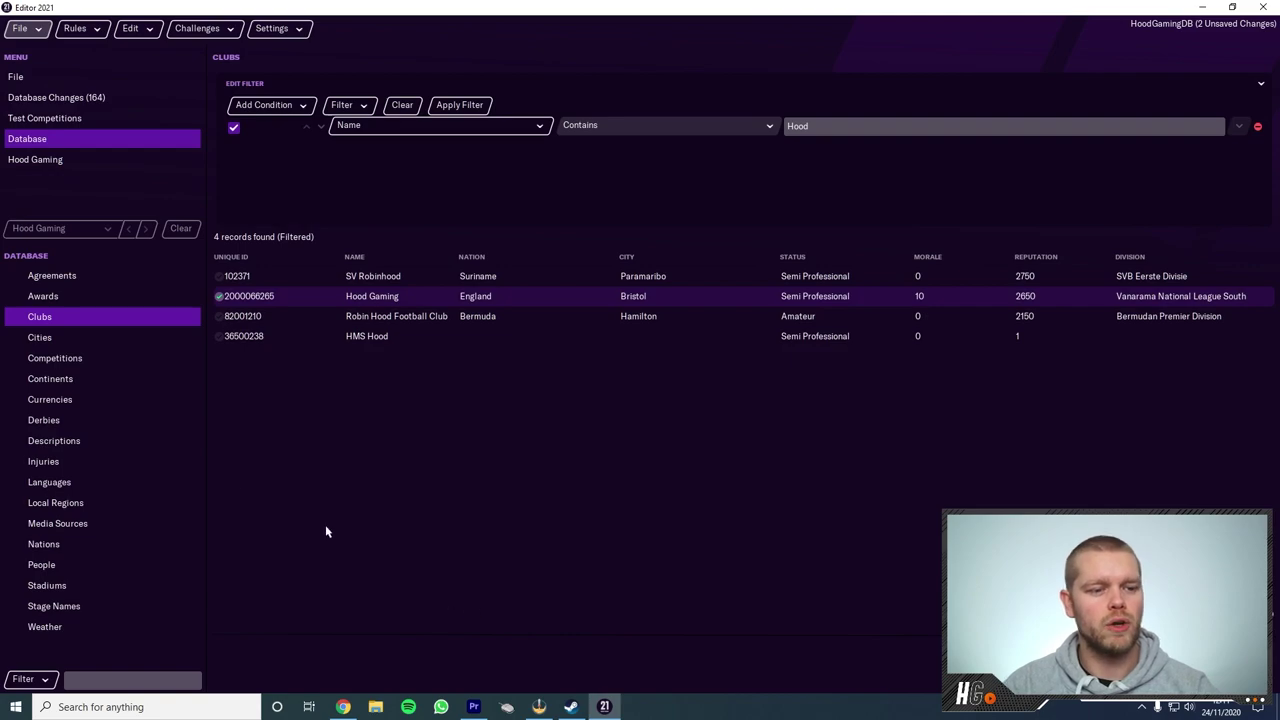
left_click(87, 585)
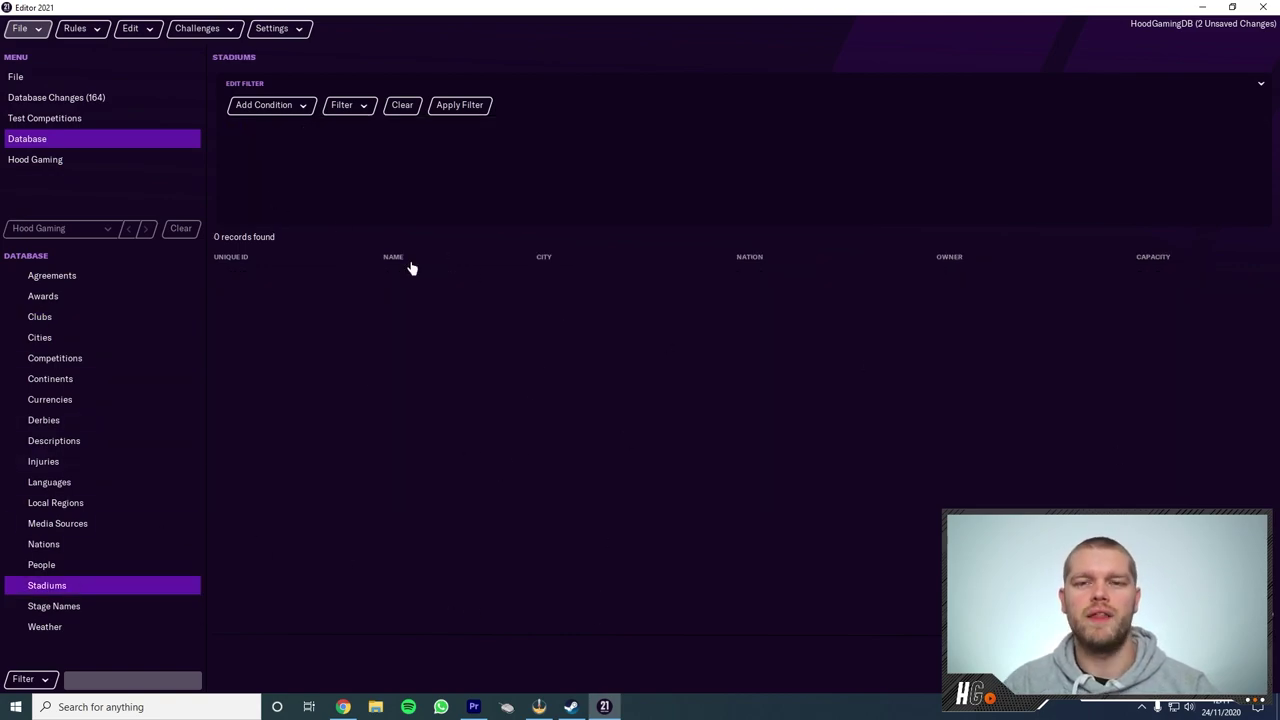
left_click(1226, 651)
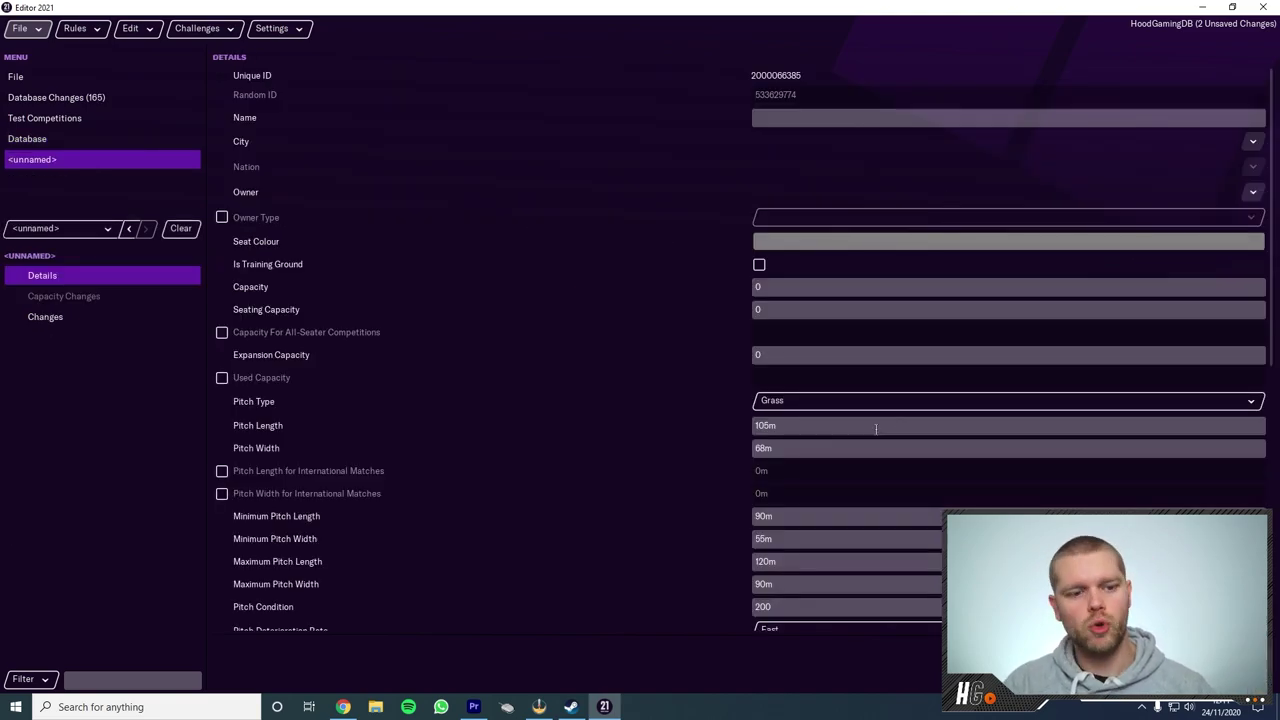
scroll(500, 332, "down", 5)
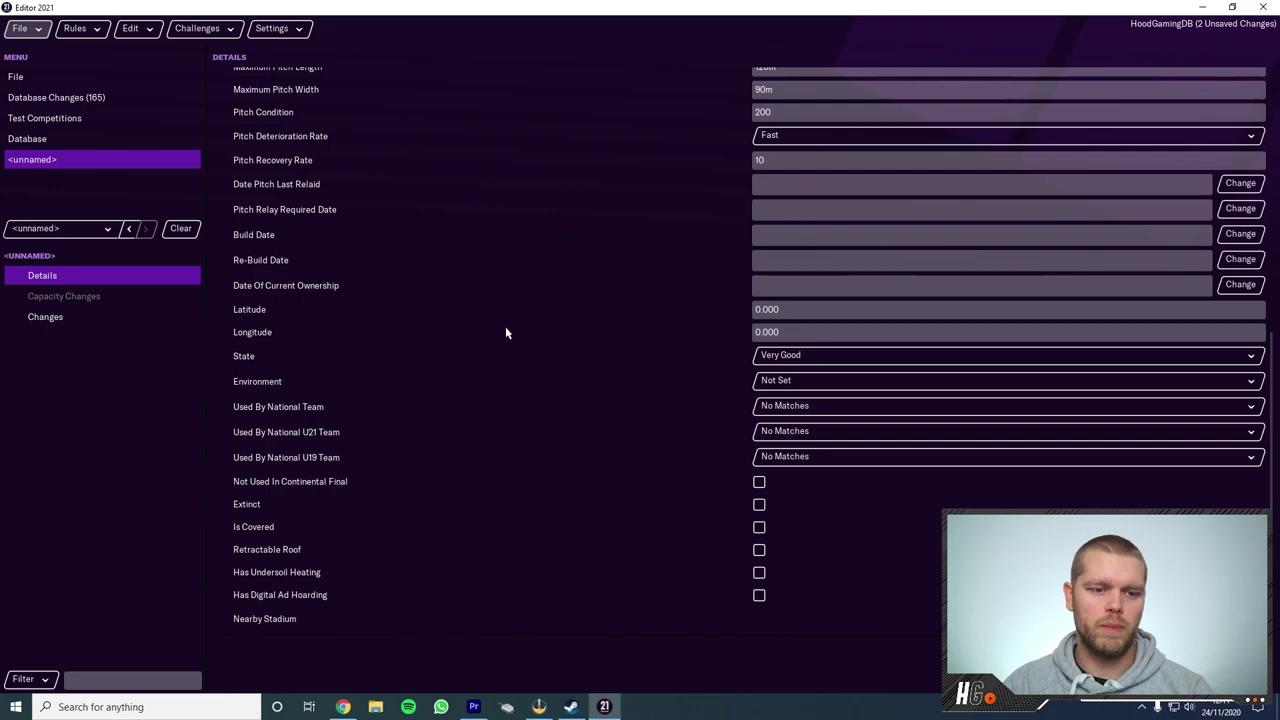
scroll(505, 326, "up", 10)
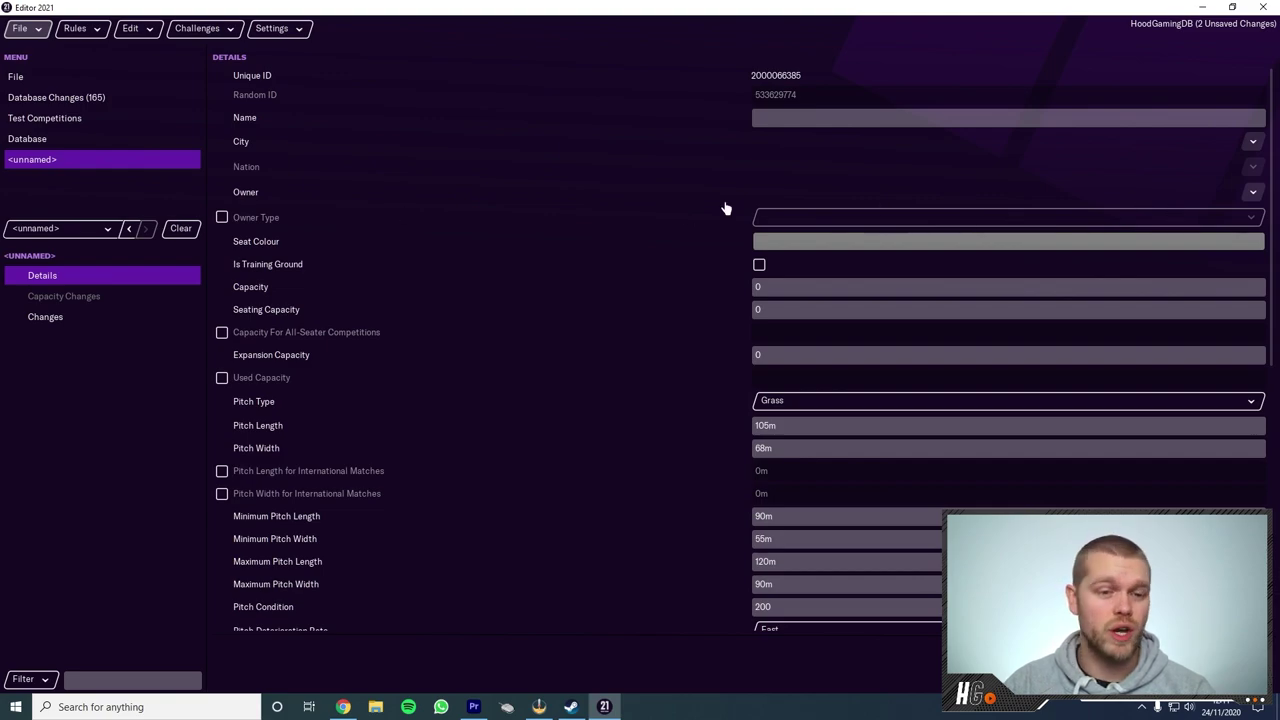
- Look through the new stadium record's detail fields, including owner options, pitch dimensions, condition, dates and national team usage
left_click(1253, 192)
left_click(430, 218)
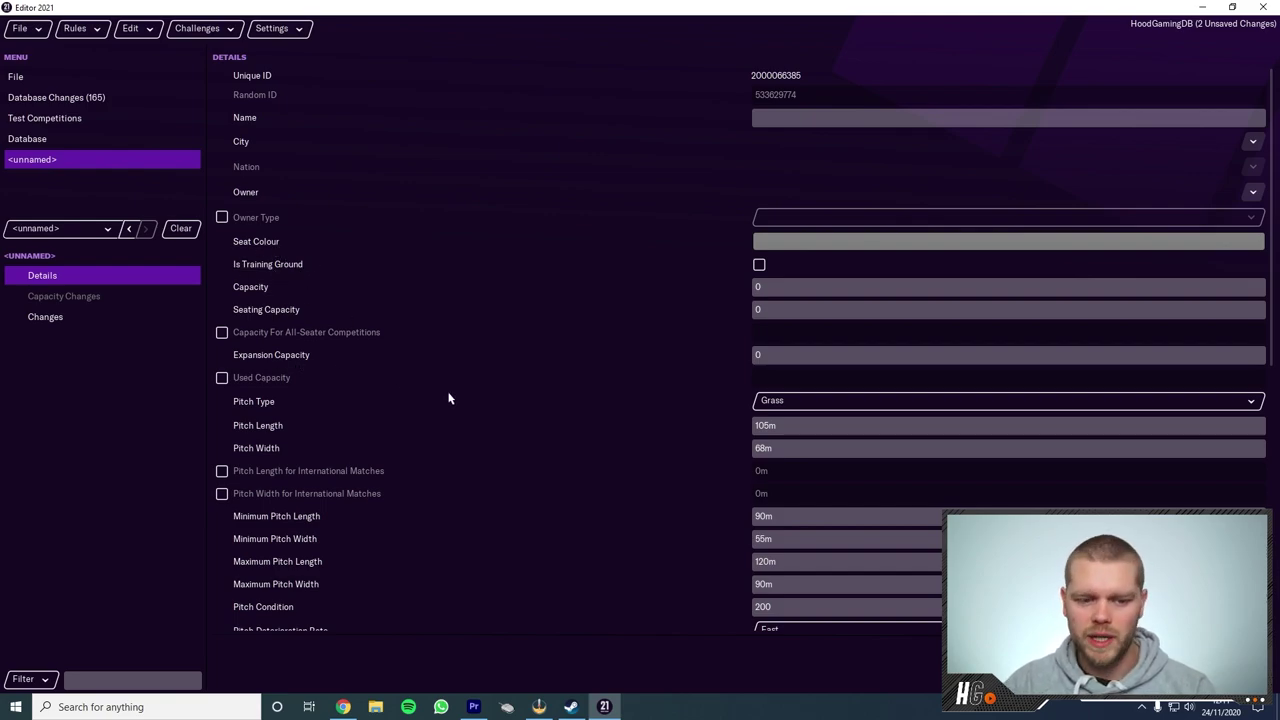
scroll(313, 415, "down", 3)
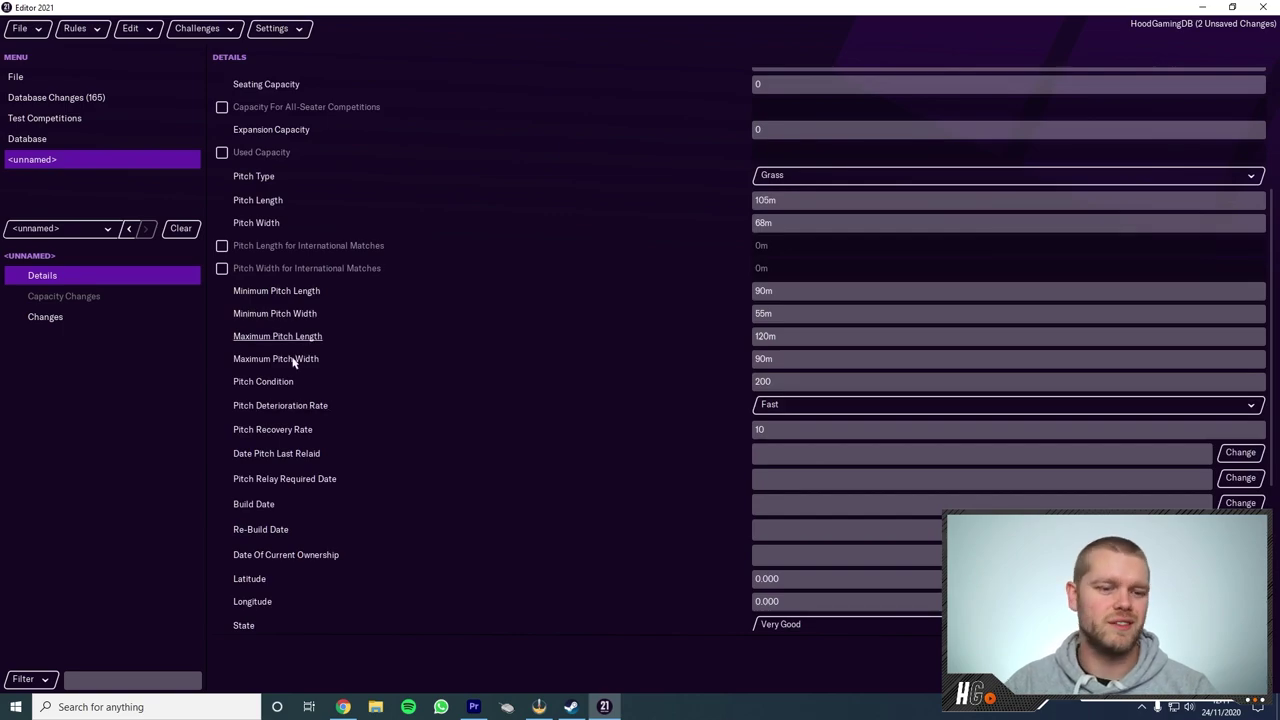
scroll(302, 408, "down", 2)
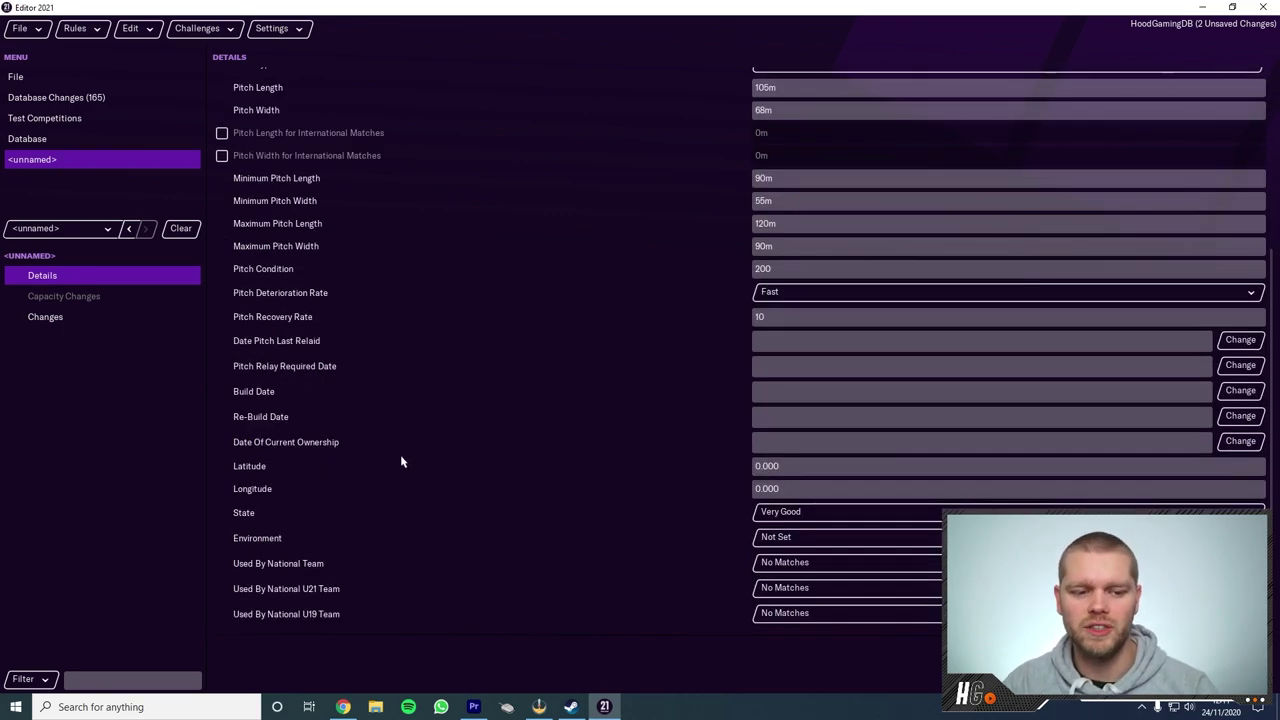
- Return to Hood Gaming's general stadium settings and check the allowed range for youth recruitment
left_click(129, 229)
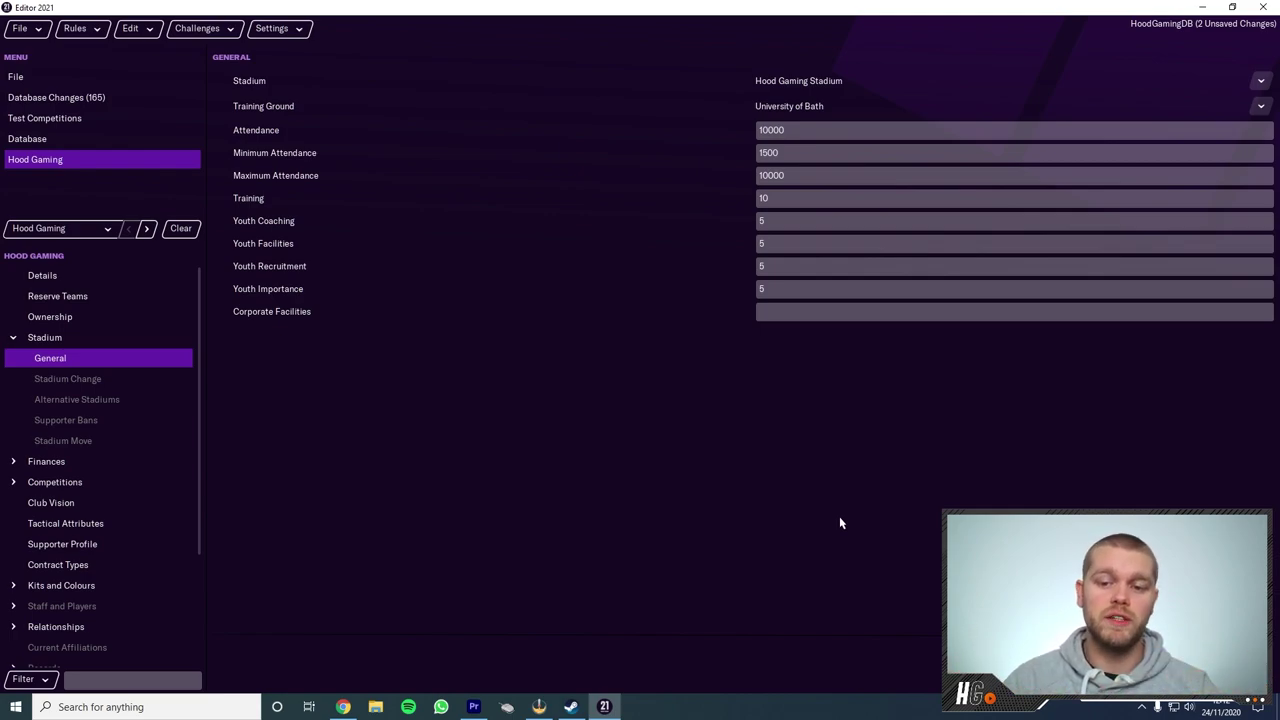
left_click(790, 265)
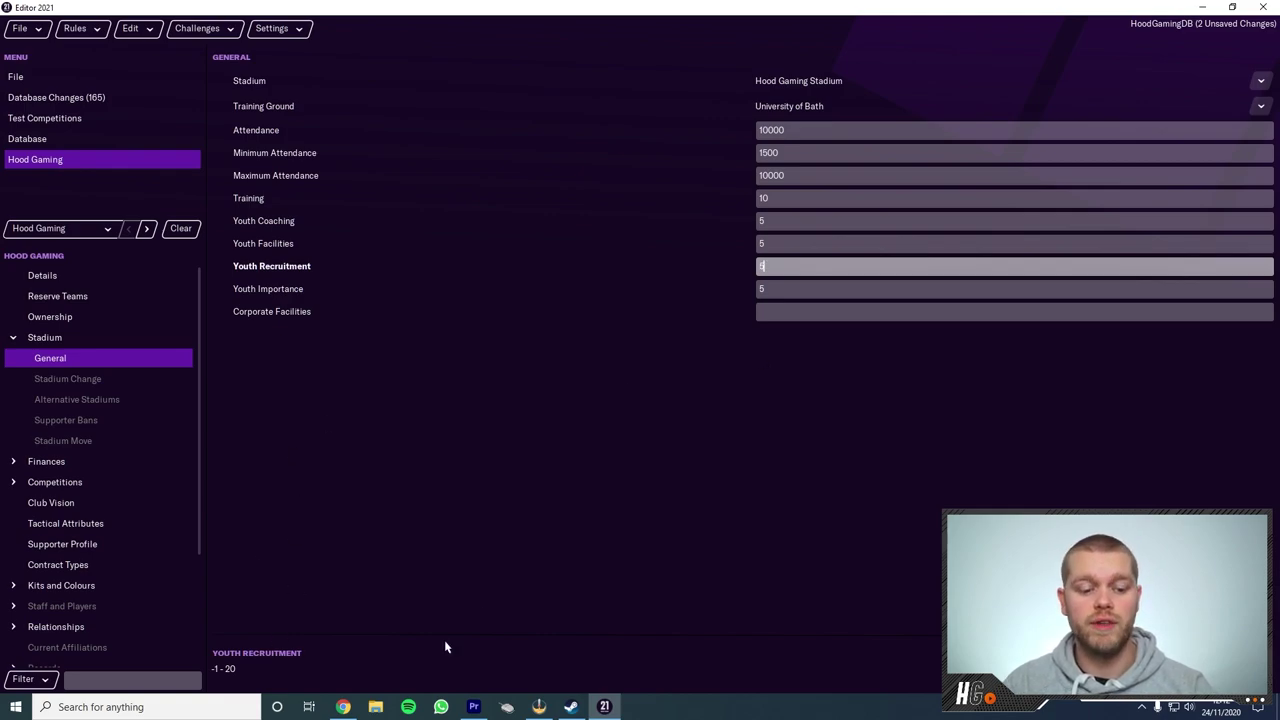
left_click(604, 483)
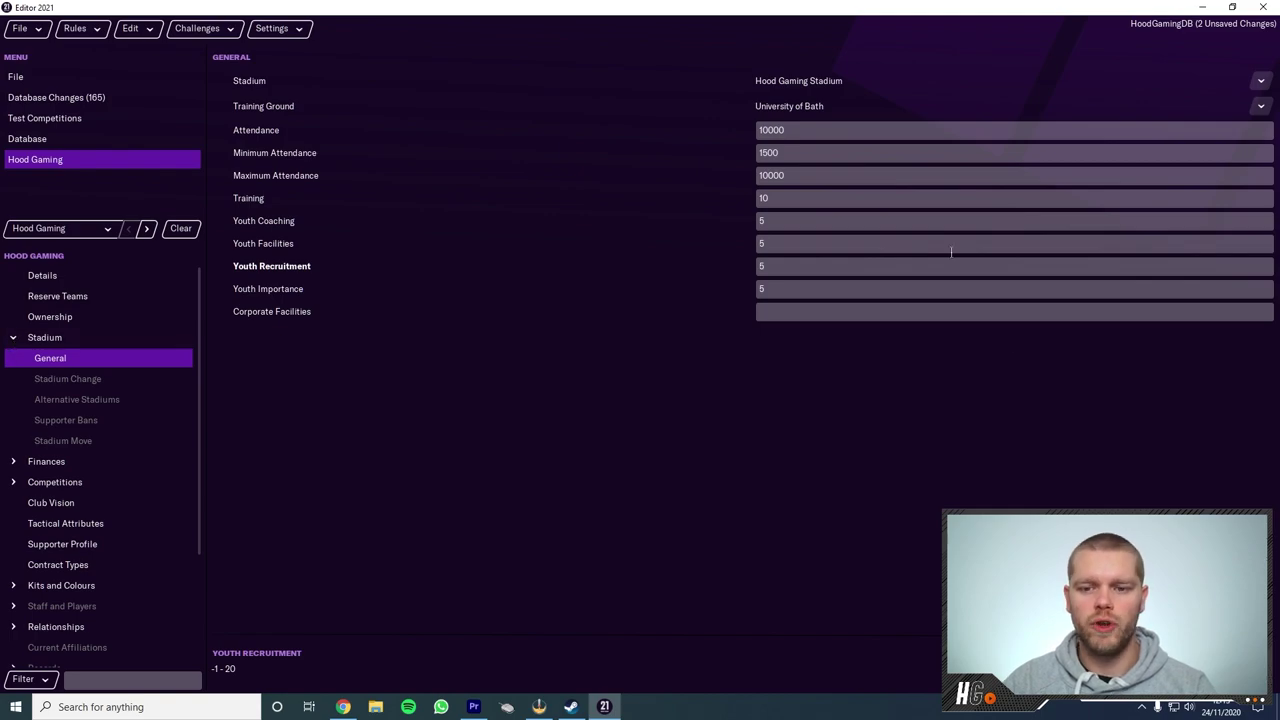
- Examine Hood Gaming's general finances, toggling the transfer budget and maximum wage overrides on and off and viewing the sugar daddy options
left_click(12, 340)
left_click(89, 365)
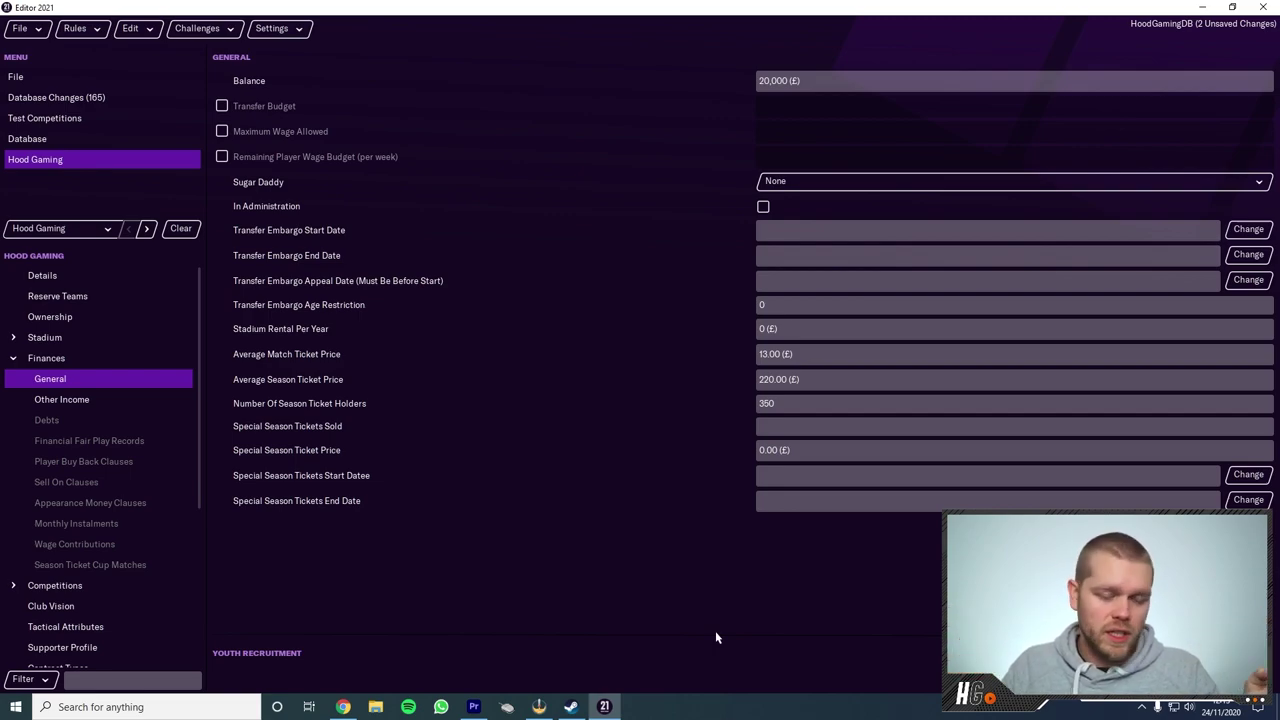
left_click(226, 106)
left_click(226, 106)
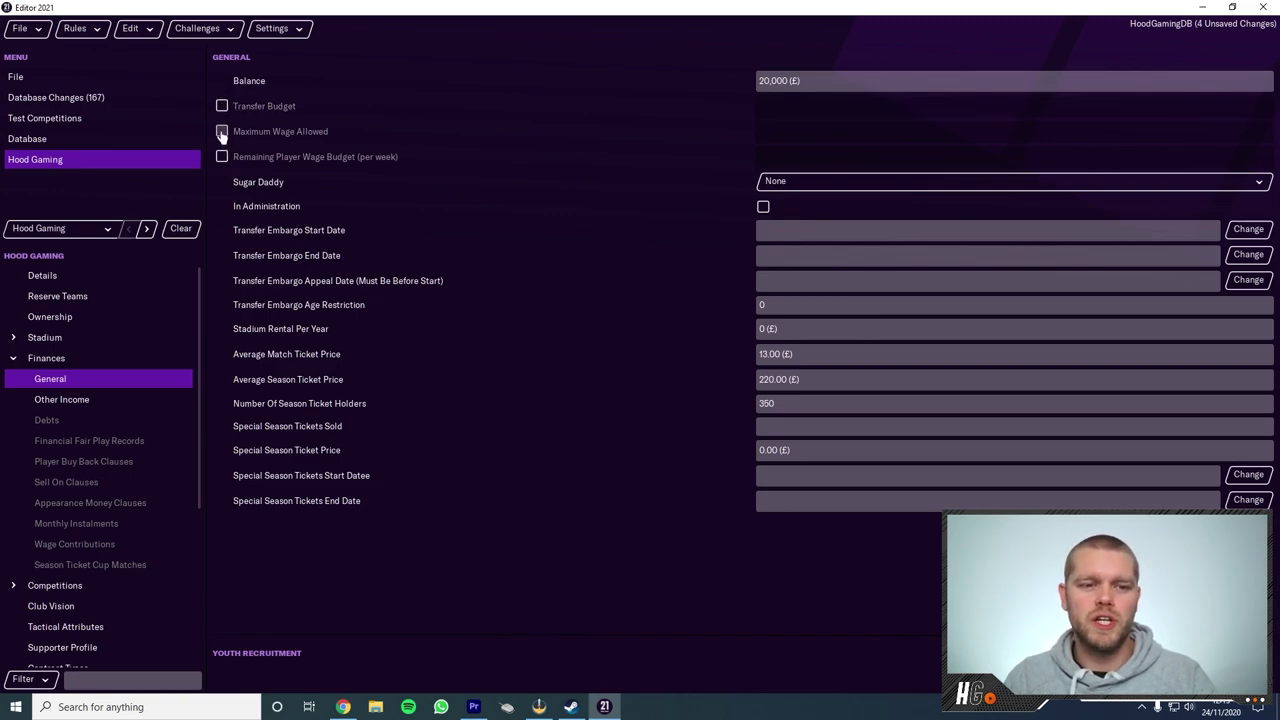
left_click(222, 132)
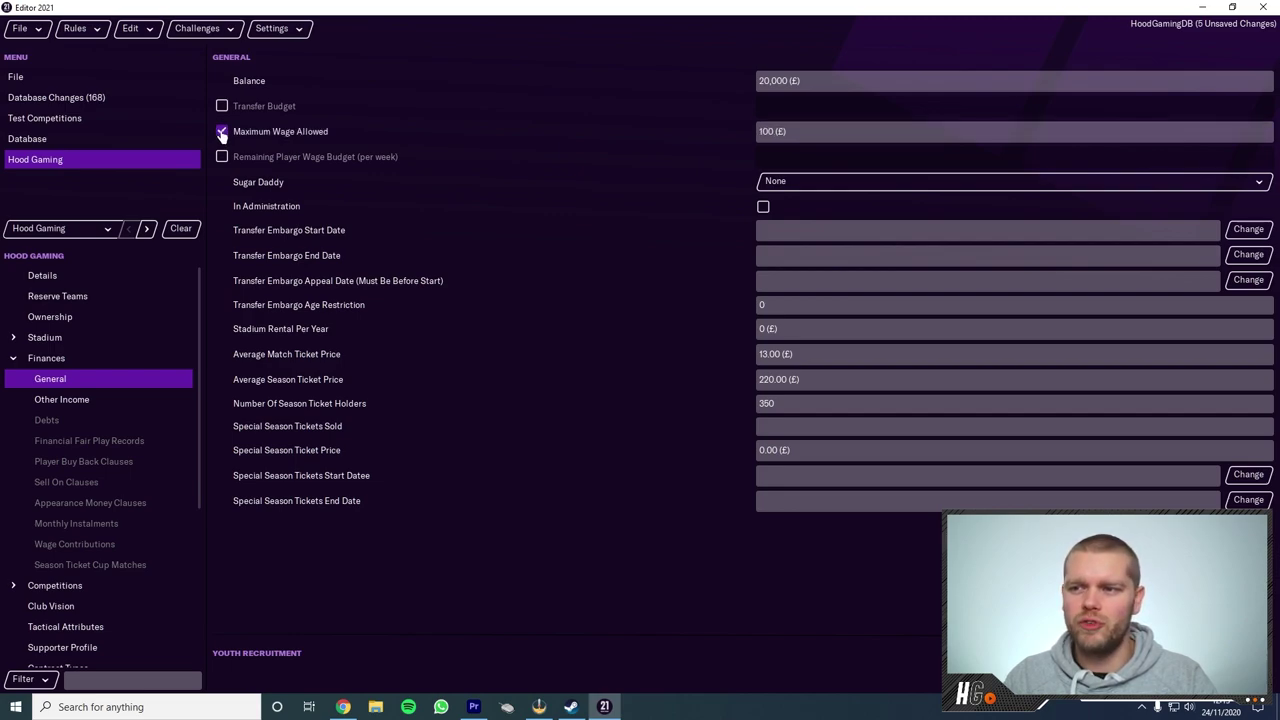
left_click(222, 132)
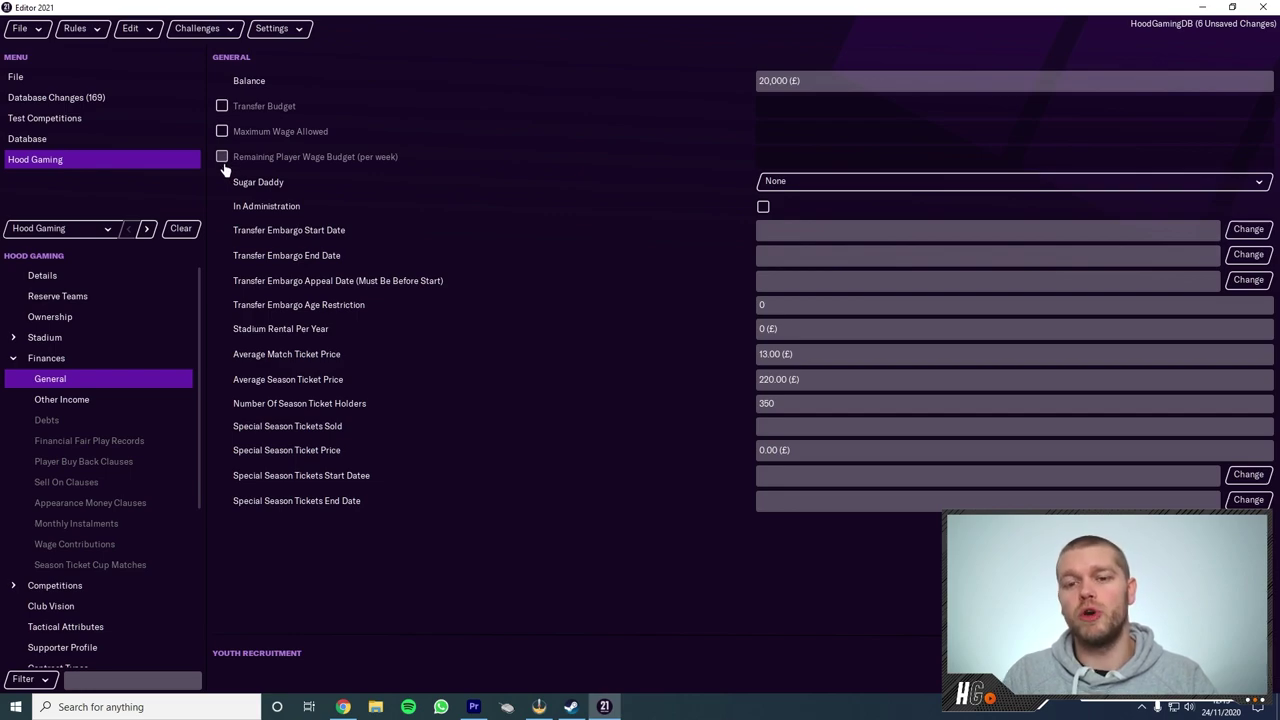
left_click(829, 188)
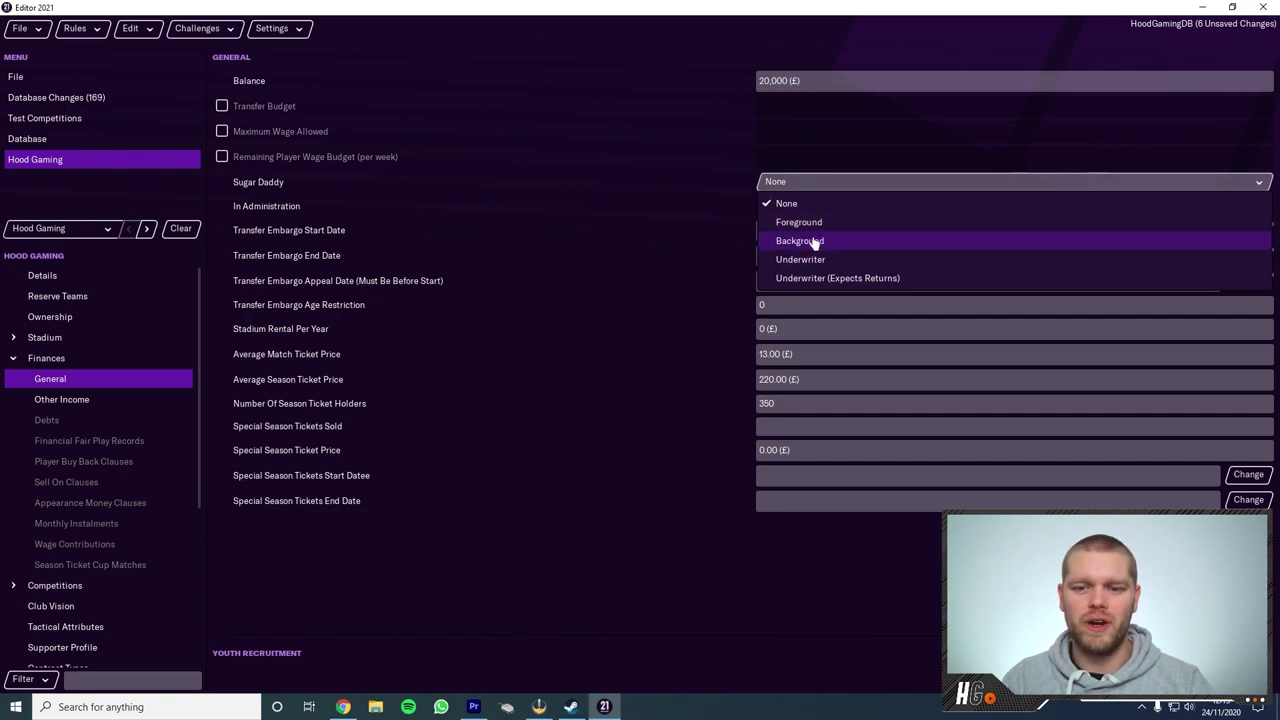
left_click(608, 129)
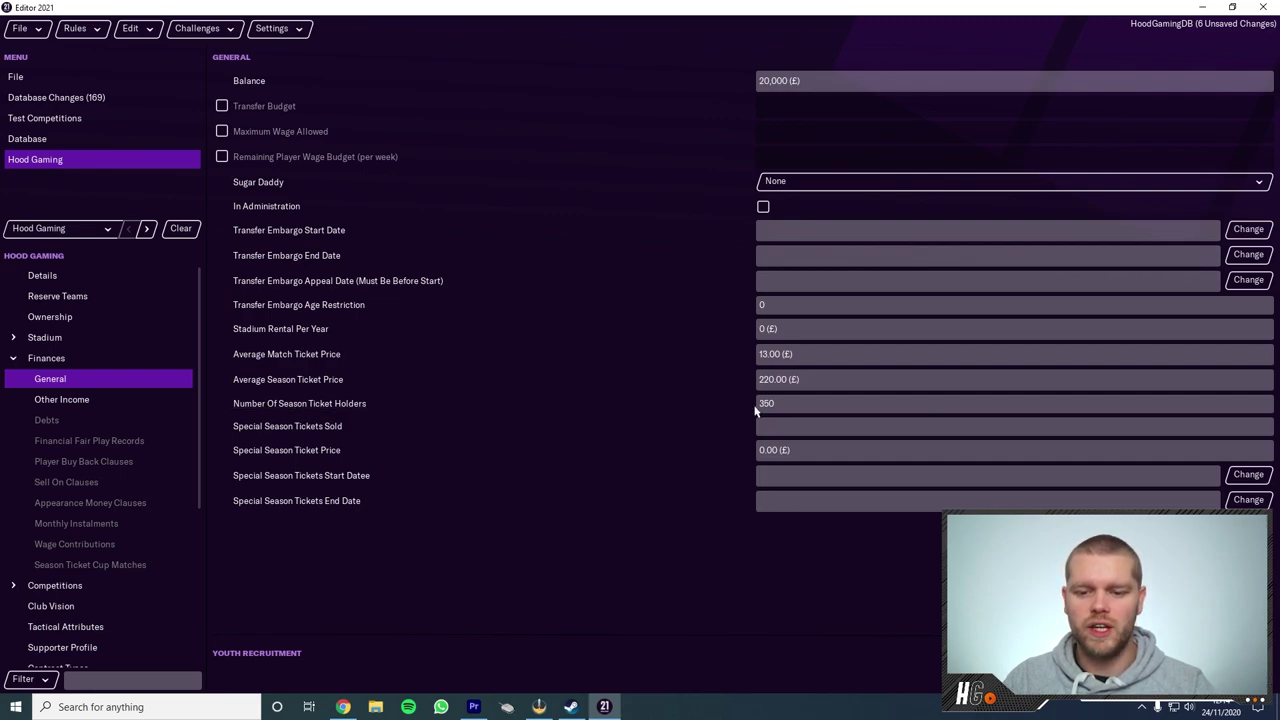
- Examine the club's other income entries and the date choices for the kit sponsor's end date, leaving the date as it is
left_click(124, 402)
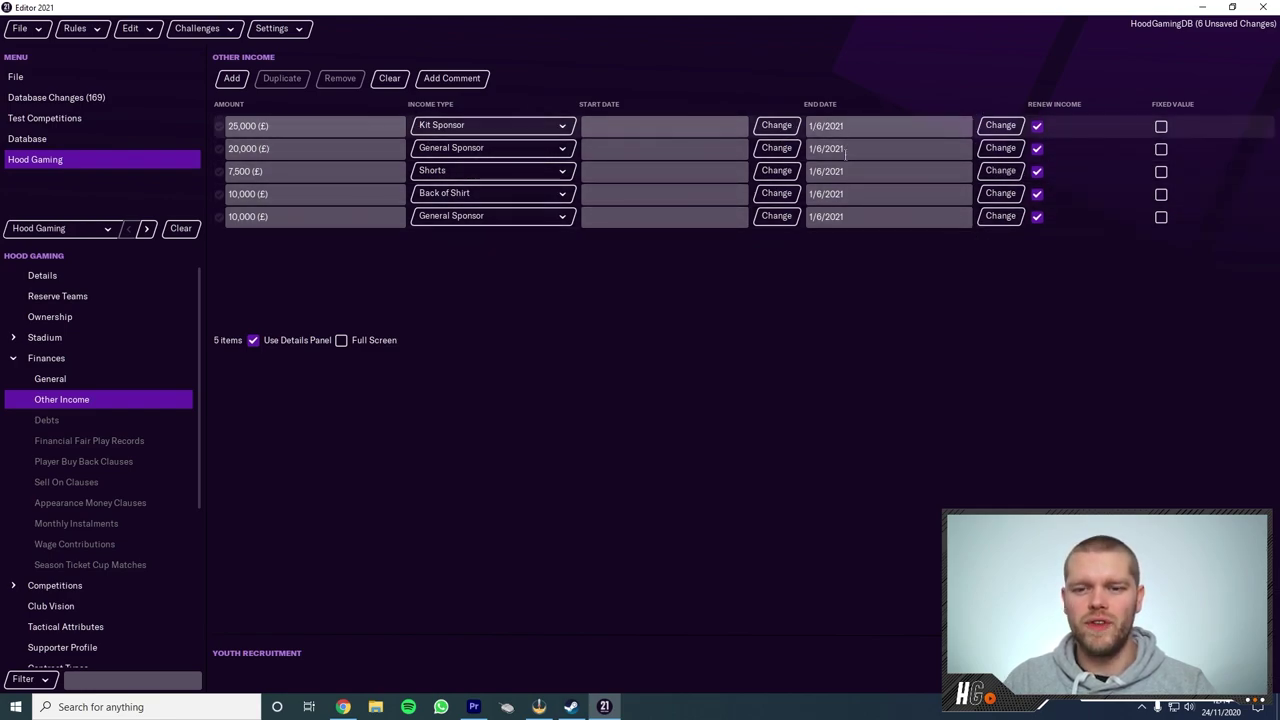
left_click(870, 126)
left_click(1005, 128)
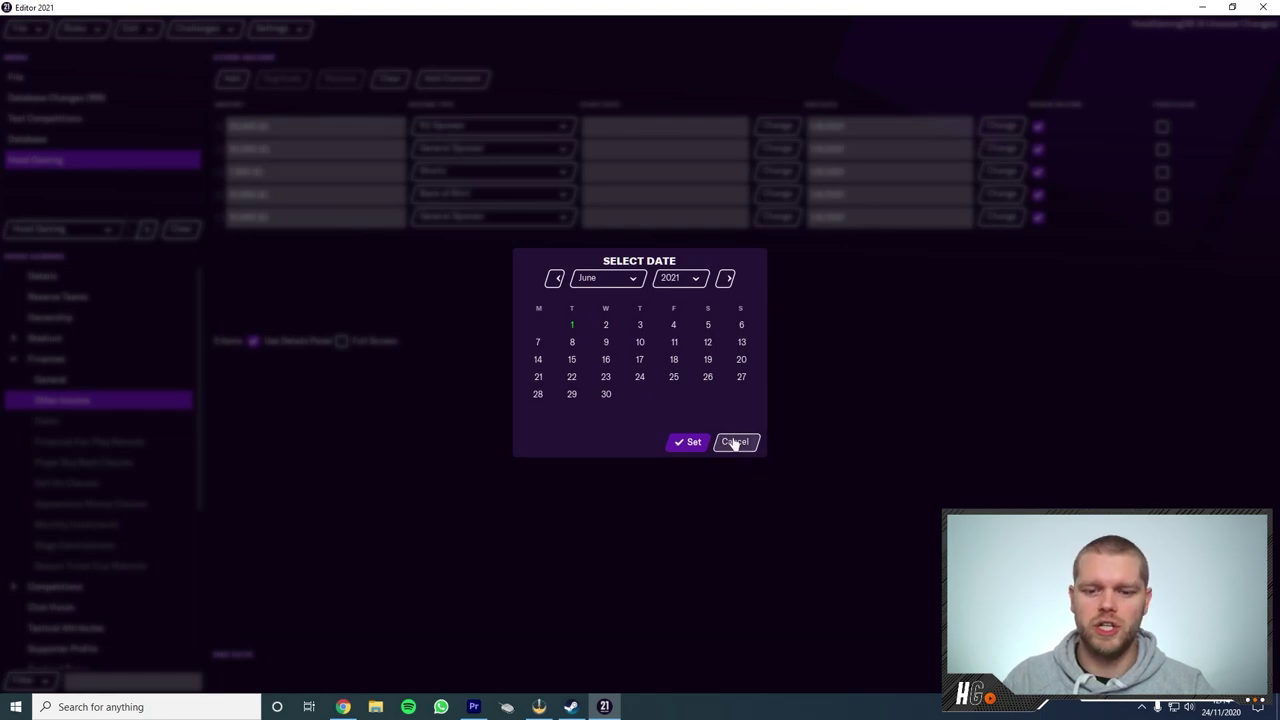
left_click(737, 442)
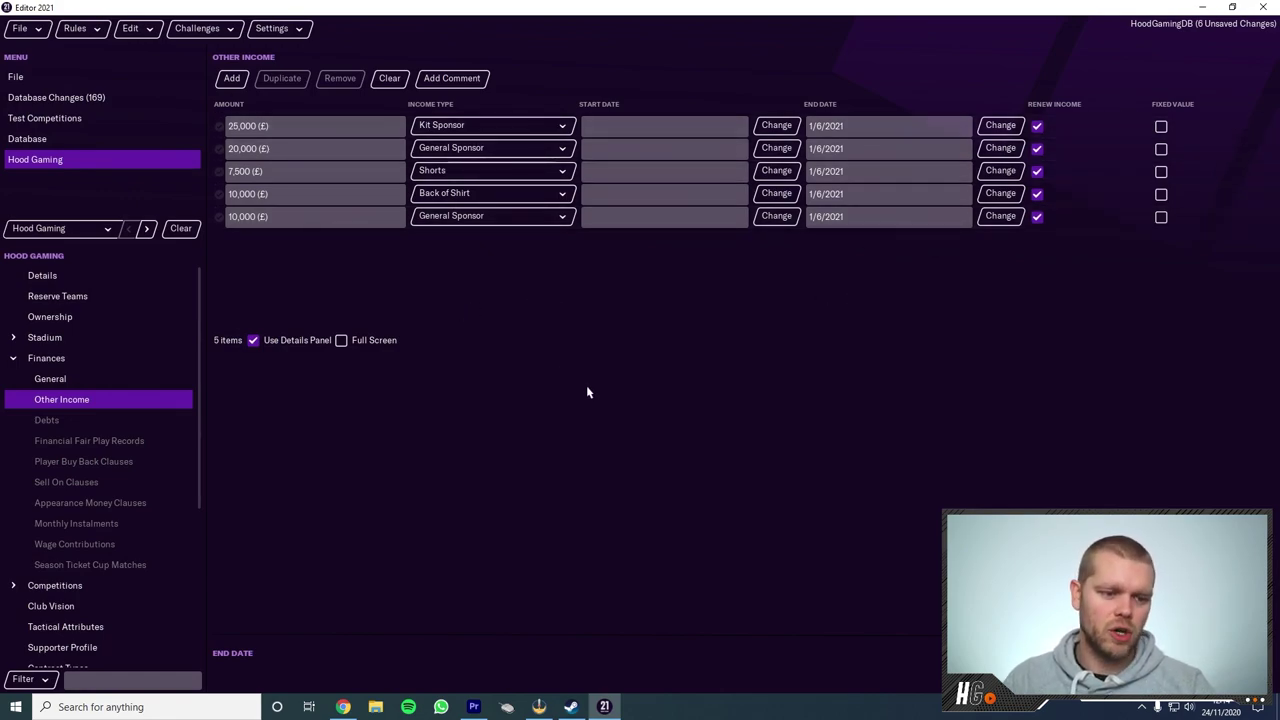
- Look through the remaining finance sections, from debts and financial fair play records to wage contributions and season ticket cup matches
left_click(98, 428)
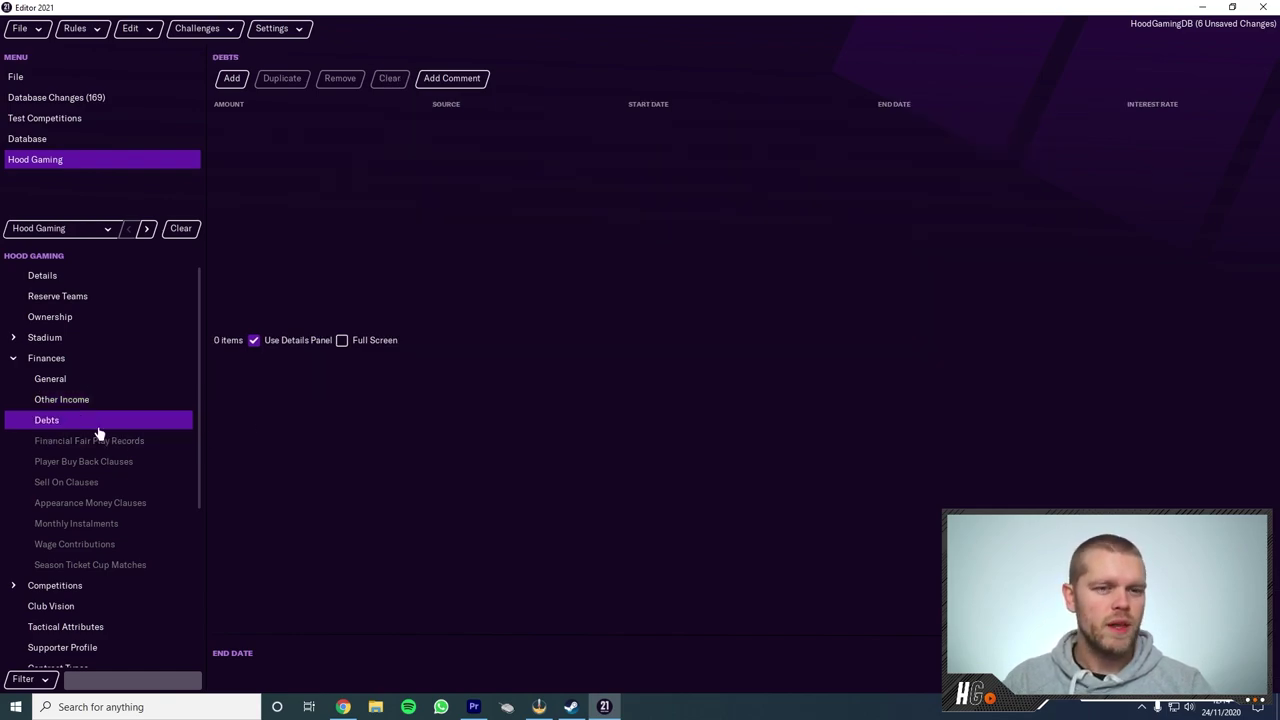
left_click(100, 442)
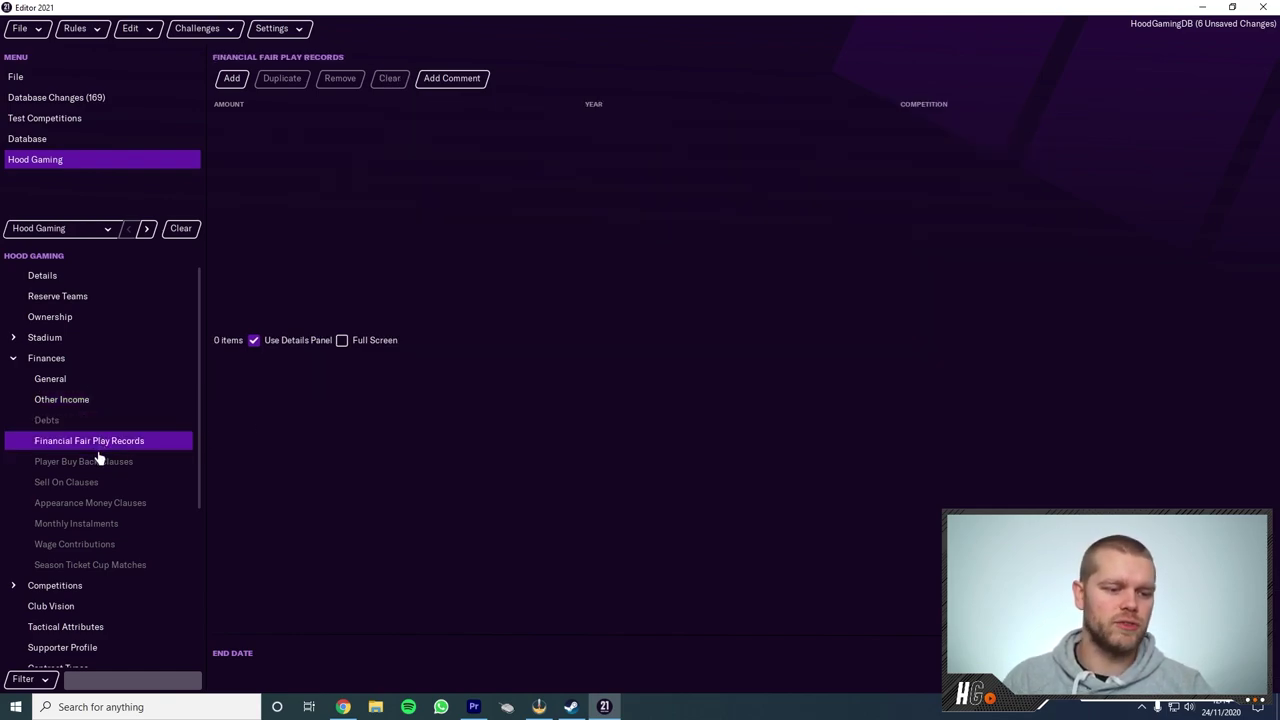
left_click(88, 466)
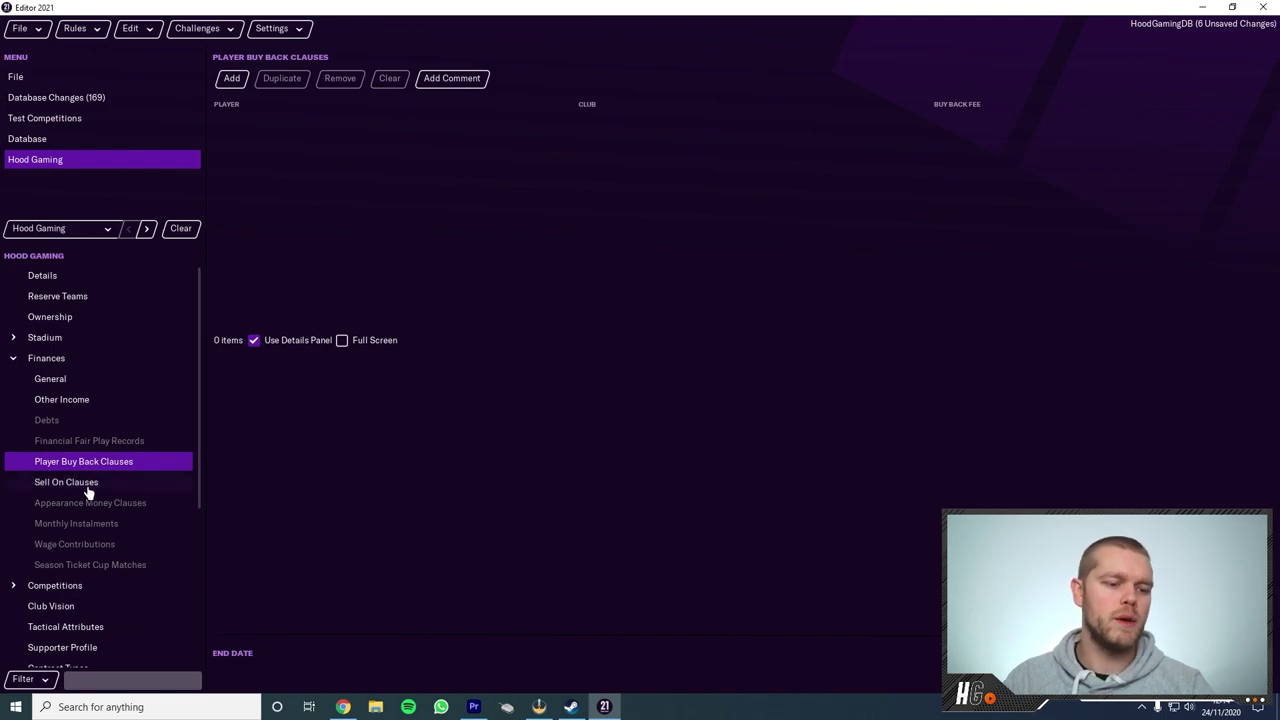
left_click(88, 484)
left_click(82, 506)
left_click(78, 527)
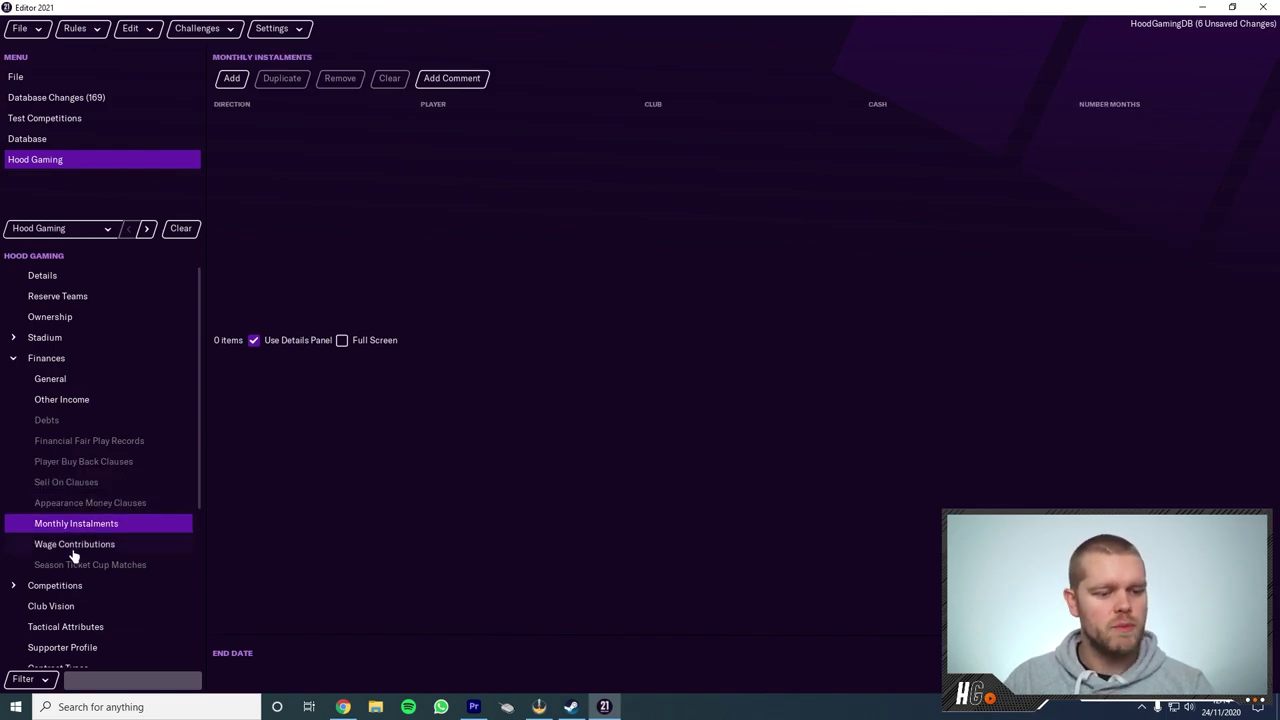
left_click(82, 550)
left_click(88, 565)
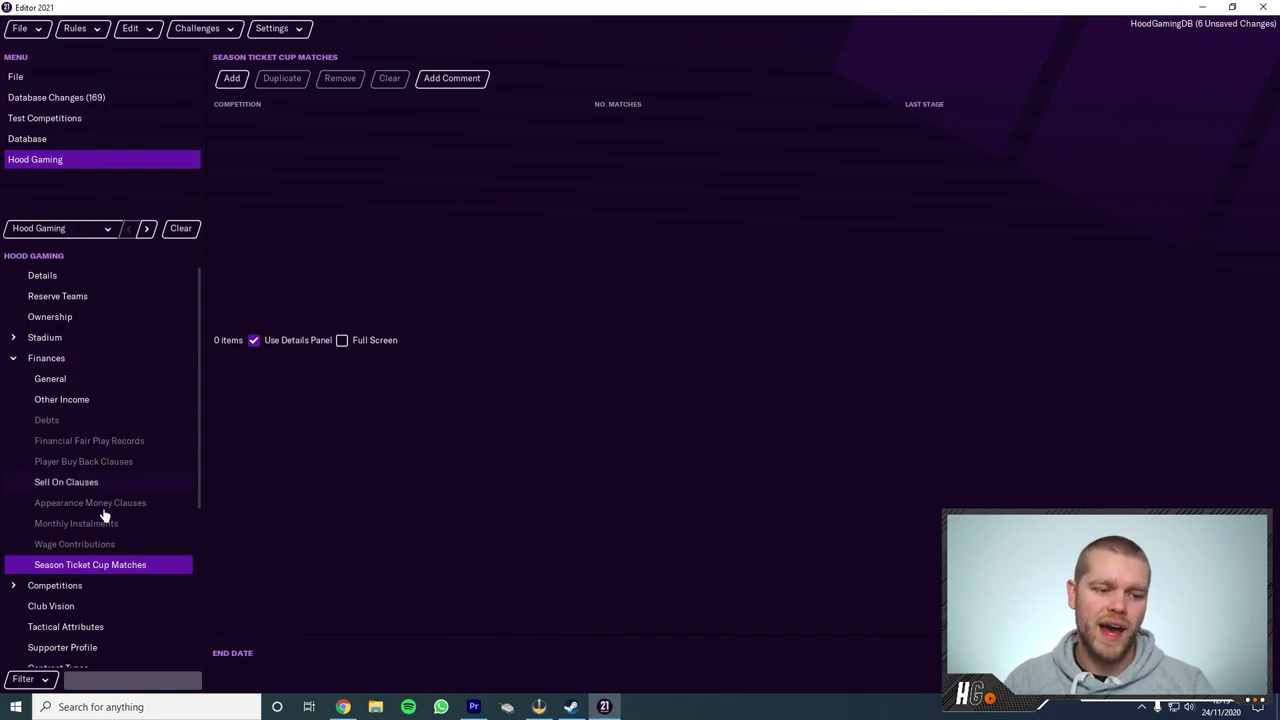
left_click(13, 360)
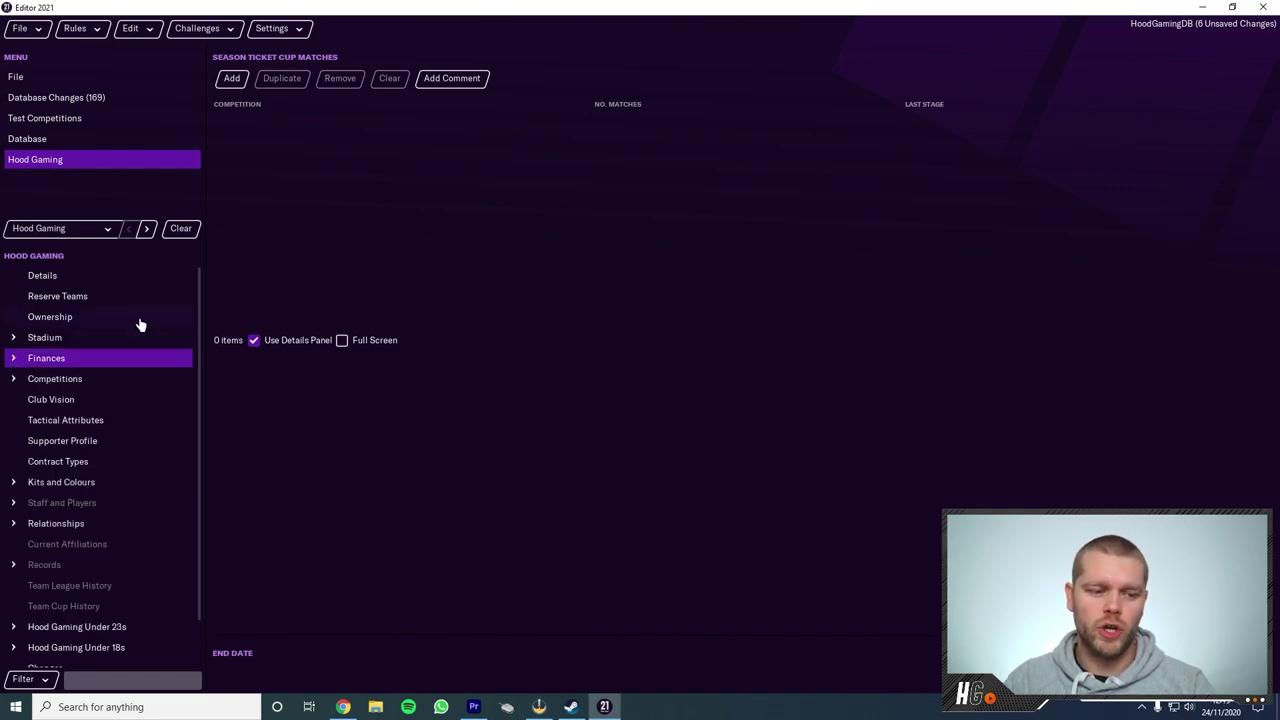
- Examine the two club vision entries, checking the available vision types and the allowed importance range
left_click(64, 405)
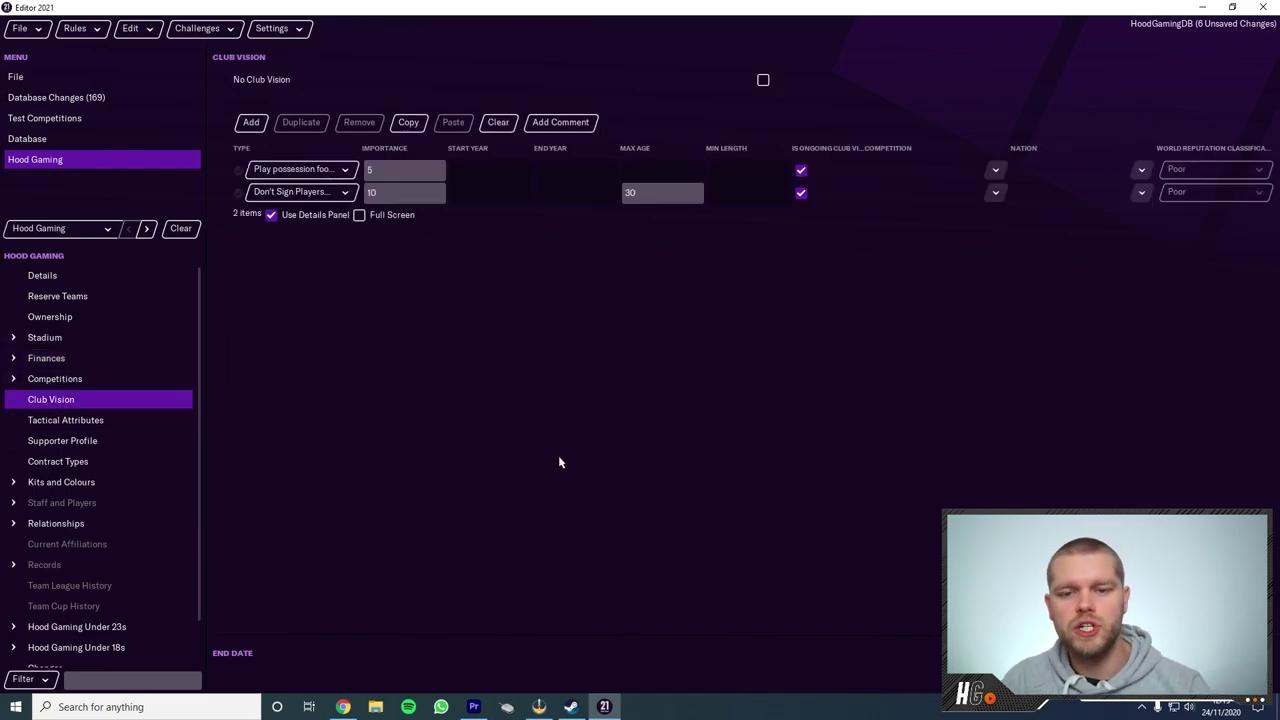
left_click(288, 172)
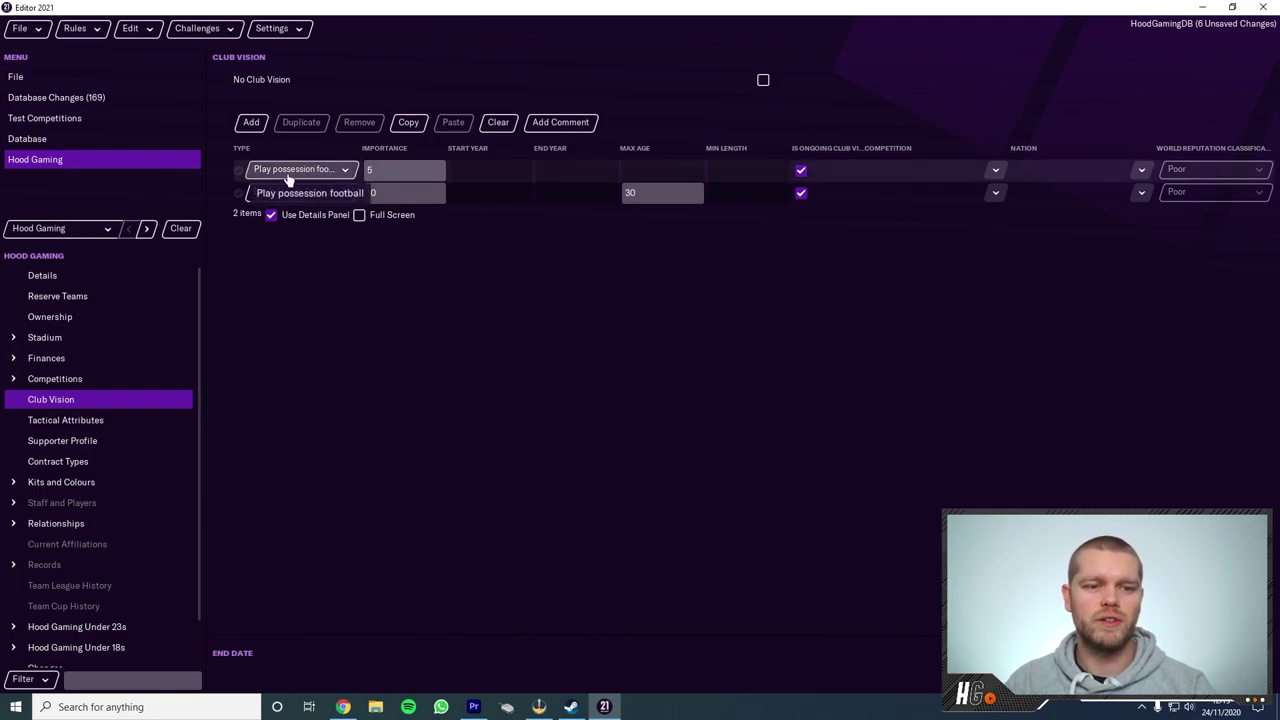
left_click(338, 172)
left_click(400, 170)
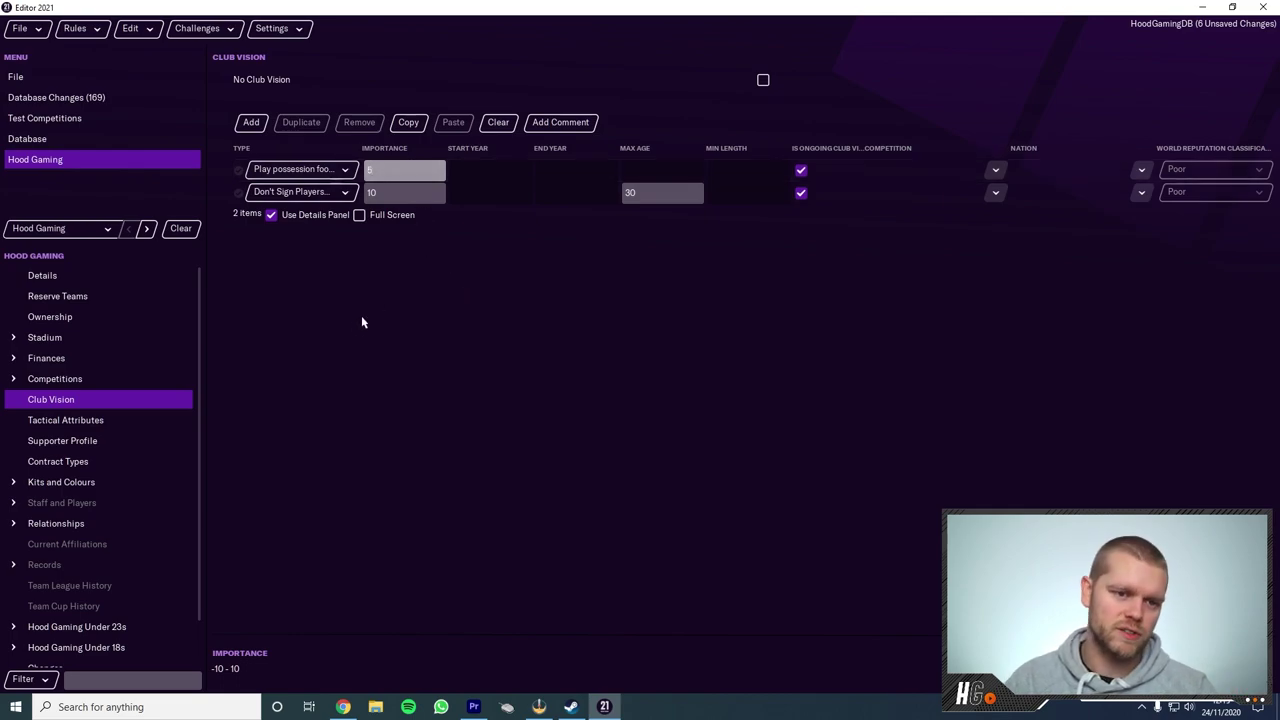
left_click(329, 195)
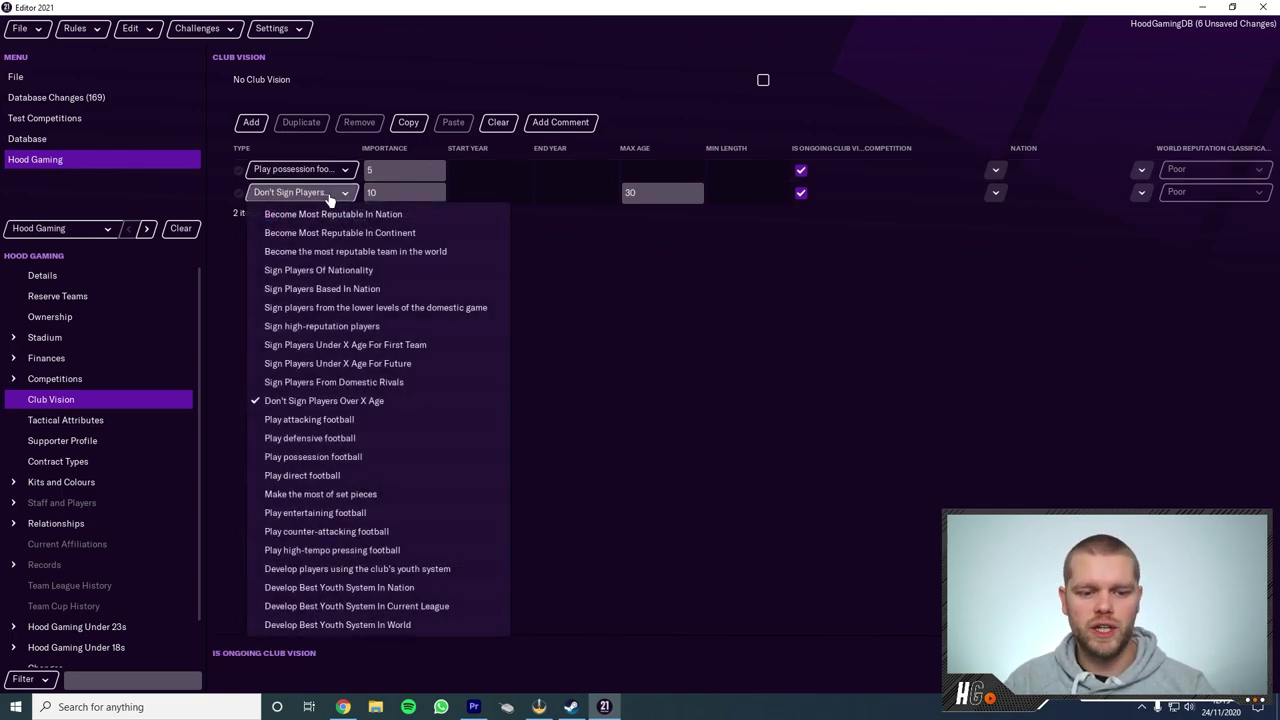
left_click(628, 360)
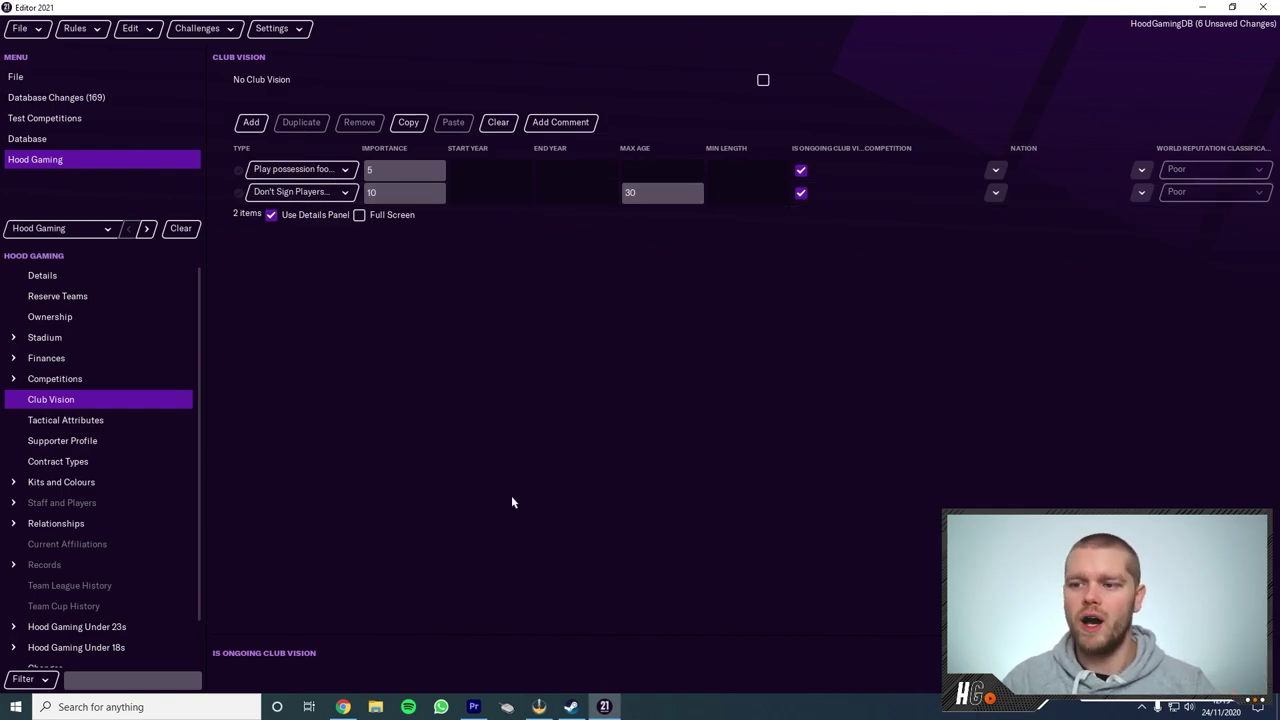
- Add a third club vision entry with the type Sign Players Of Nationality
left_click(97, 421)
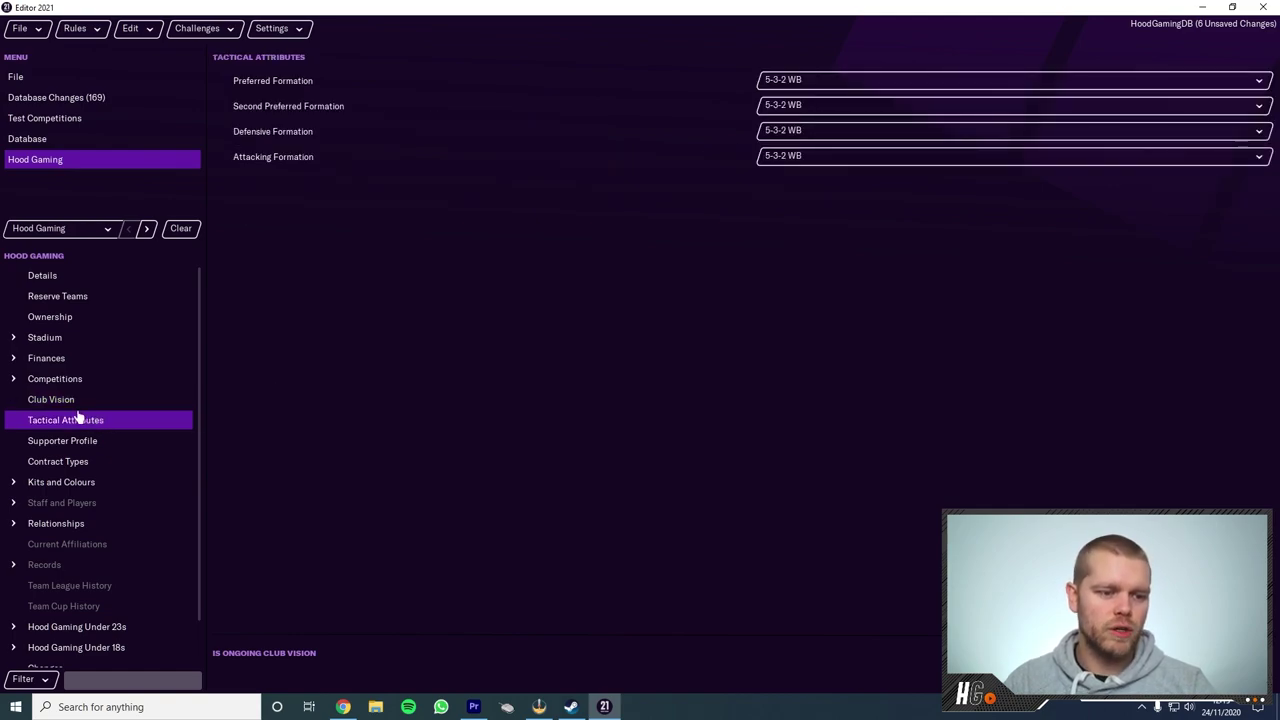
left_click(80, 400)
left_click(252, 123)
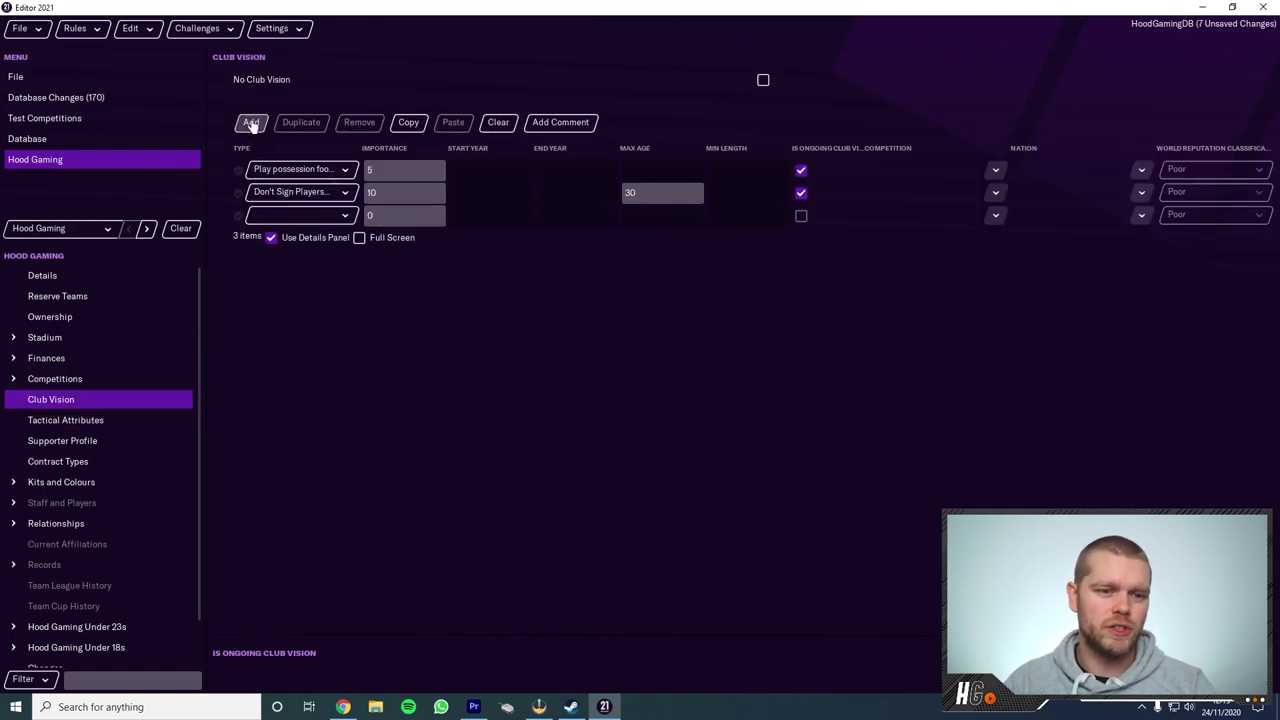
left_click(340, 215)
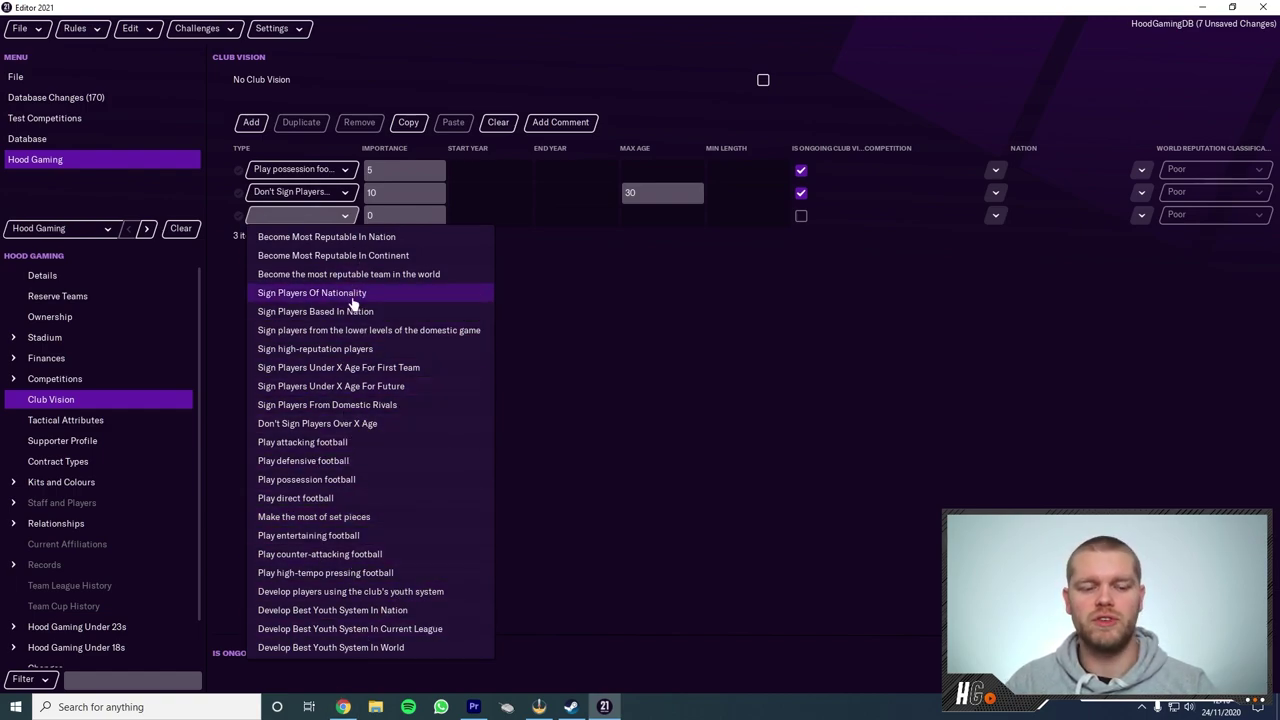
left_click(294, 295)
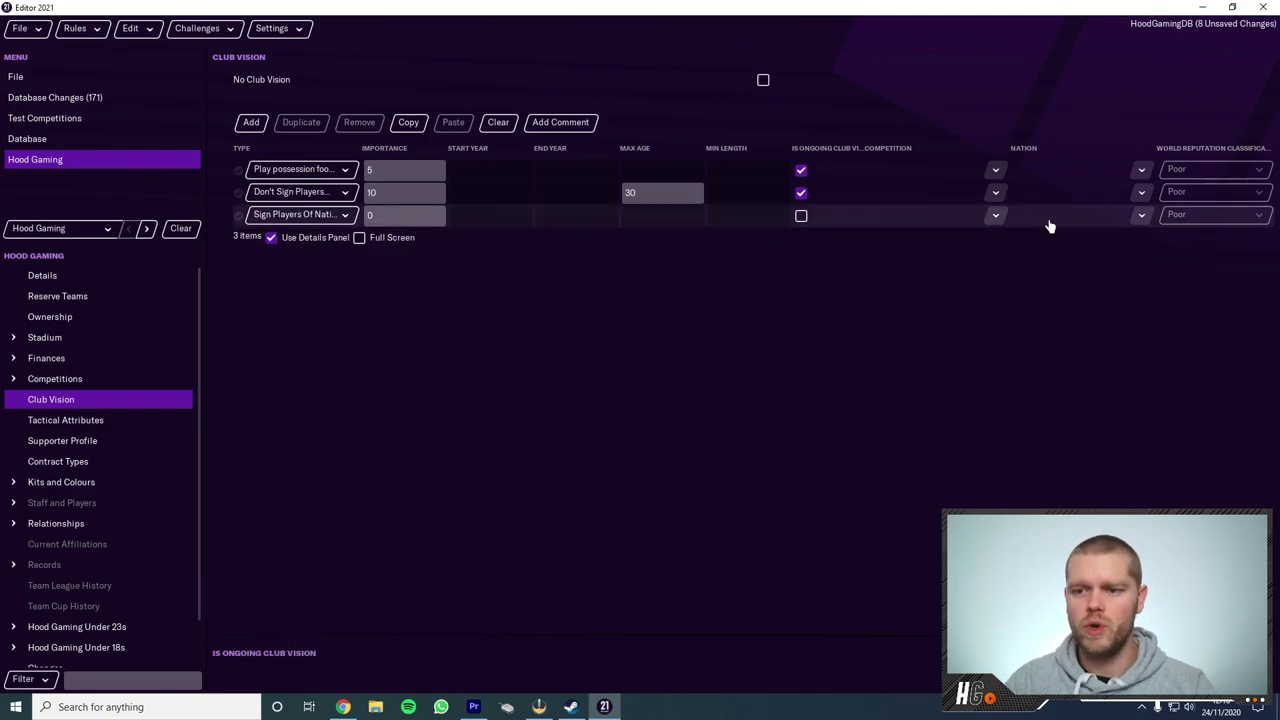
- Search the nations by name for Germany and assign Germany as the nation of the Sign Players Of Nationality entry
left_click(1141, 215)
left_click(1152, 238)
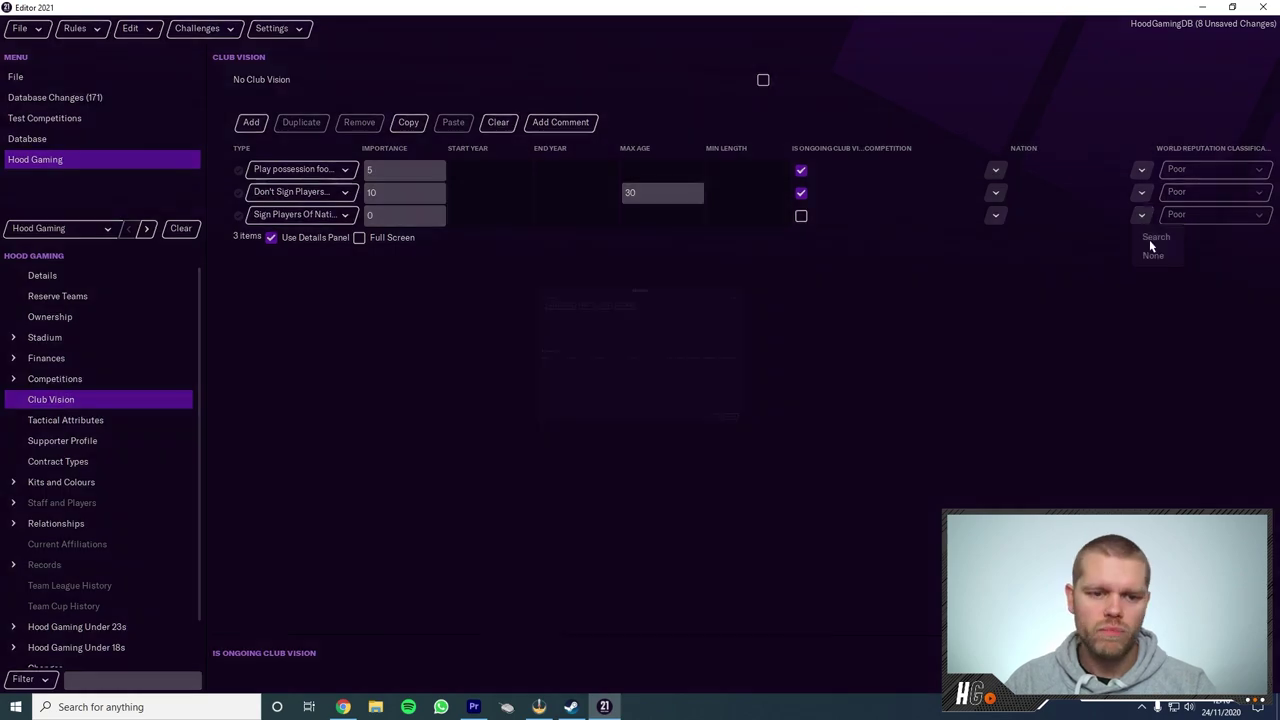
left_click(403, 215)
left_click(405, 253)
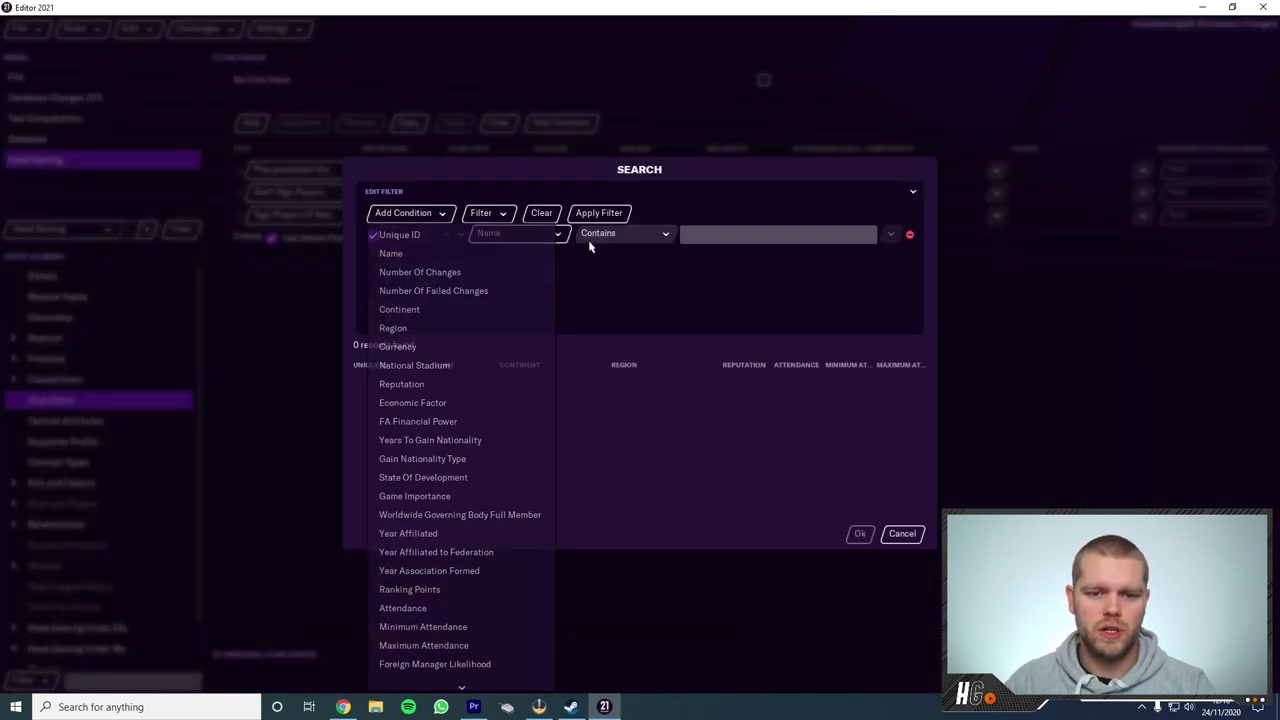
left_click(761, 236)
type("Germany")
left_click(766, 268)
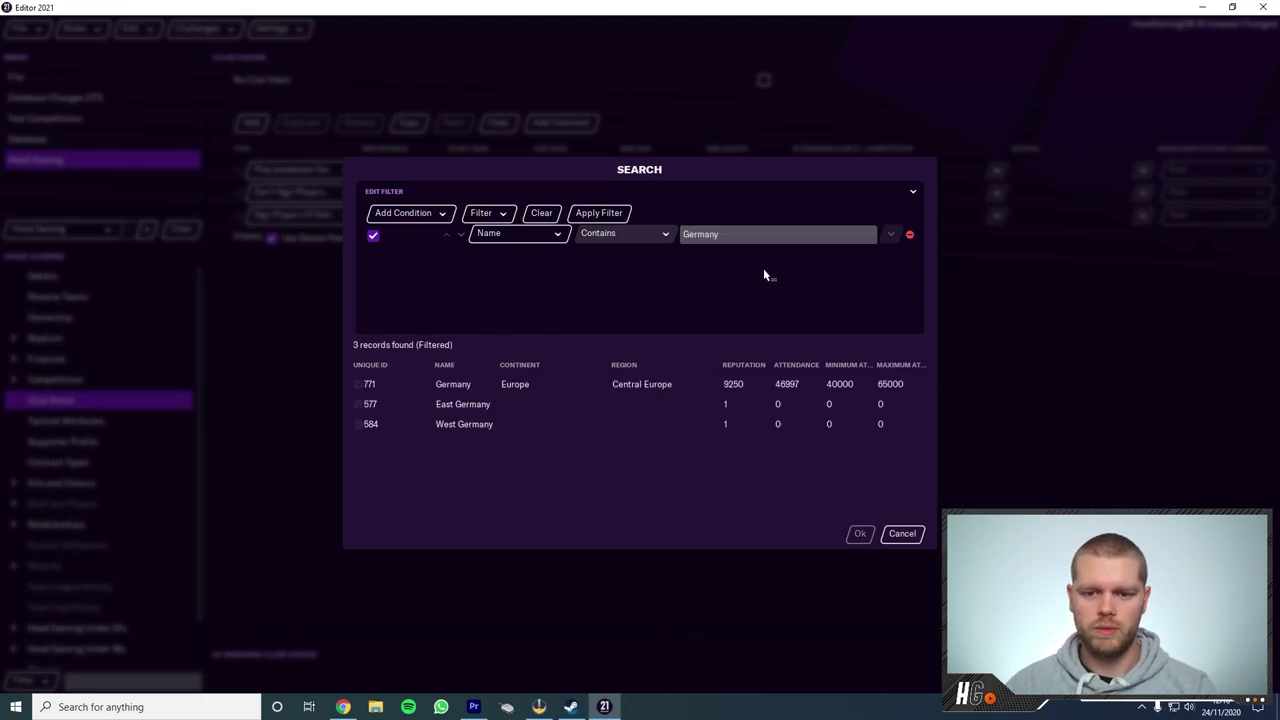
left_click(449, 385)
left_click(852, 537)
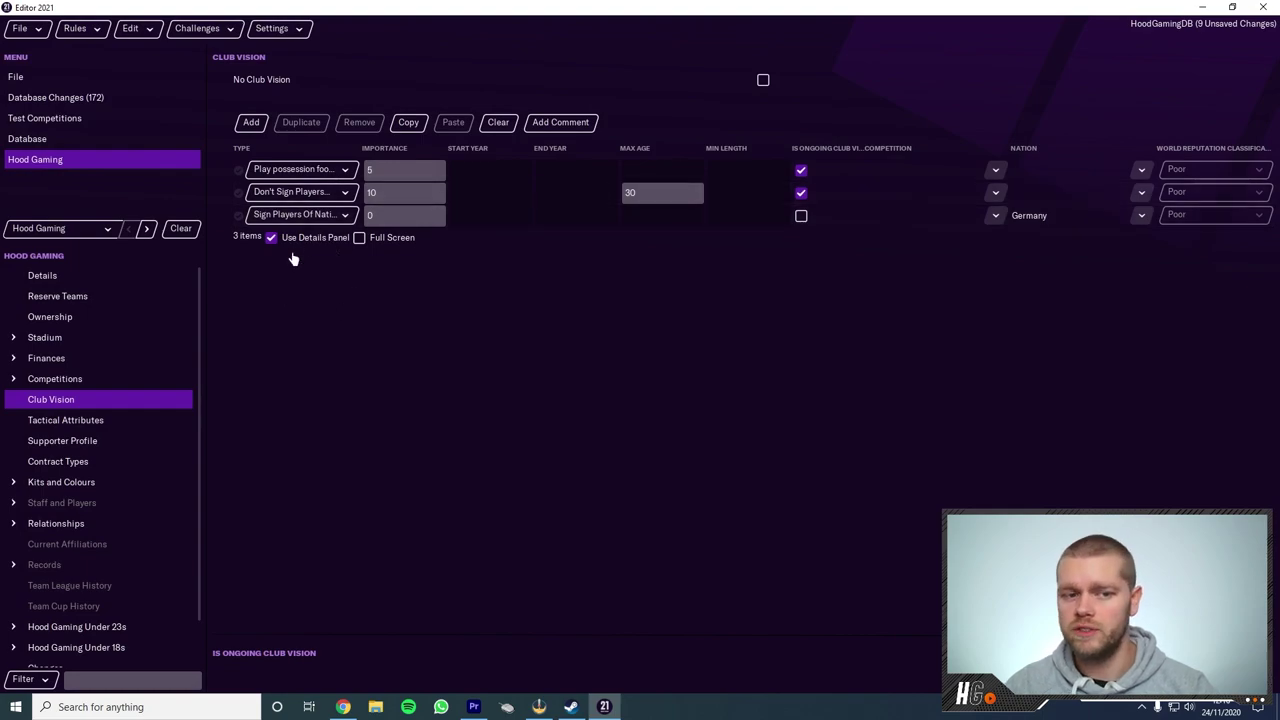
- Remove the Sign Players Of Nationality entry from the club vision list
left_click(239, 215)
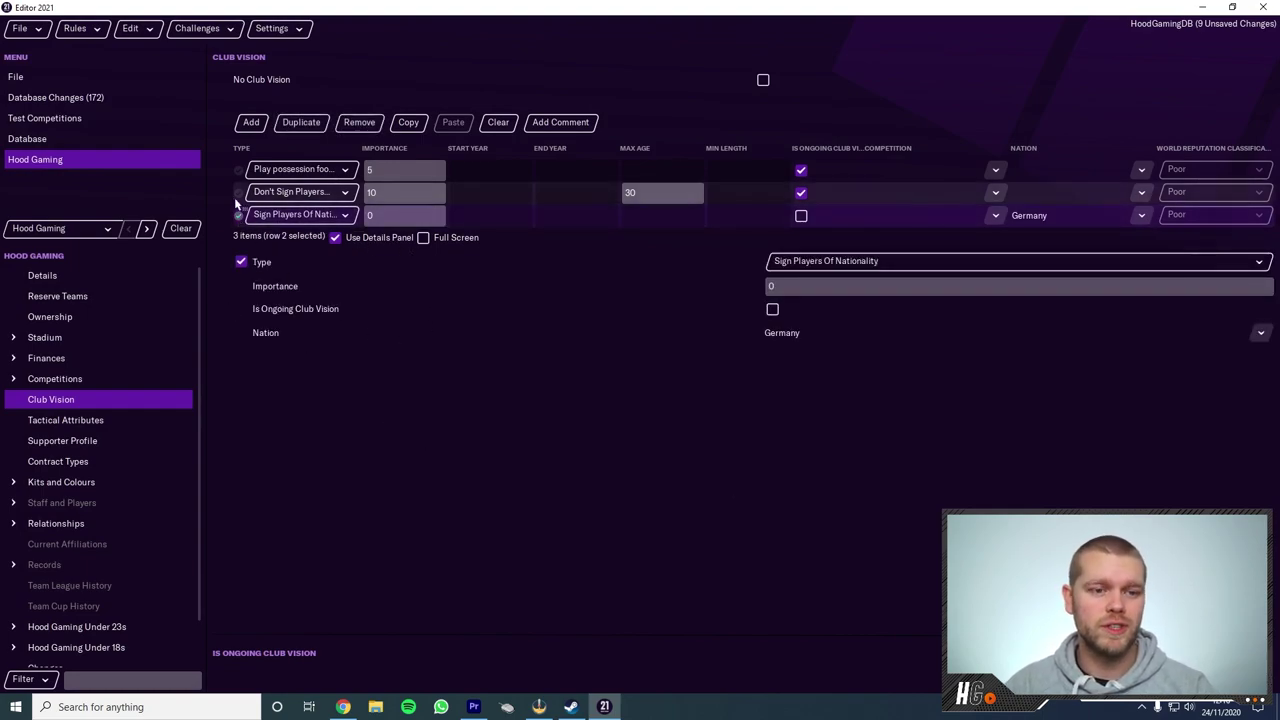
left_click(359, 122)
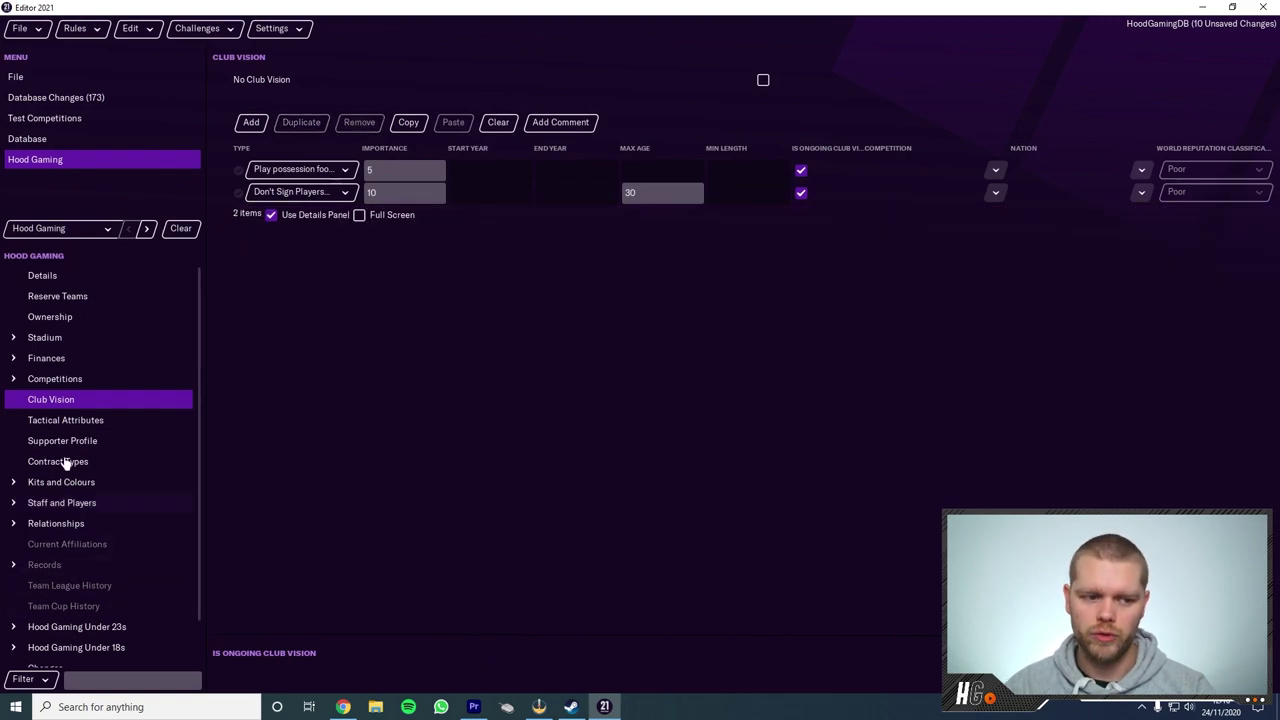
- Review the tactical attributes, supporter profile and contract types, checking the allowed loyalty range and the contract options for the technical director
left_click(62, 422)
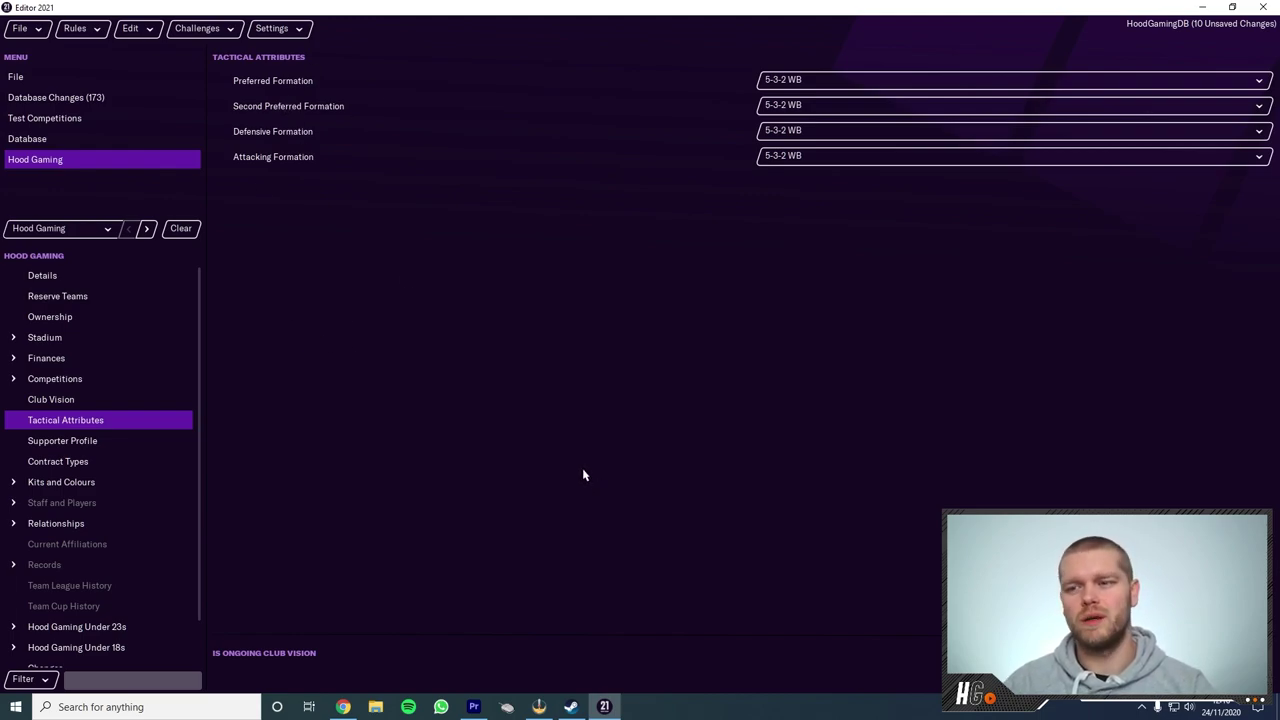
left_click(80, 441)
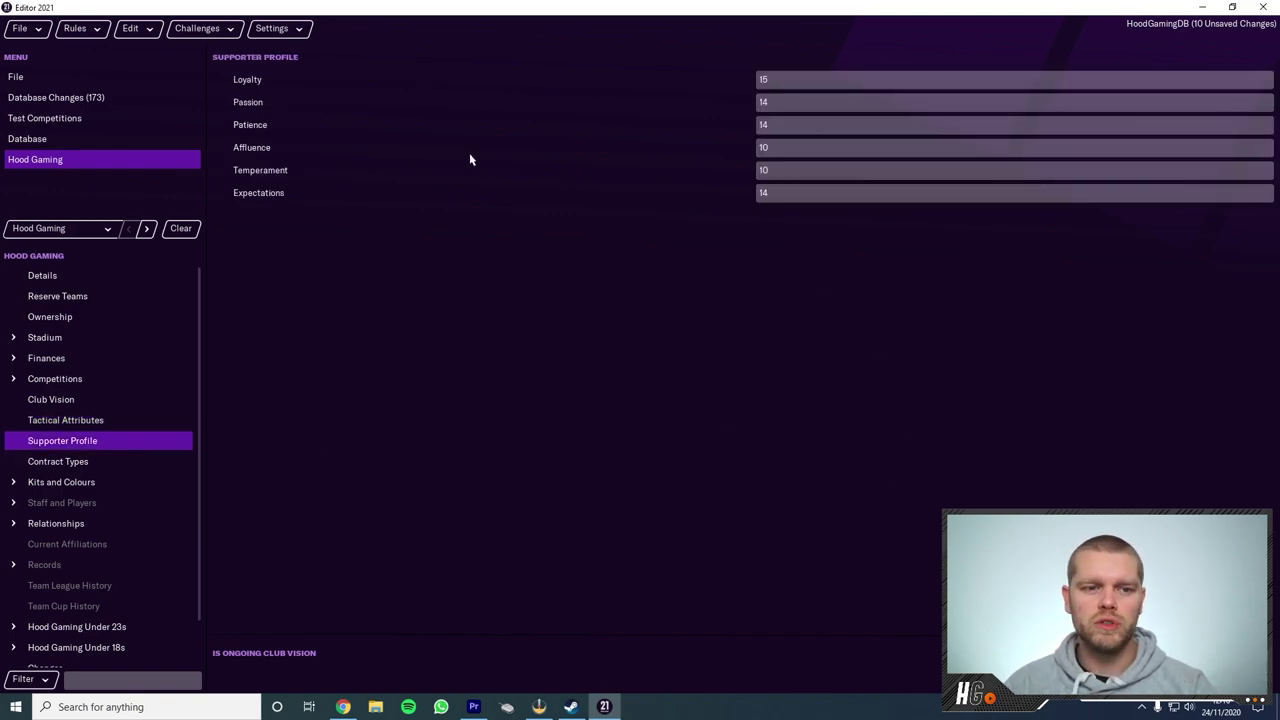
left_click(788, 80)
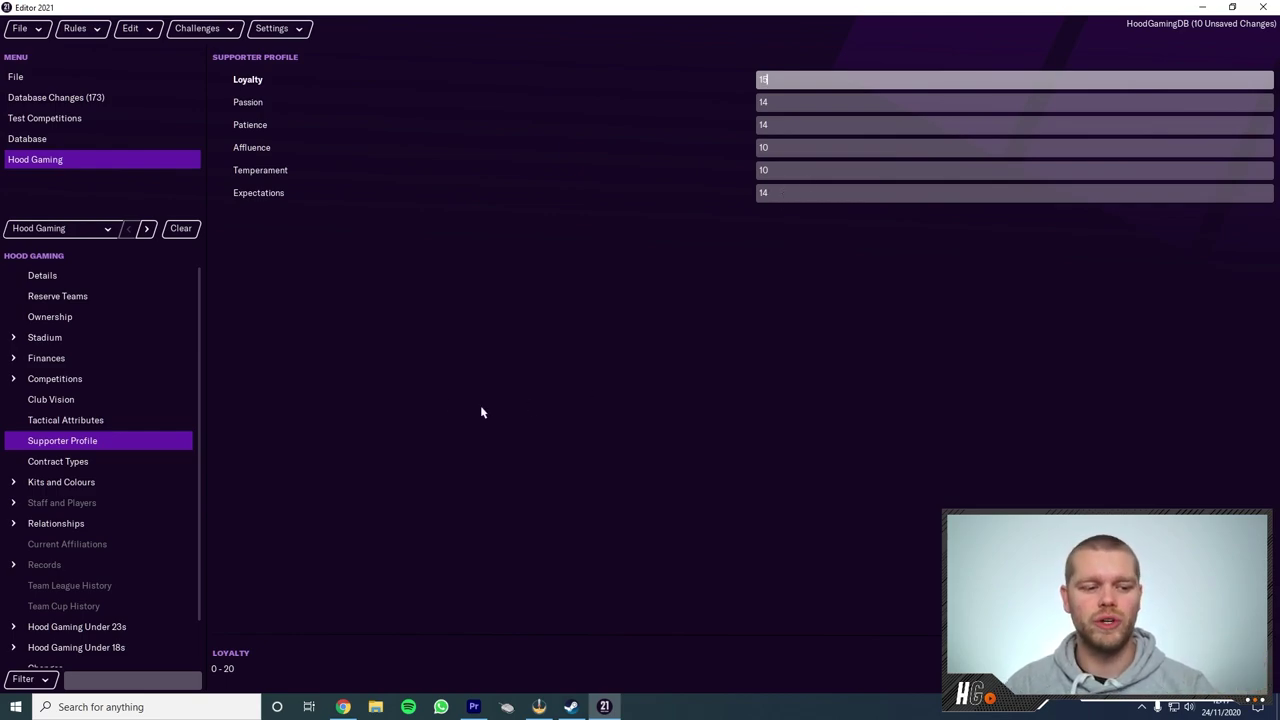
left_click(93, 469)
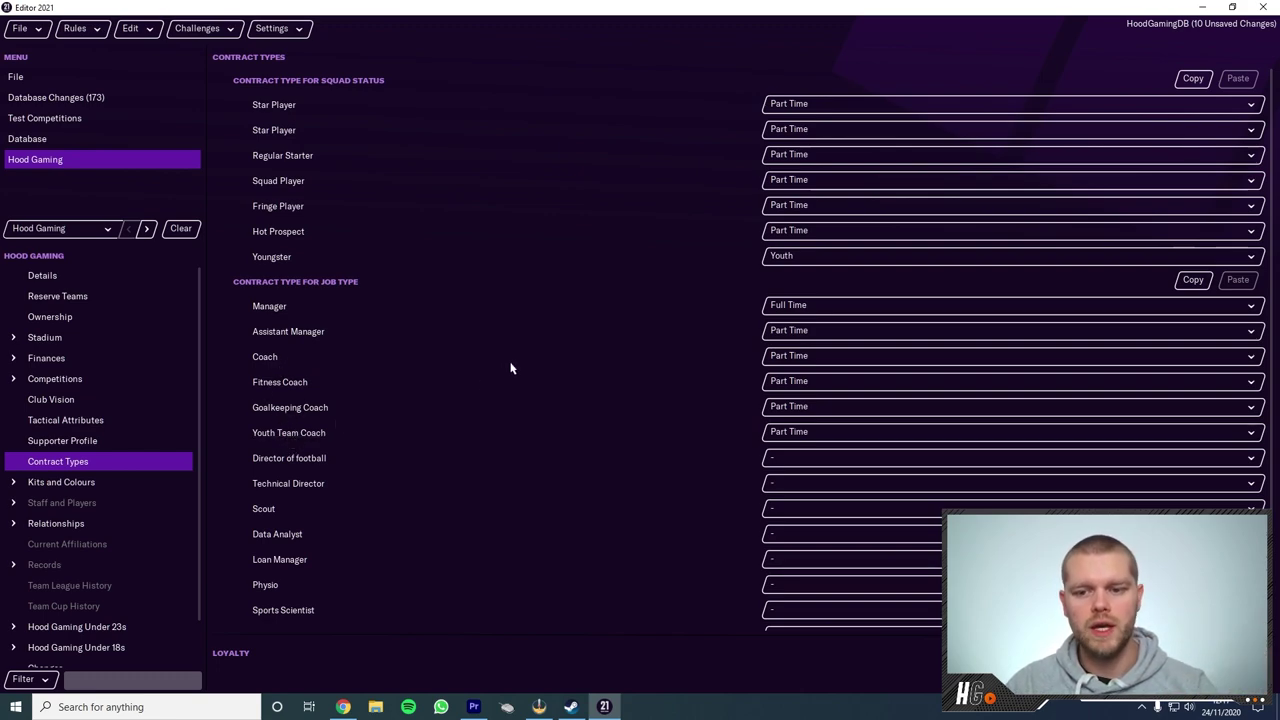
left_click(791, 486)
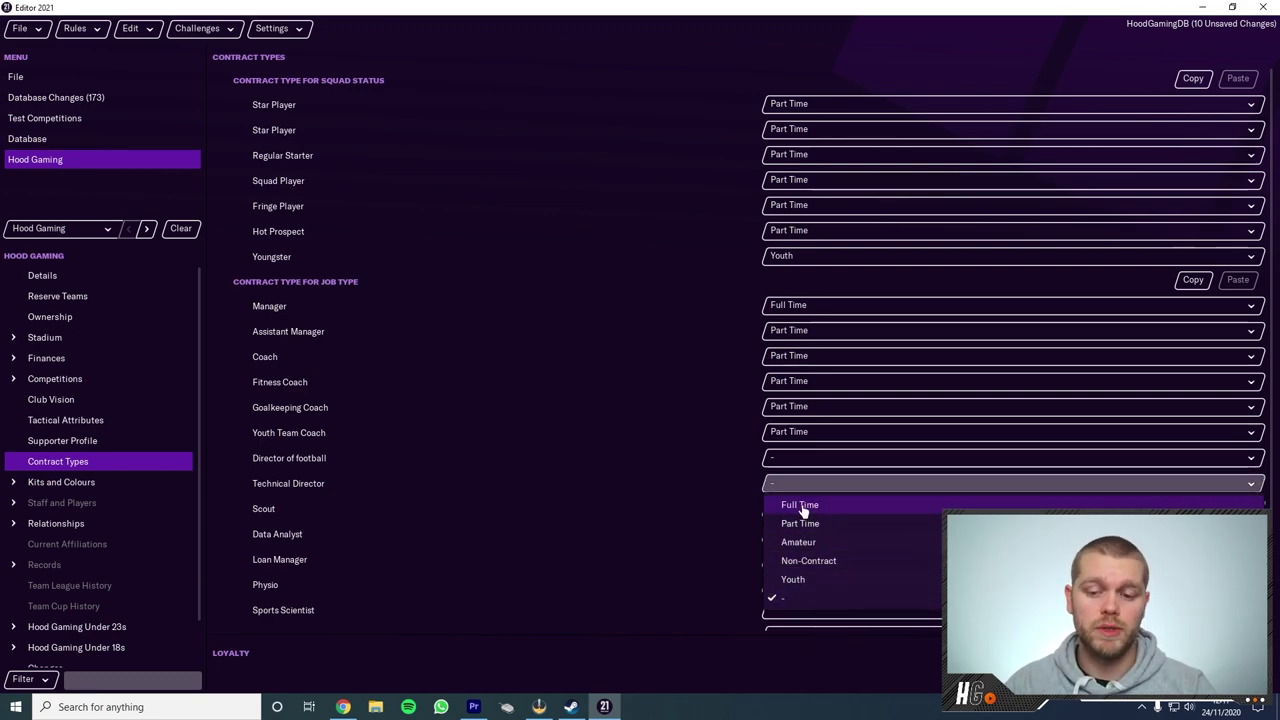
left_click(573, 487)
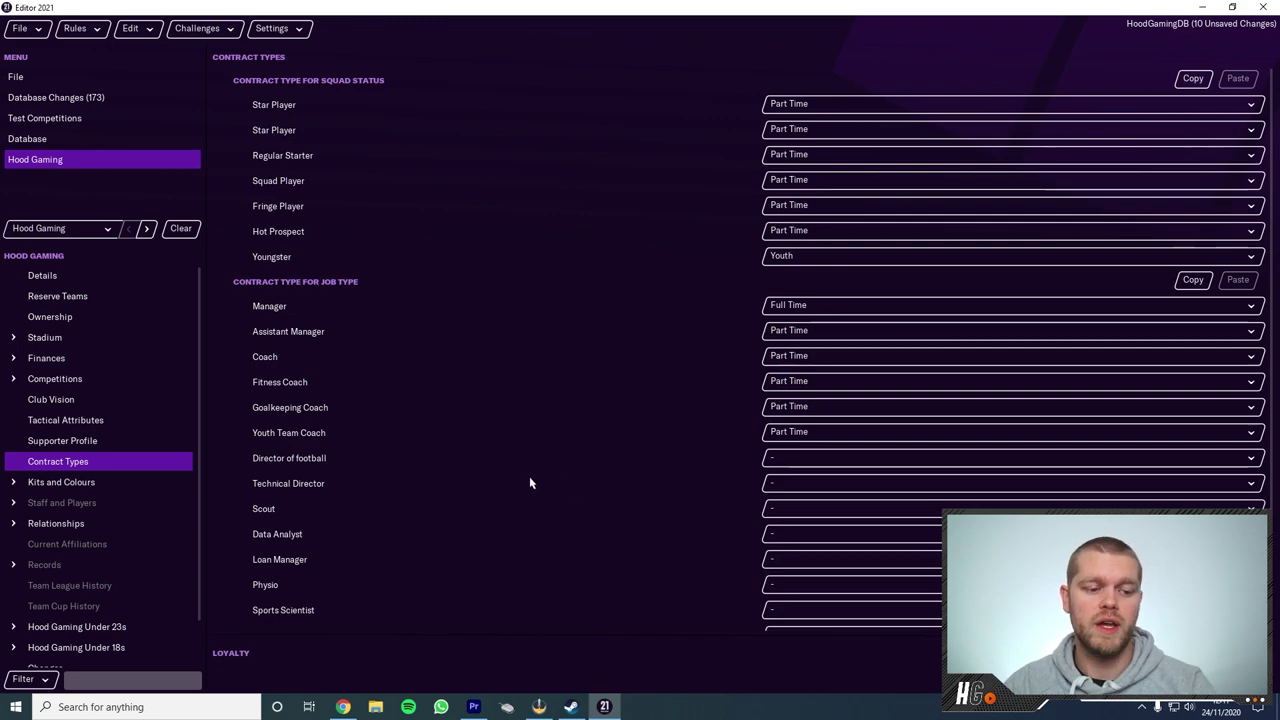
- Review the kit and logo picture paths and the home kit, browsing the available shirt styles
scroll(79, 483, "down", 1)
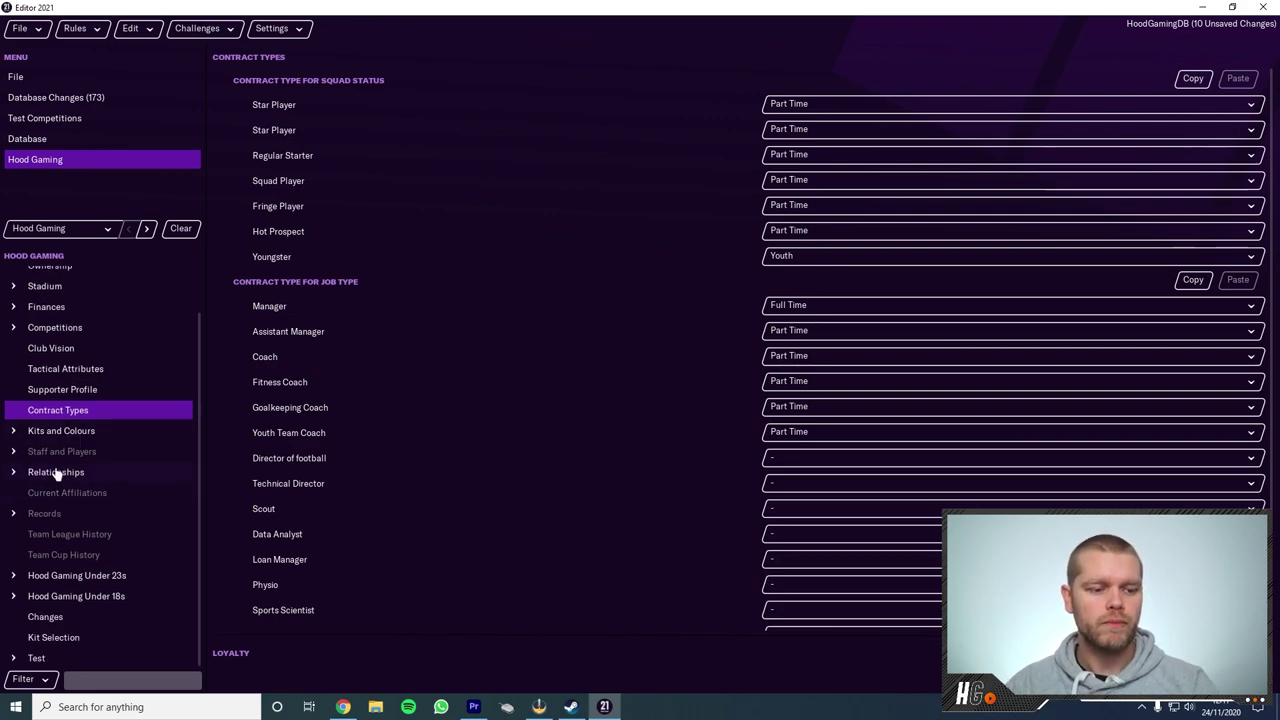
left_click(14, 436)
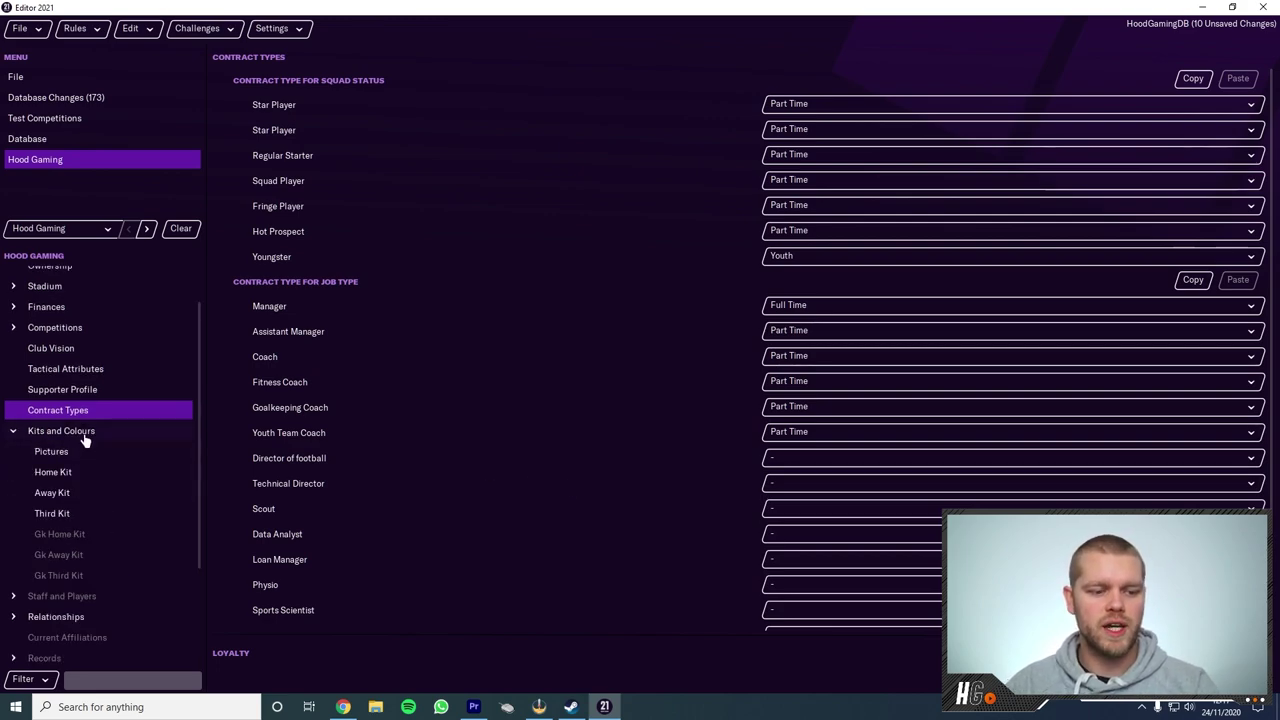
left_click(72, 455)
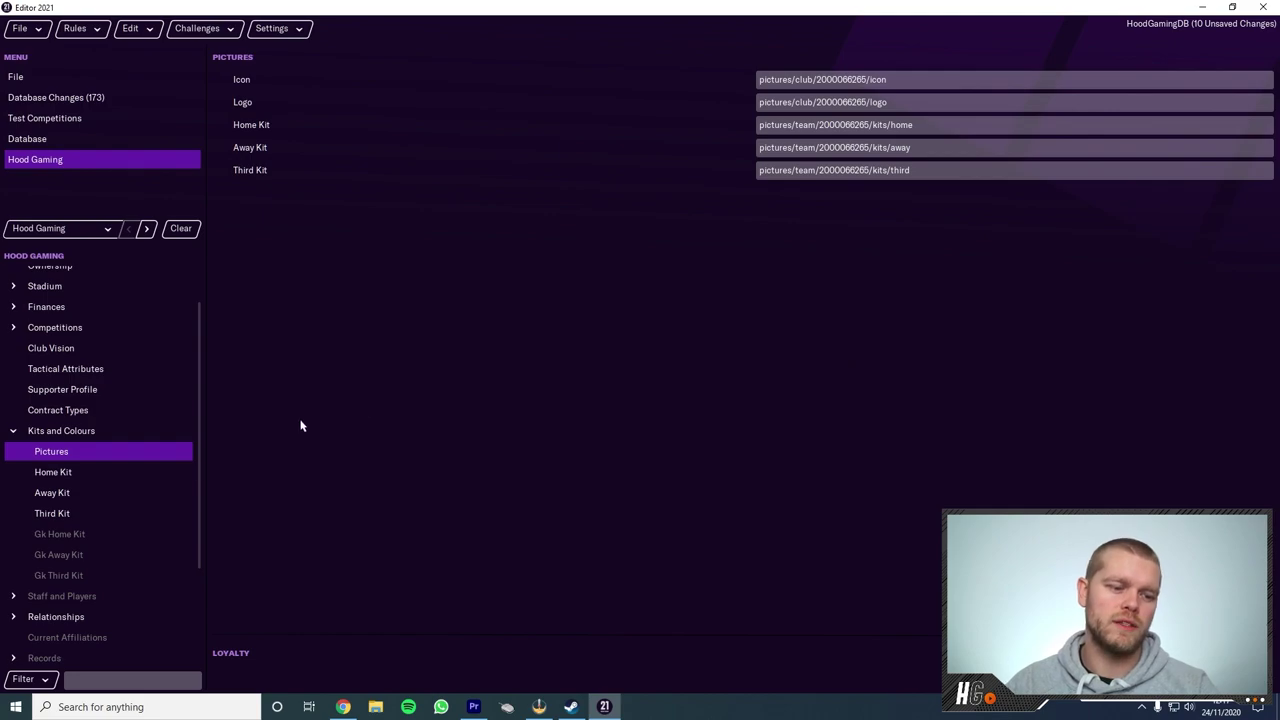
left_click(127, 475)
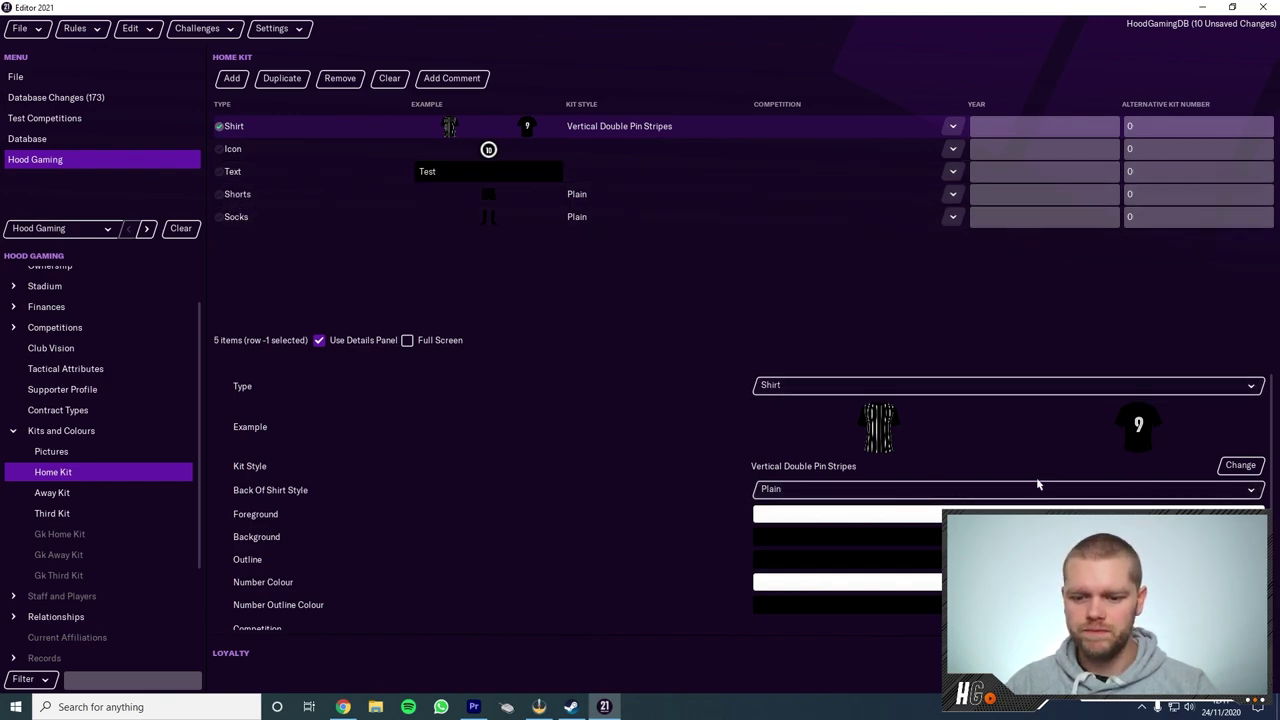
left_click(1245, 466)
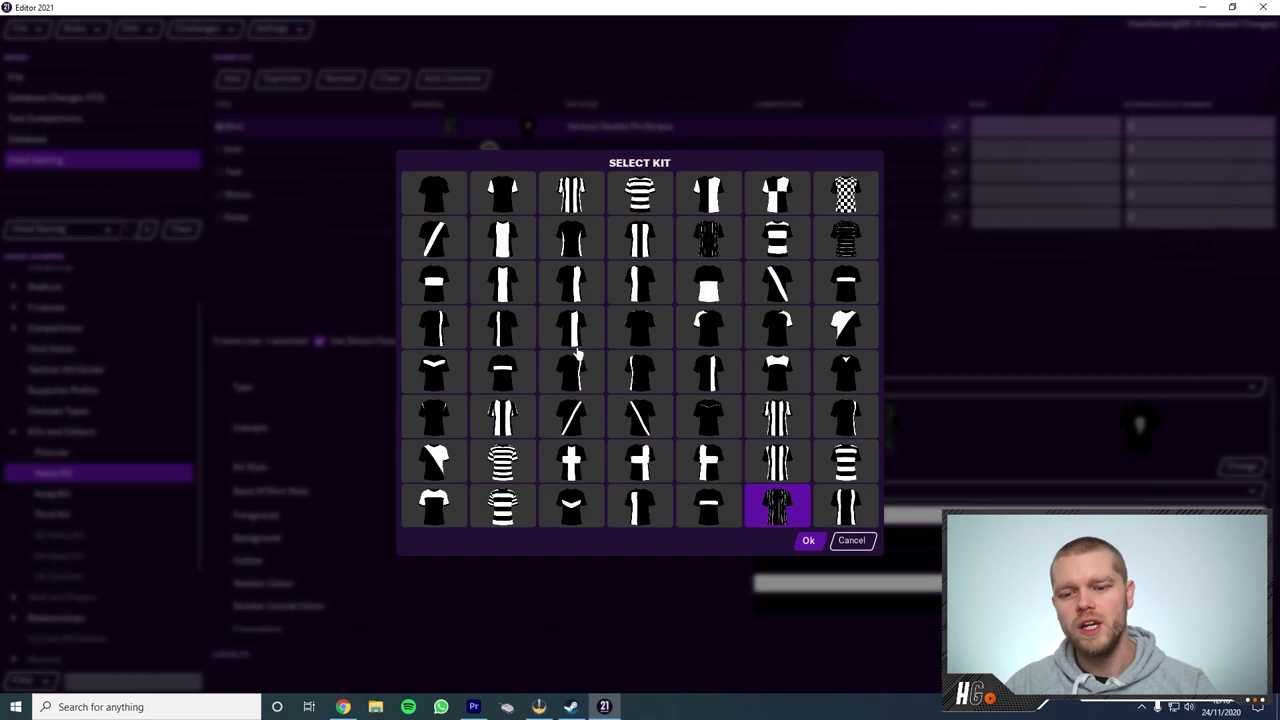
left_click(858, 541)
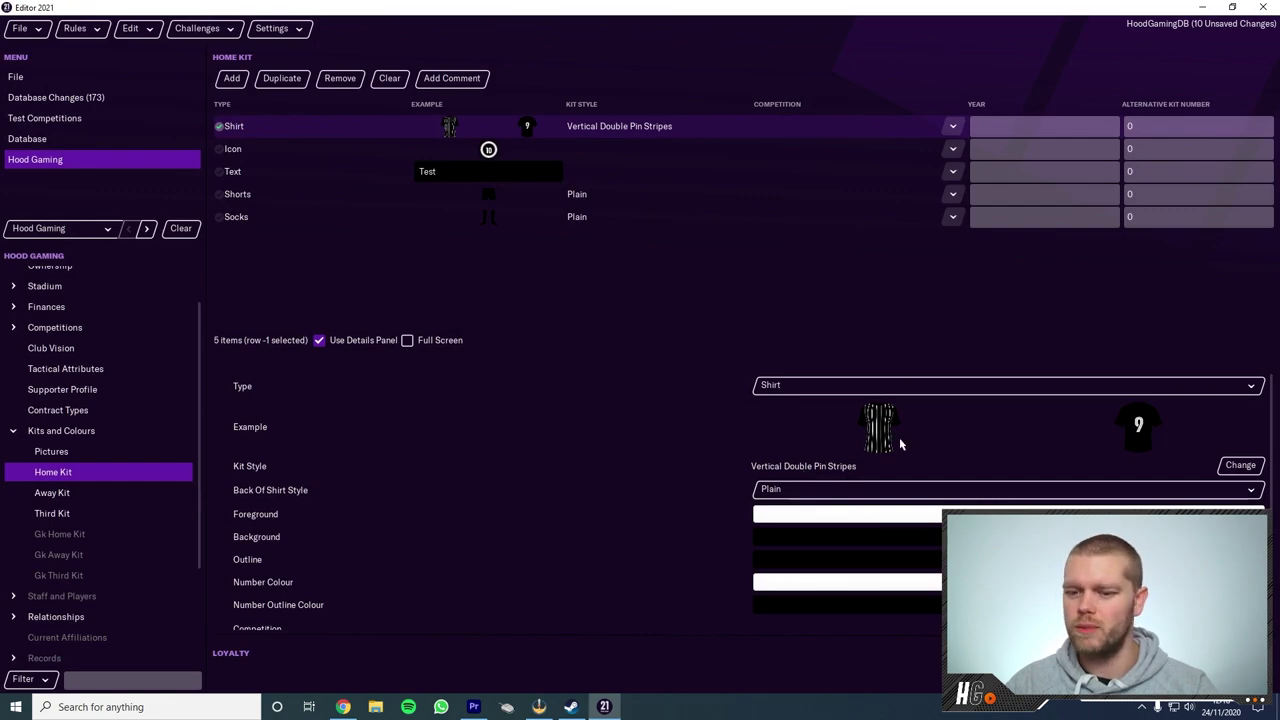
- Try the Same As Front back style on the home shirt and return it to Plain
left_click(900, 490)
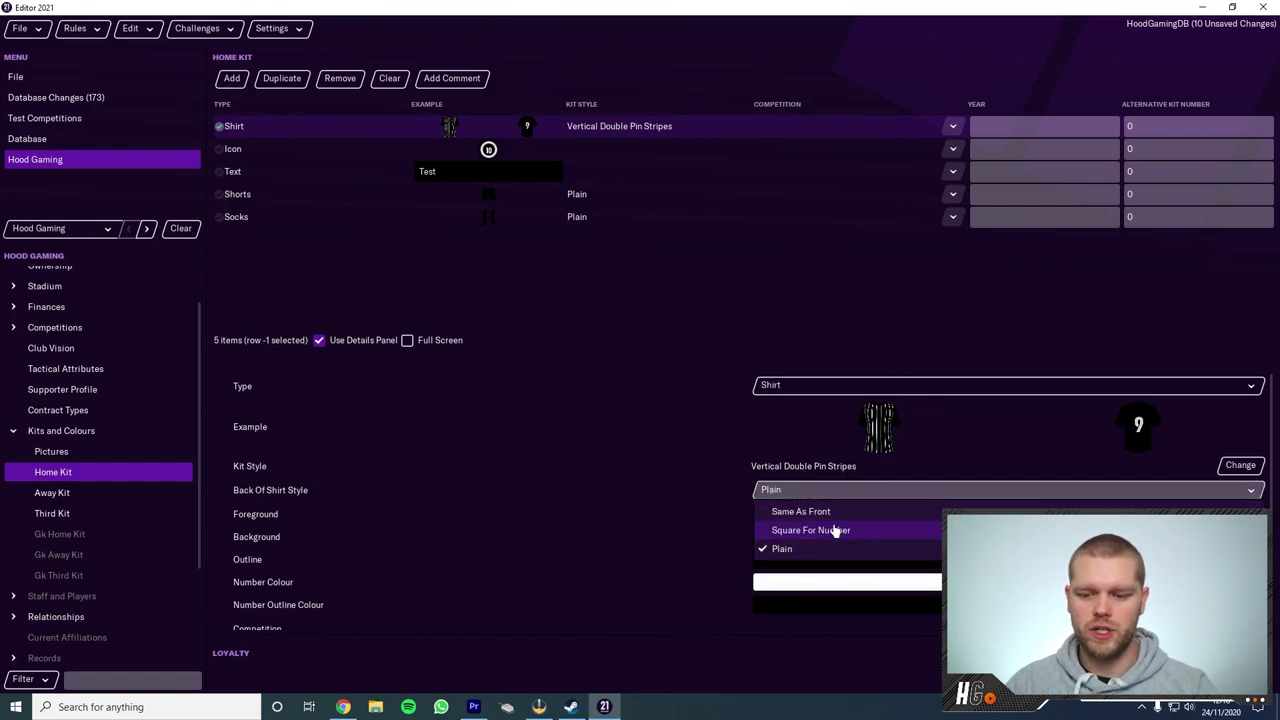
left_click(800, 514)
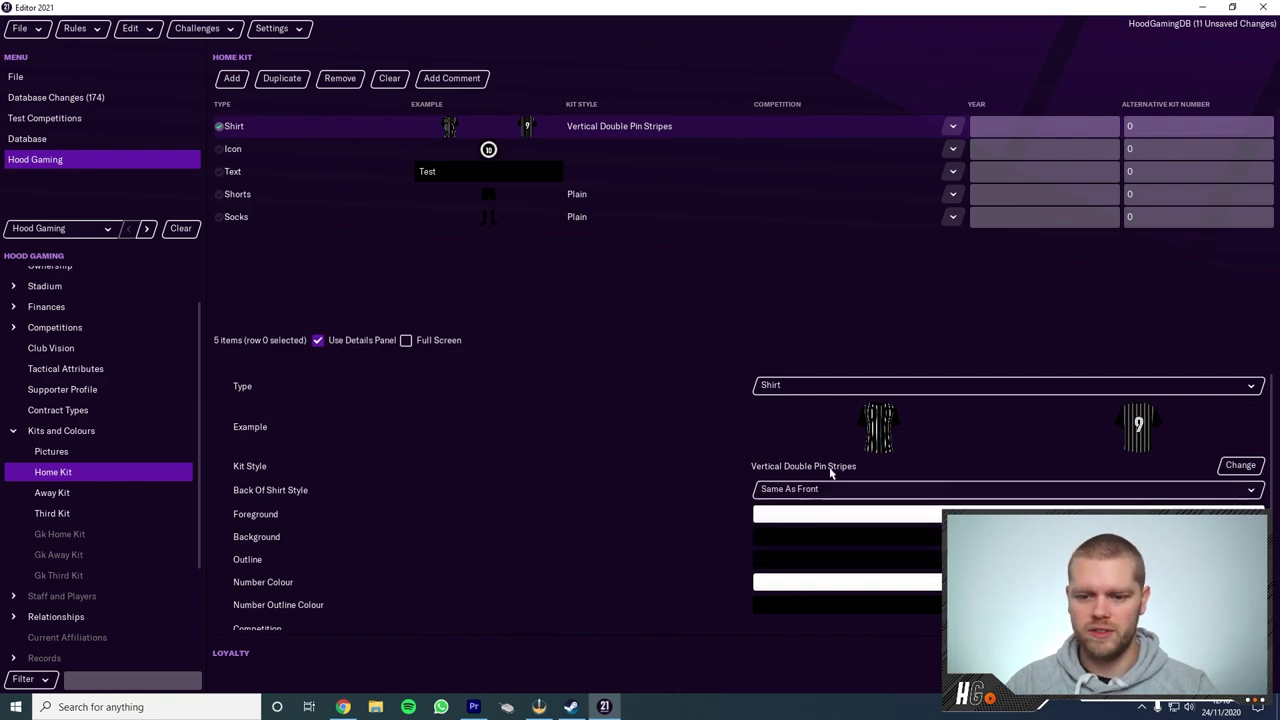
left_click(890, 490)
left_click(785, 549)
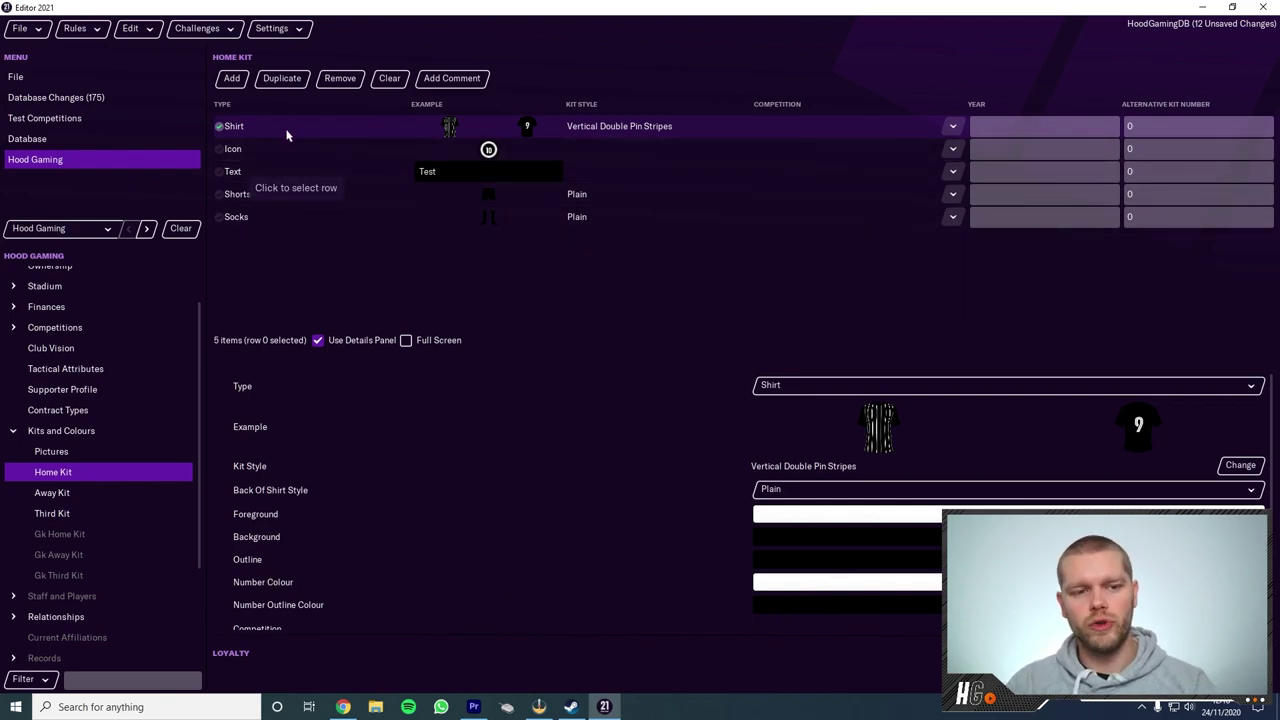
- Examine the home kit's shorts, socks, text and icon entries, including the available shorts and socks styles
left_click(305, 203)
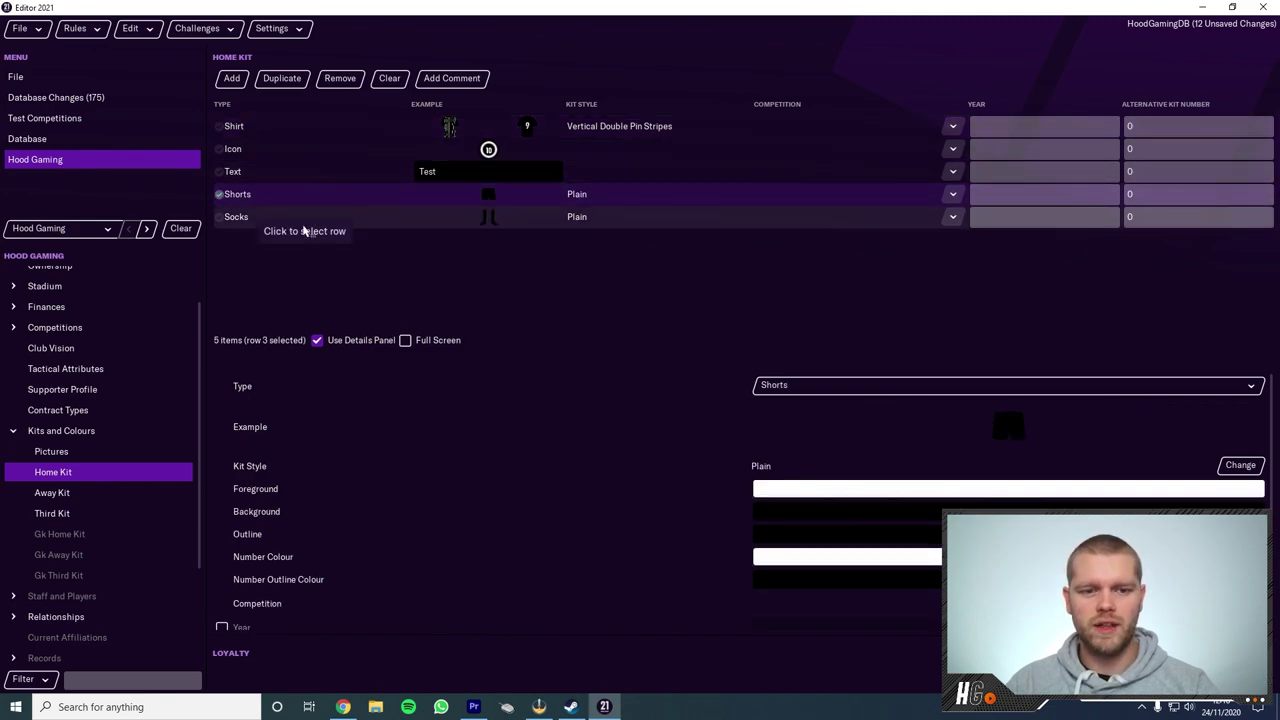
left_click(1240, 465)
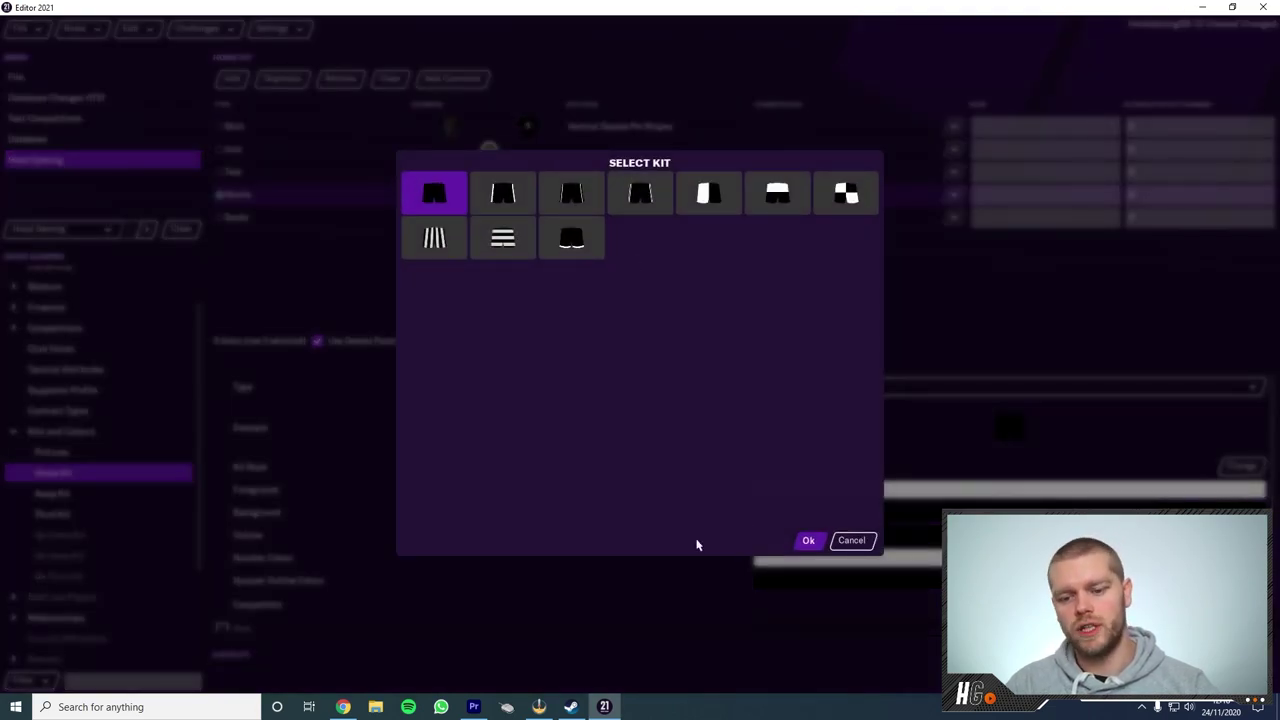
left_click(858, 538)
left_click(303, 217)
left_click(1245, 464)
left_click(852, 540)
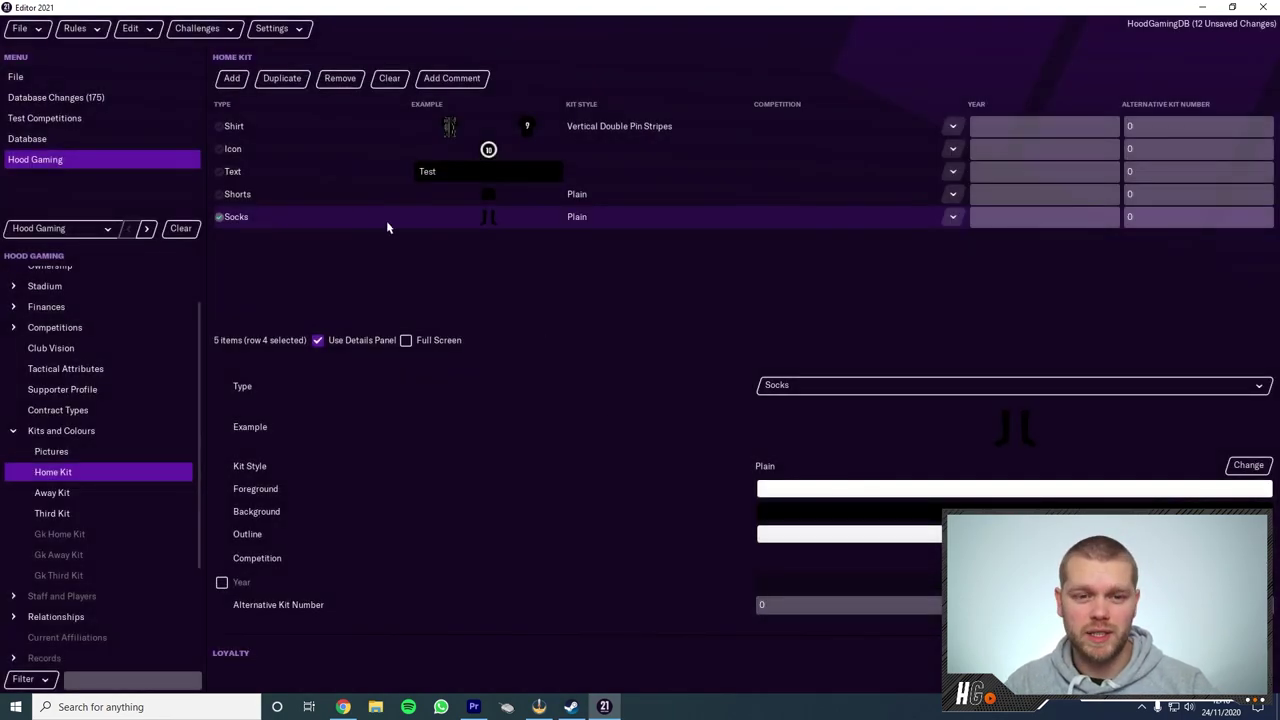
left_click(314, 171)
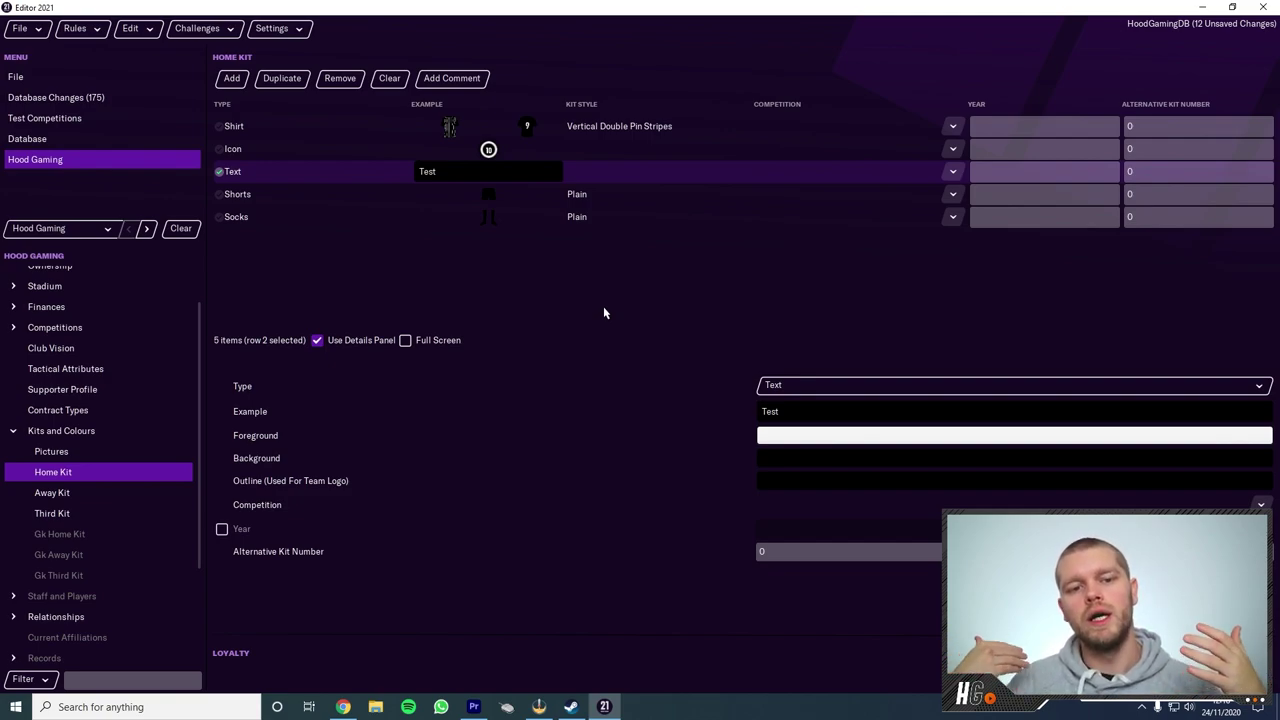
left_click(357, 154)
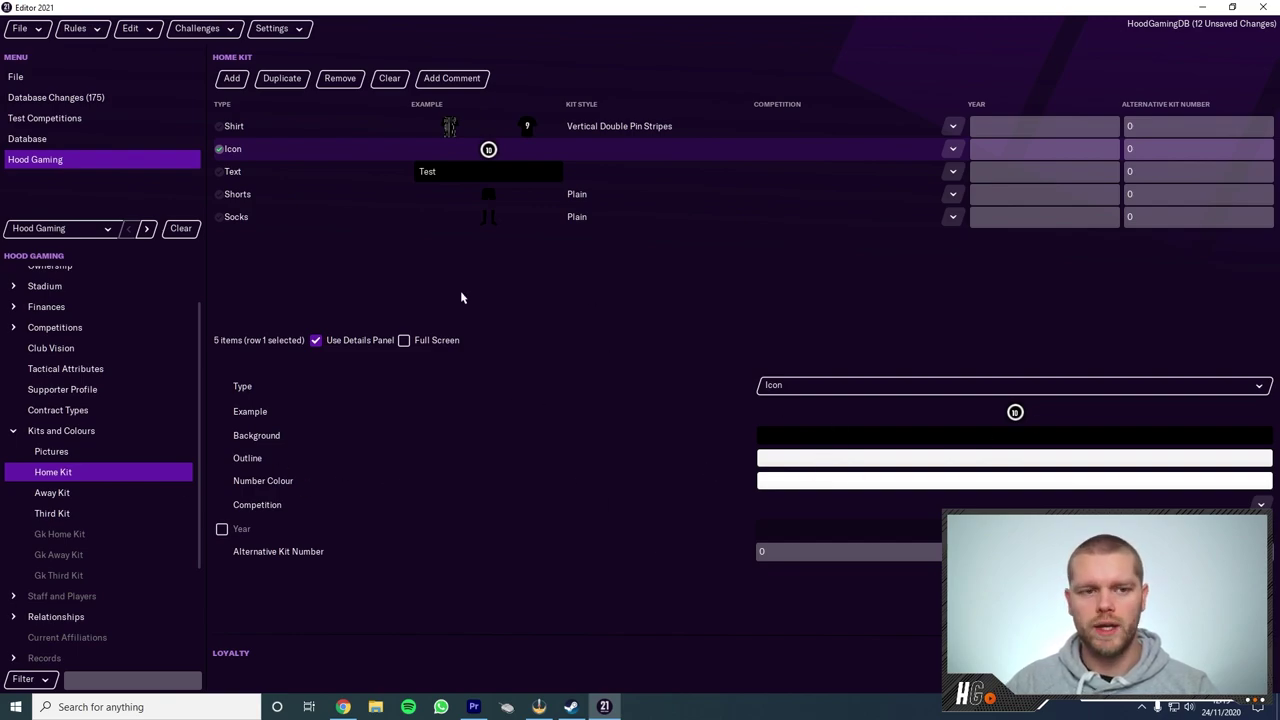
- Look over the away kit and third kit designs
left_click(90, 498)
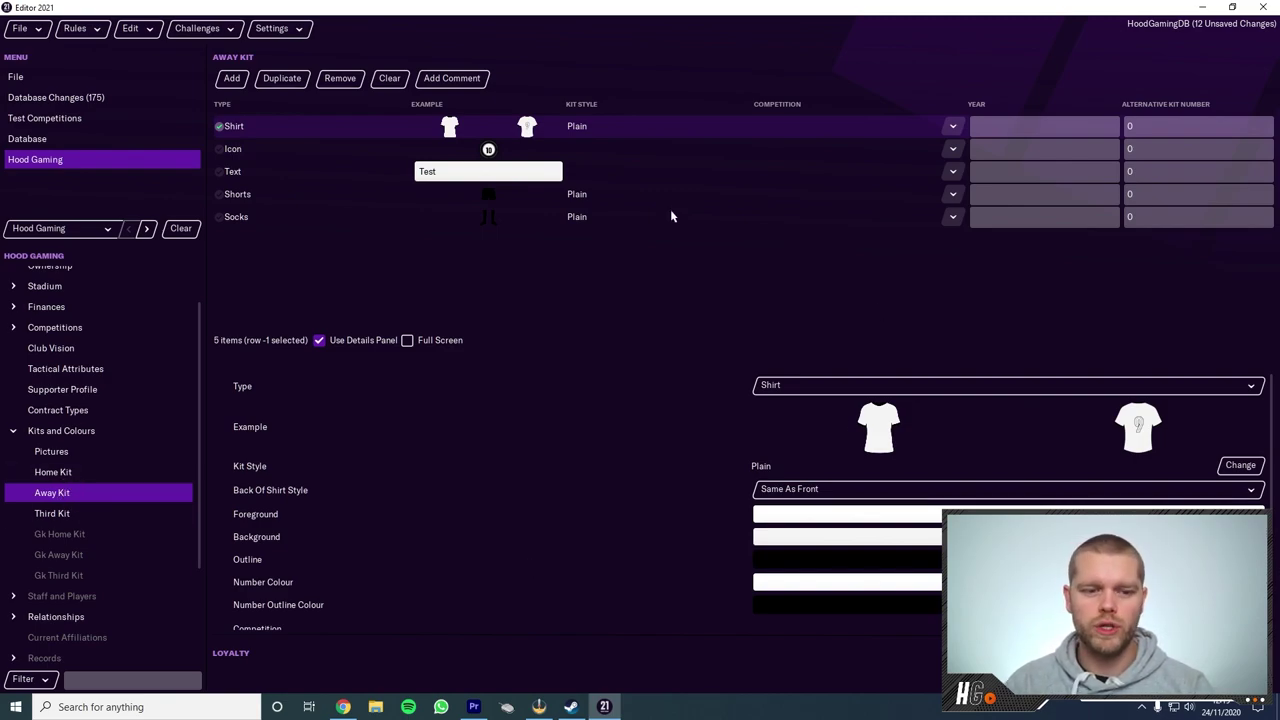
left_click(155, 518)
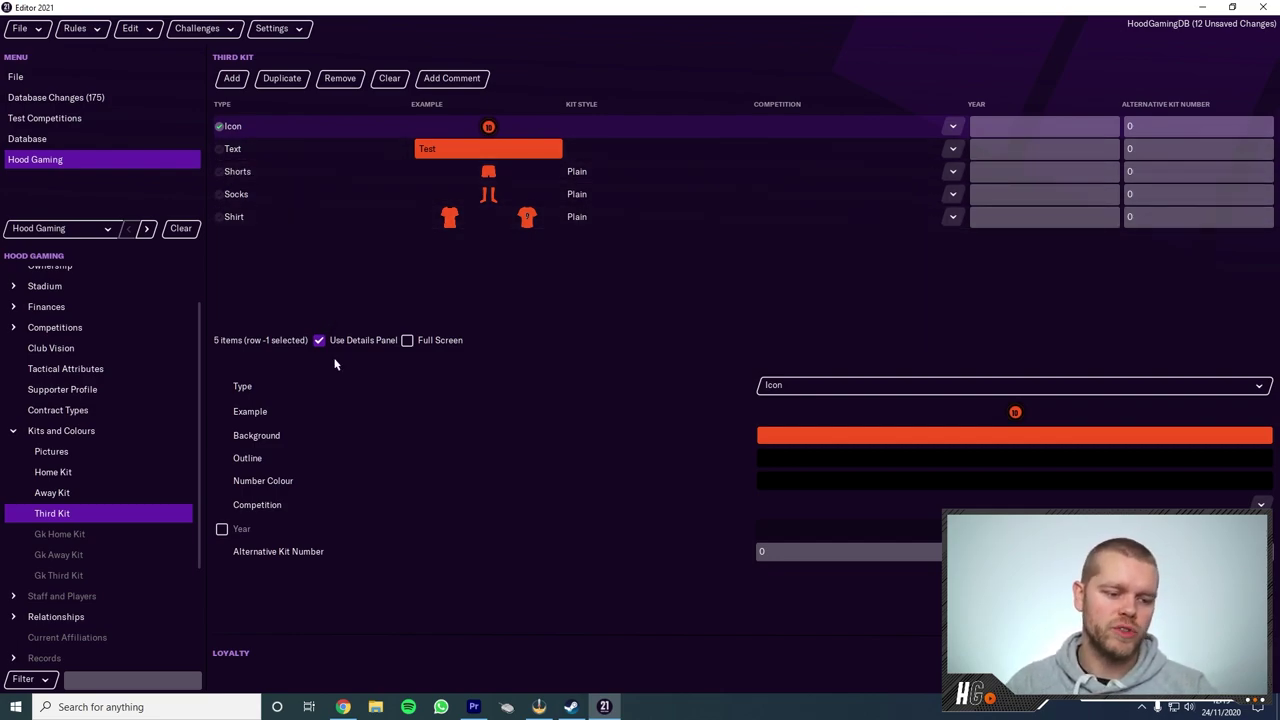
left_click(14, 431)
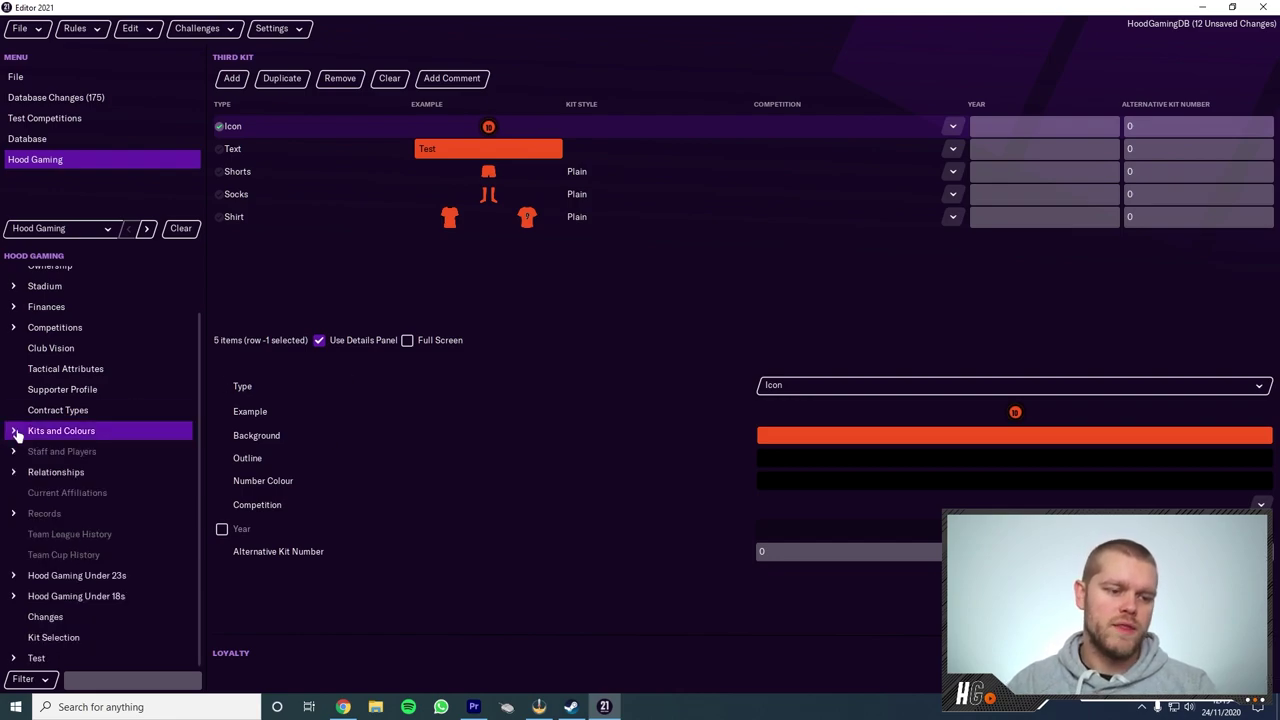
- Add Zinedine Zidane to the coaches in the club's coaching staff using a name search, and select his entry
left_click(95, 452)
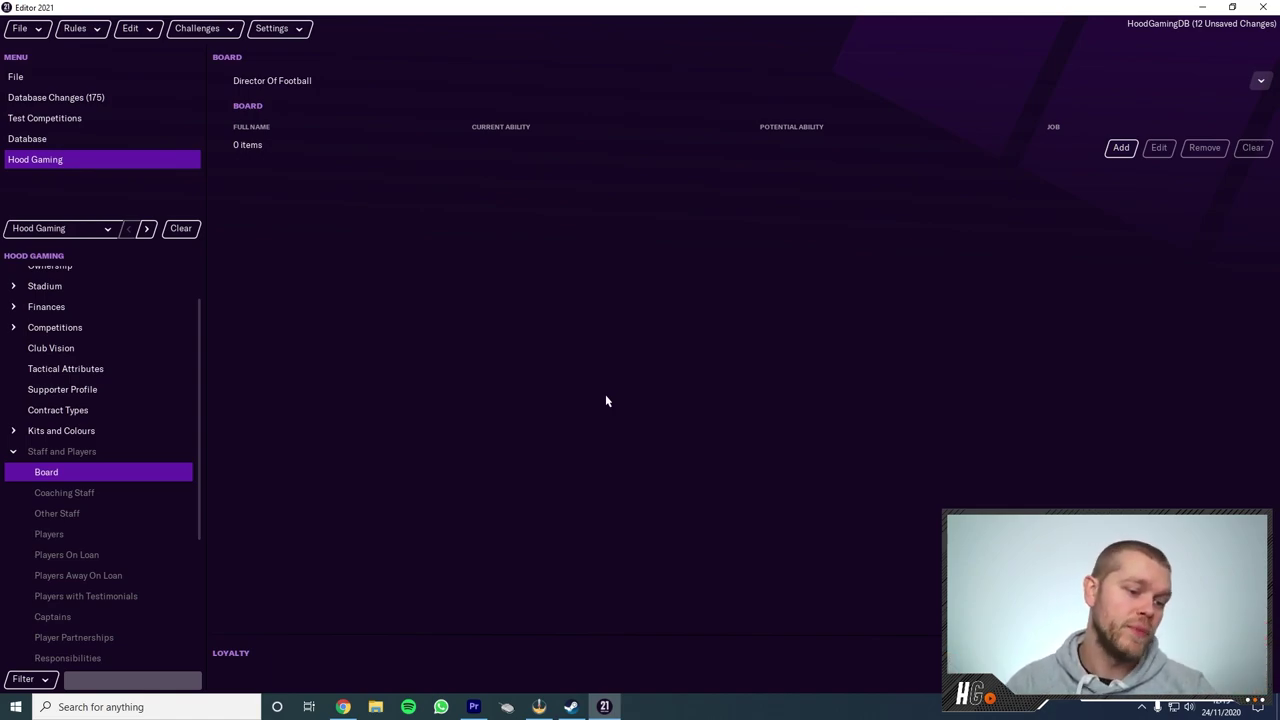
left_click(120, 494)
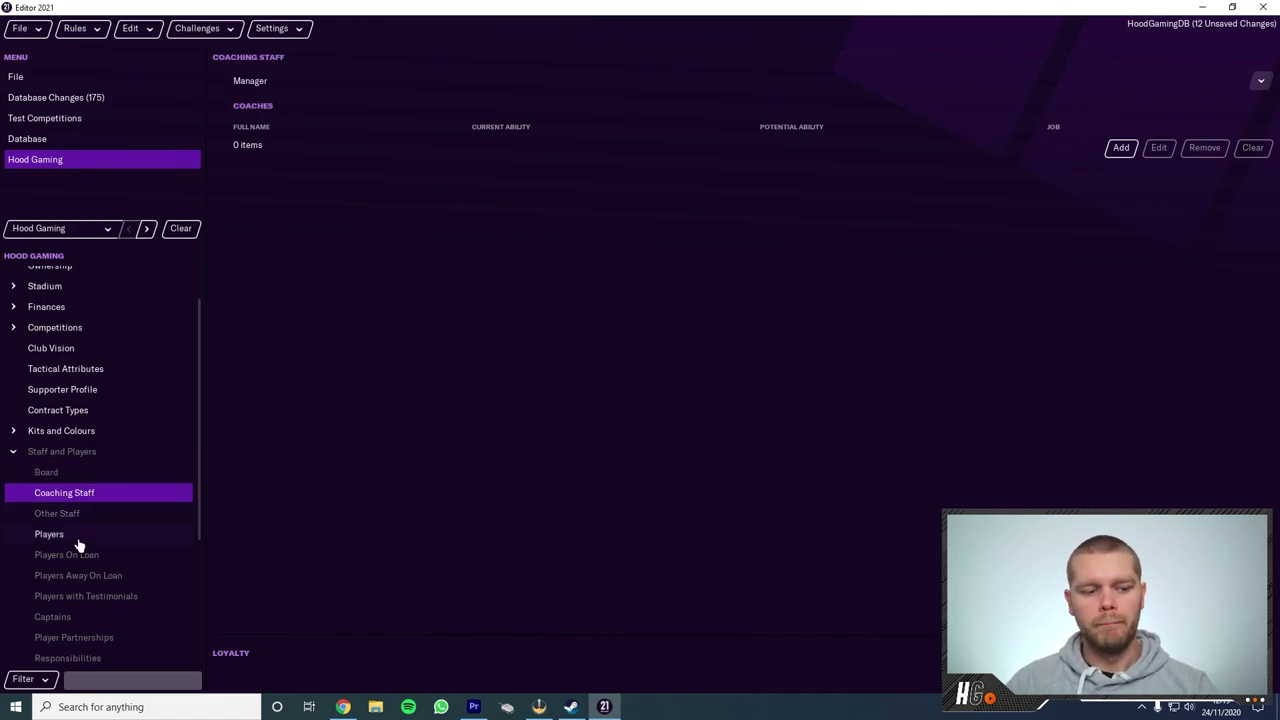
left_click(1122, 148)
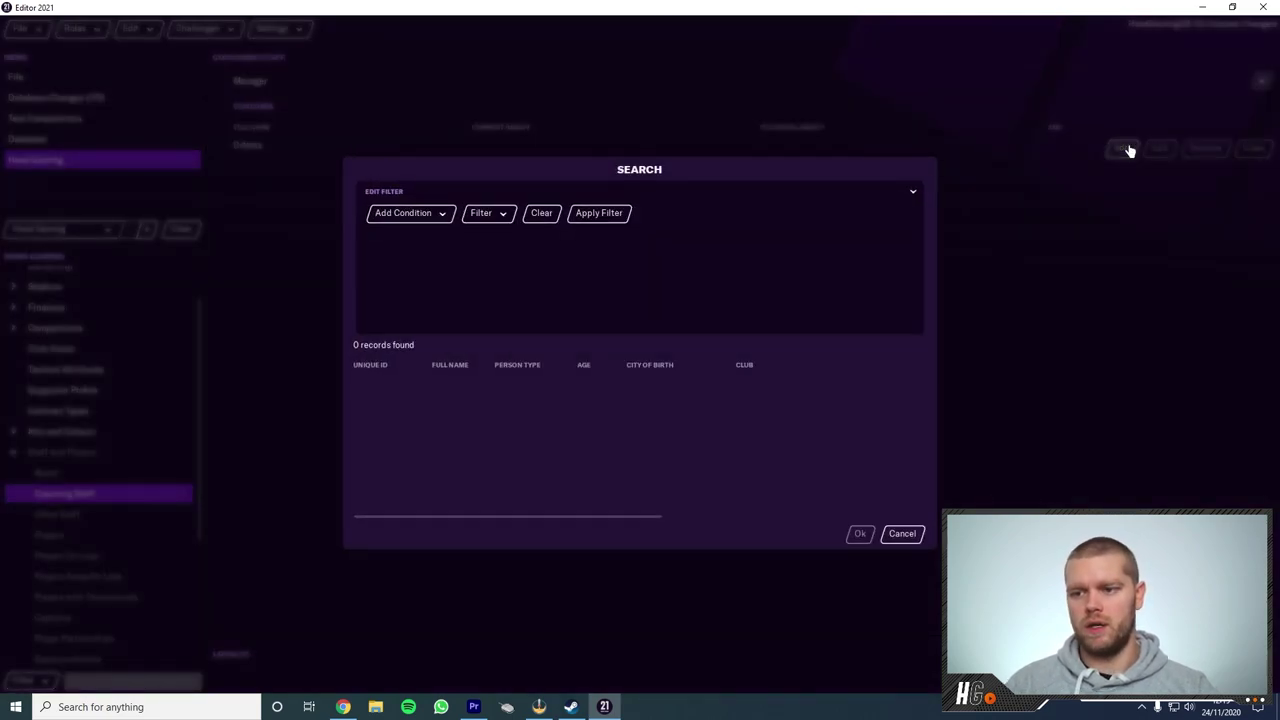
left_click(415, 214)
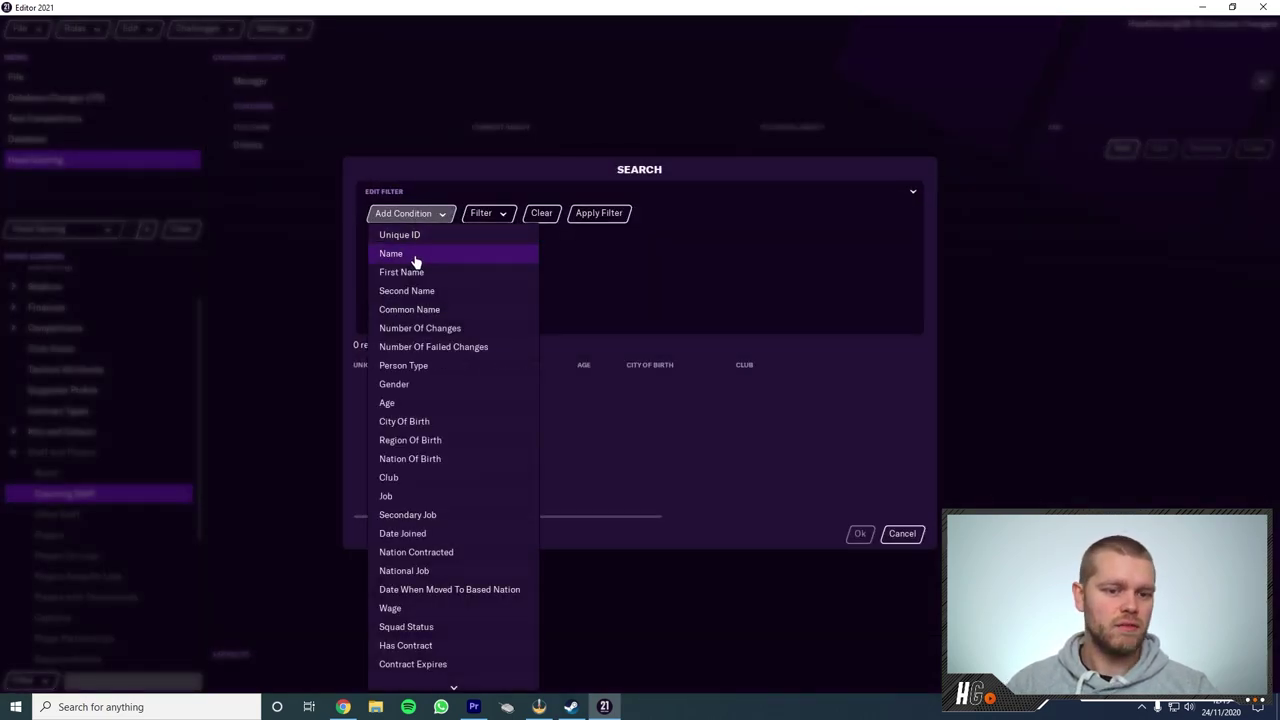
left_click(414, 252)
left_click(740, 236)
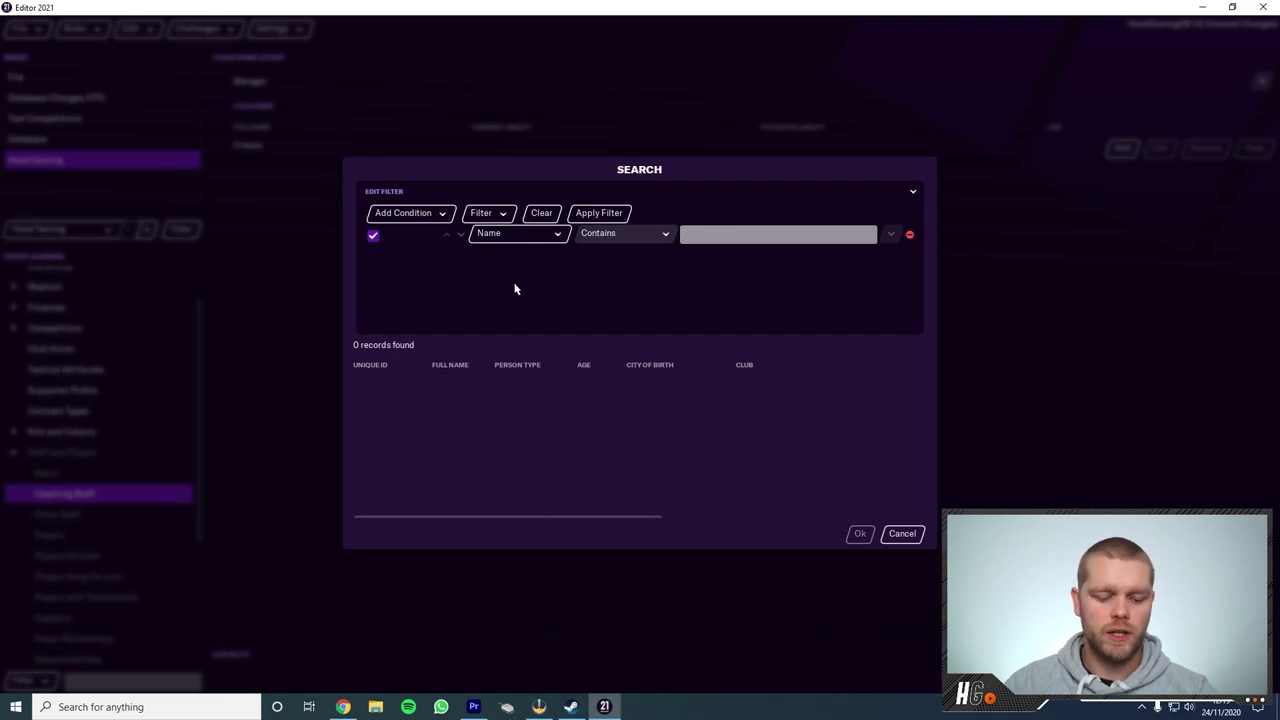
type("Zida")
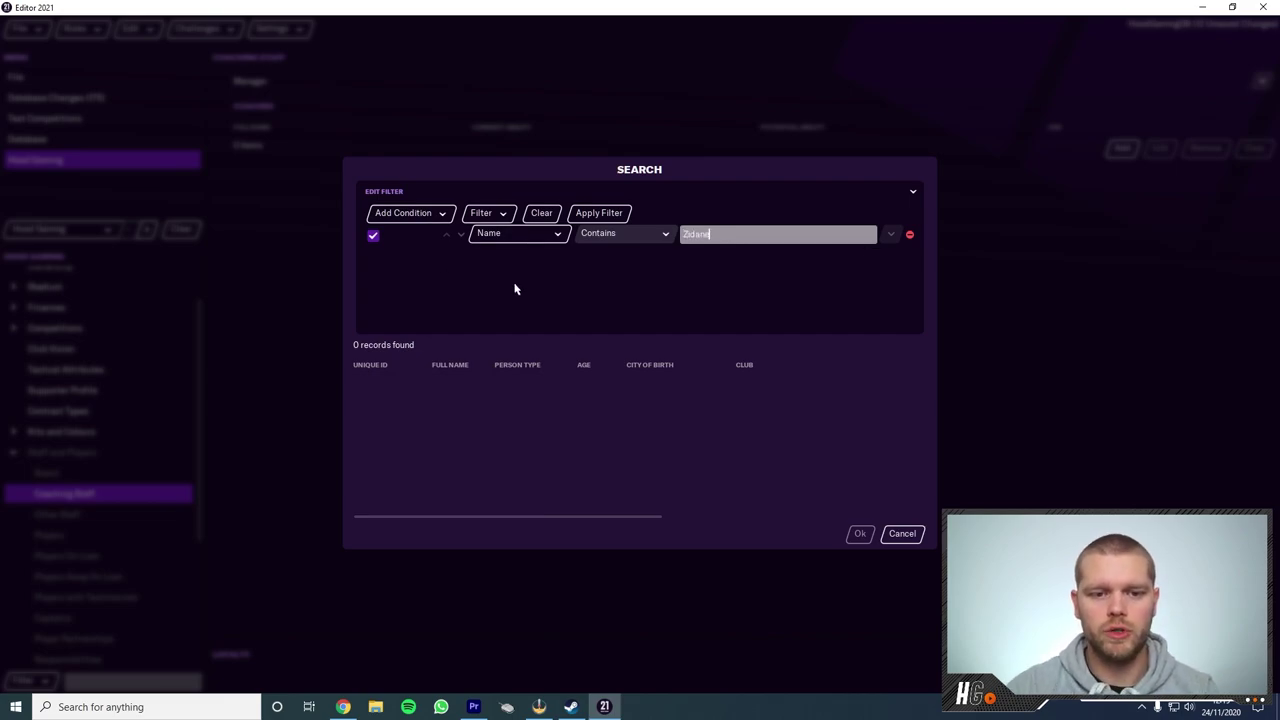
type("ne")
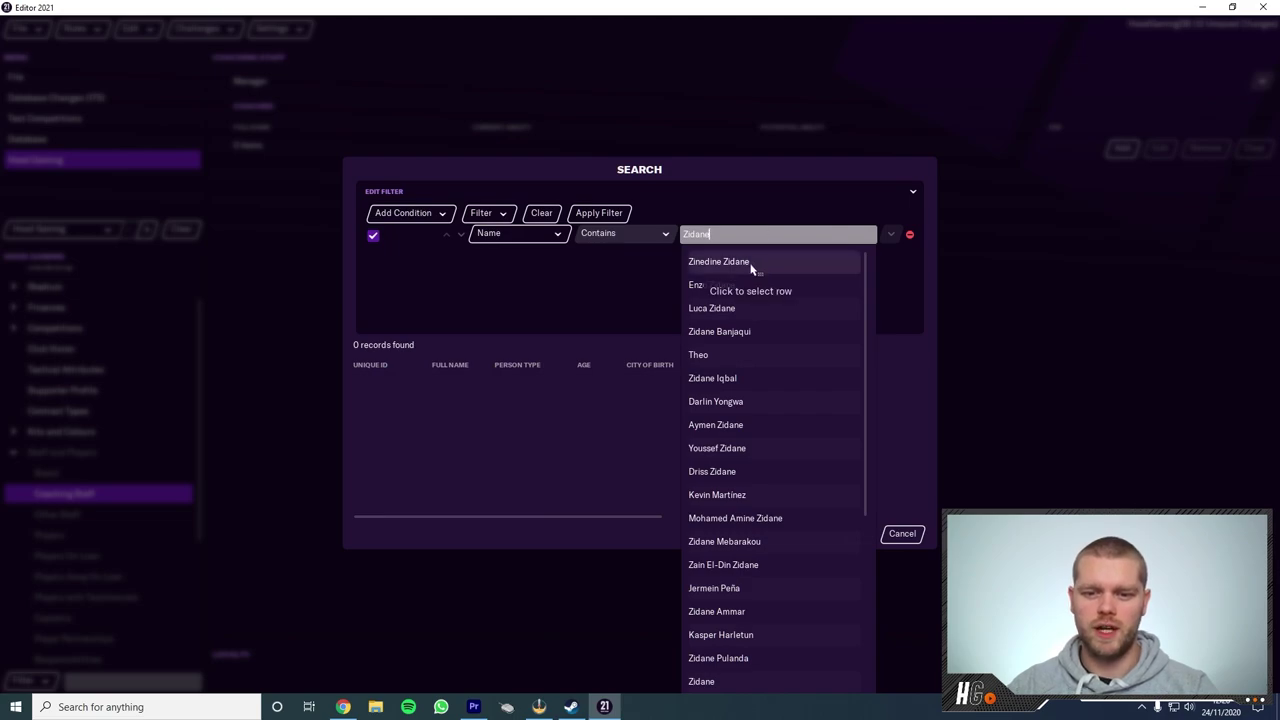
left_click(750, 263)
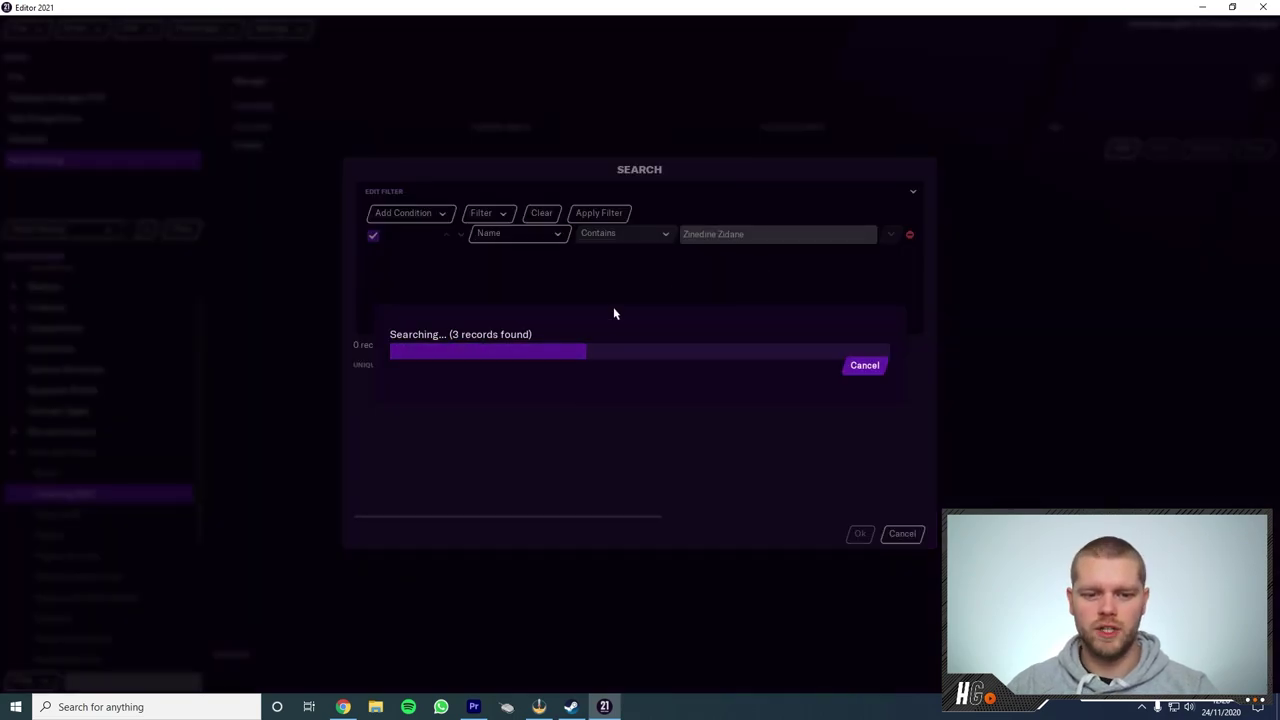
left_click(415, 385)
left_click(862, 534)
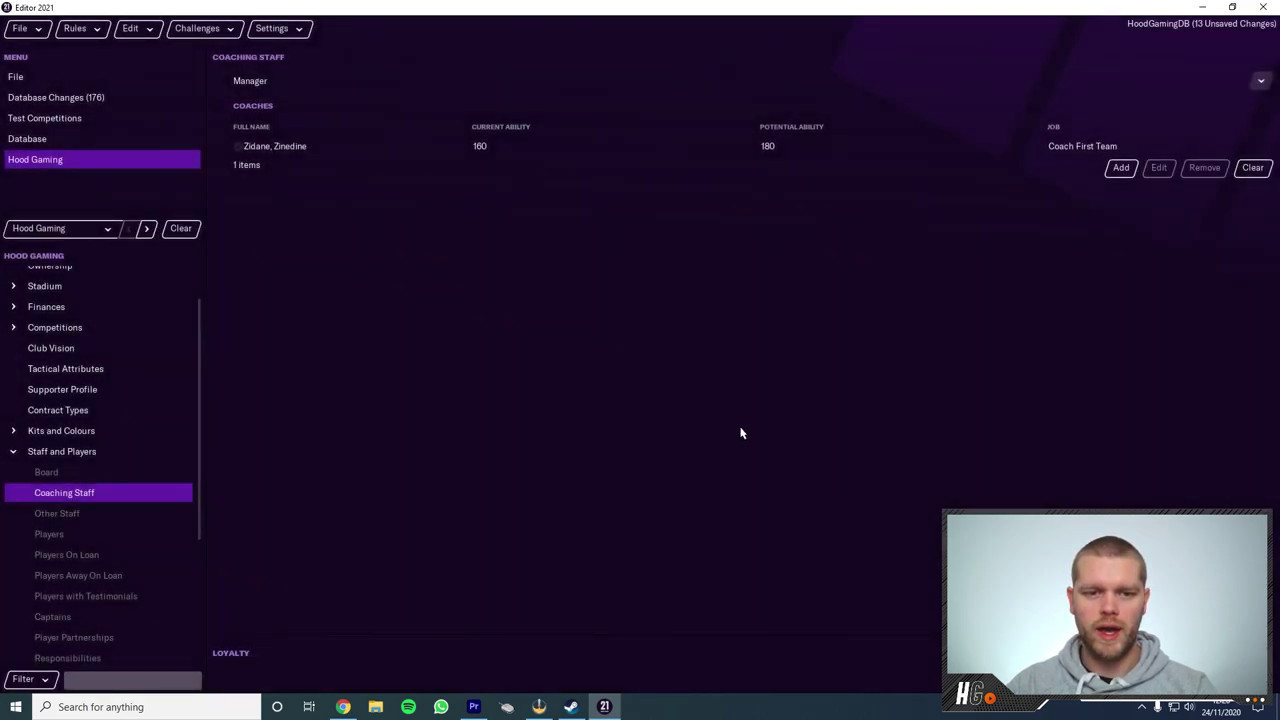
left_click(1077, 149)
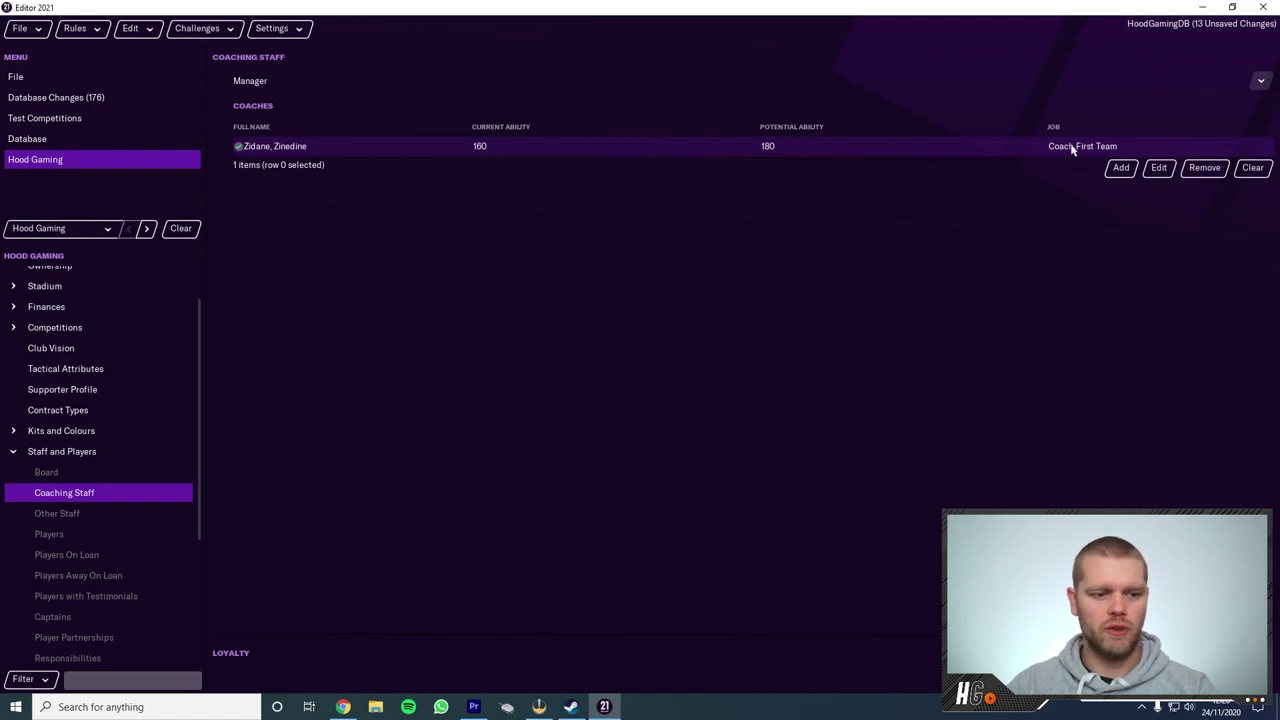
- Open Zinedine Zidane's record from the coaching staff, return to Hood Gaming, and remove him from the coaches
double_click(1072, 148)
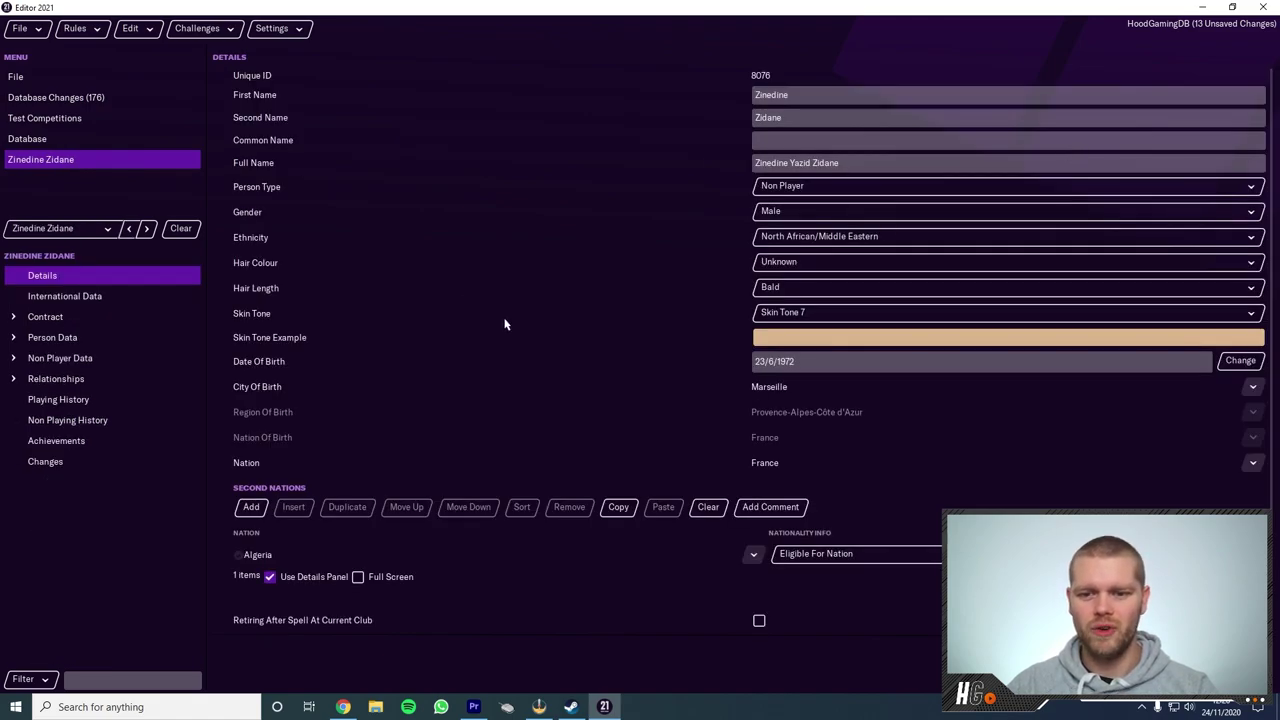
left_click(129, 228)
left_click(976, 147)
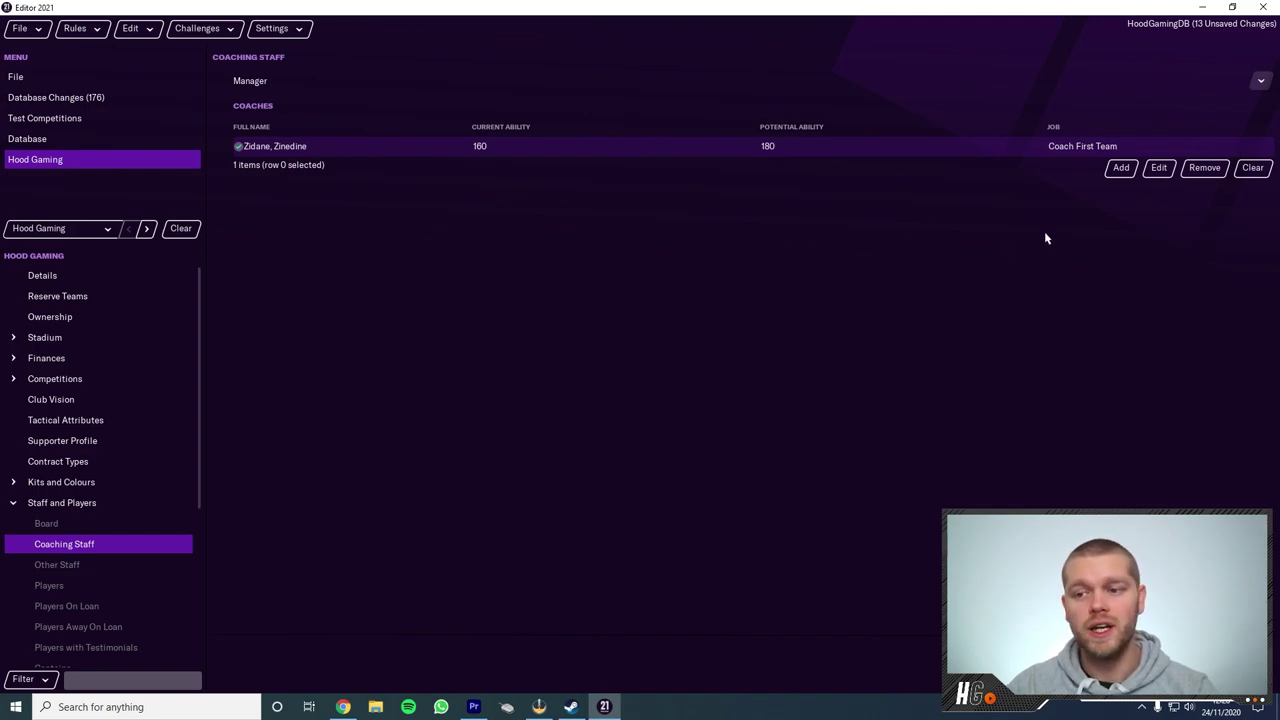
left_click(1203, 170)
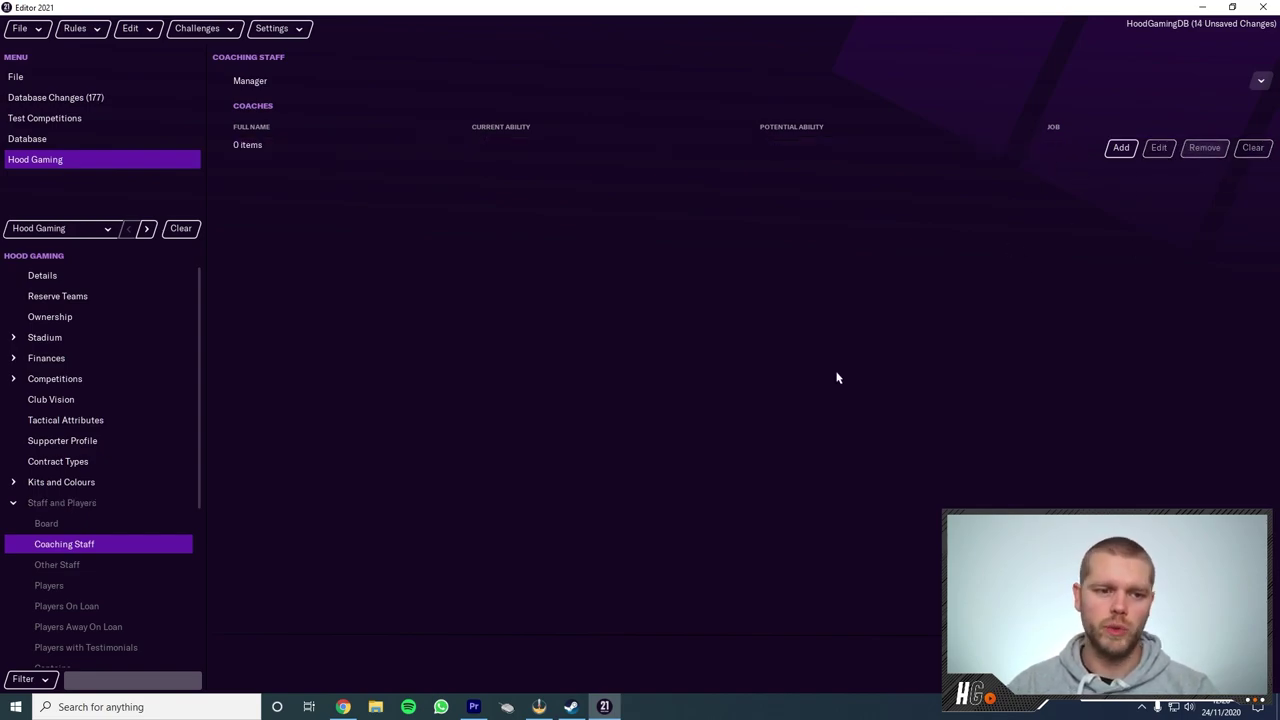
- Look over Hood Gaming's other staff, covering the scouting and medical teams, and its players list
left_click(62, 565)
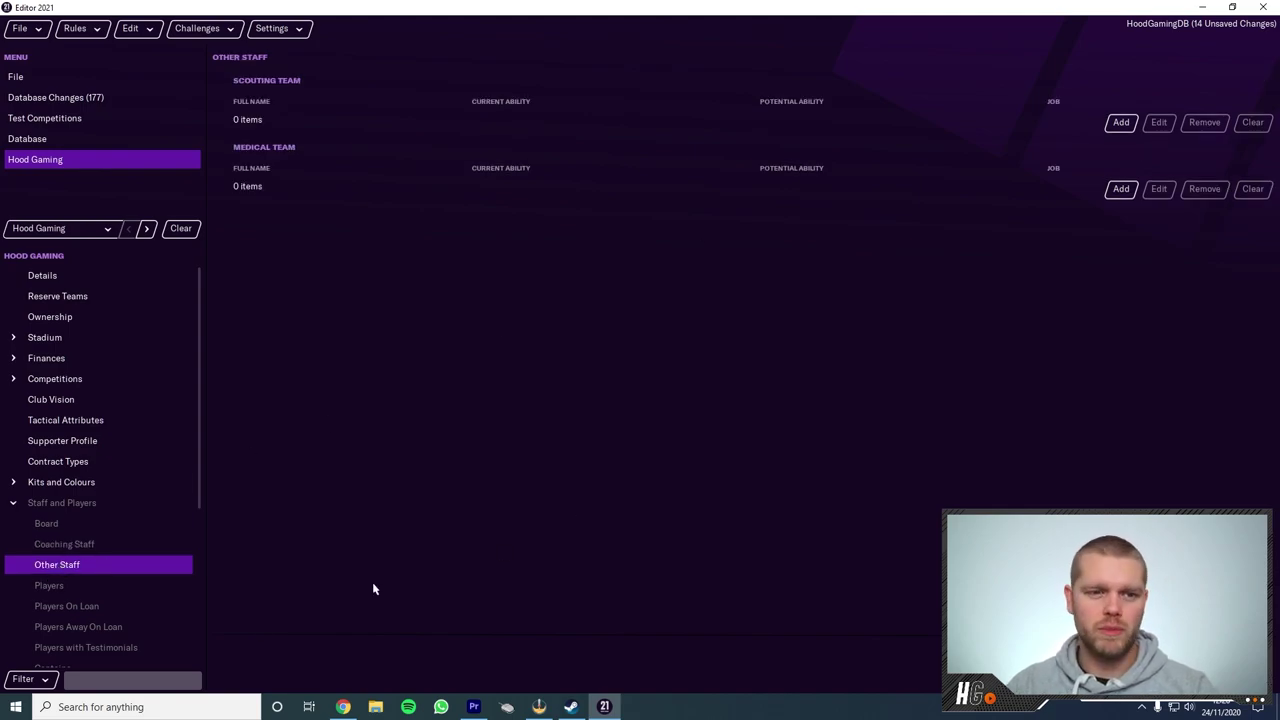
scroll(60, 590, "down", 4)
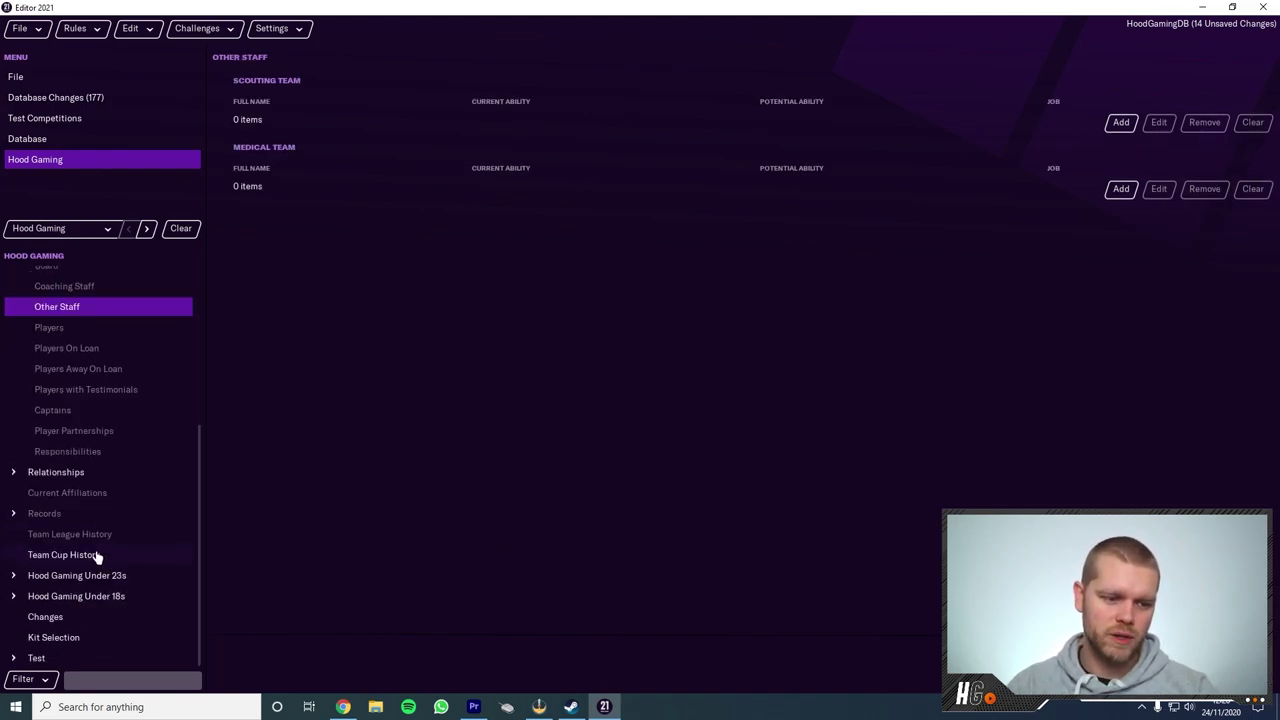
left_click(55, 329)
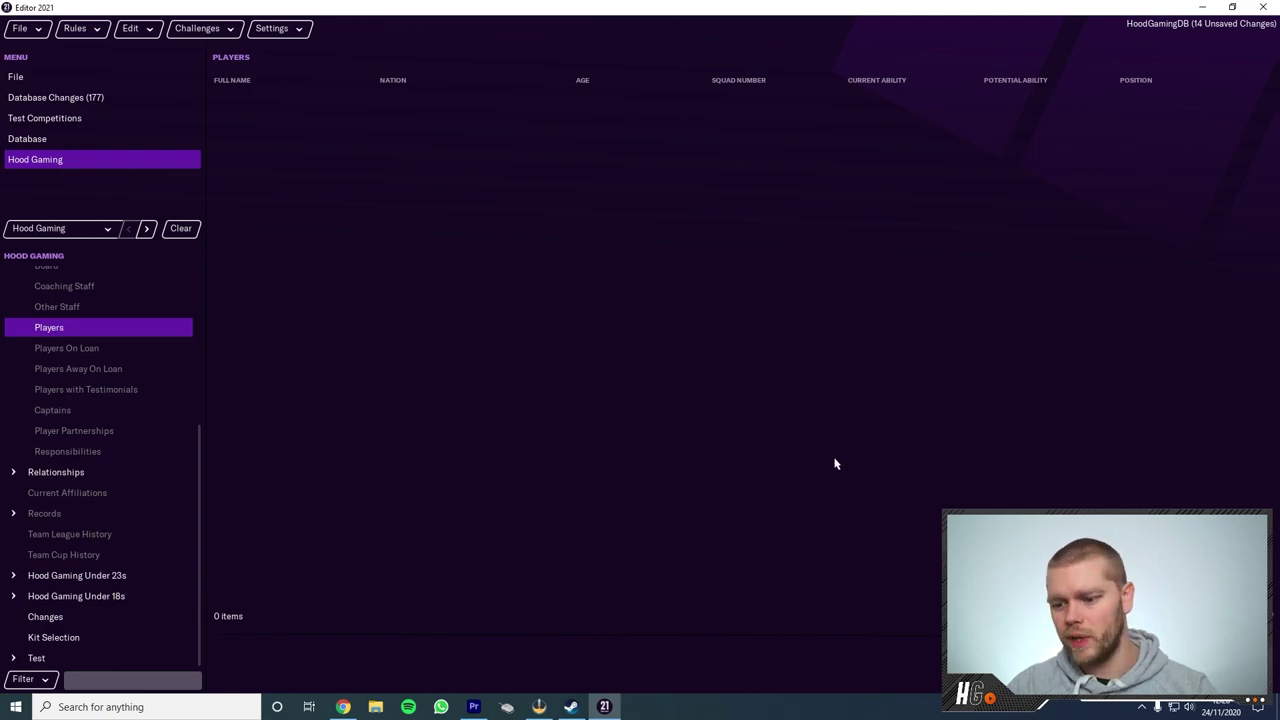
key("ctrl+f")
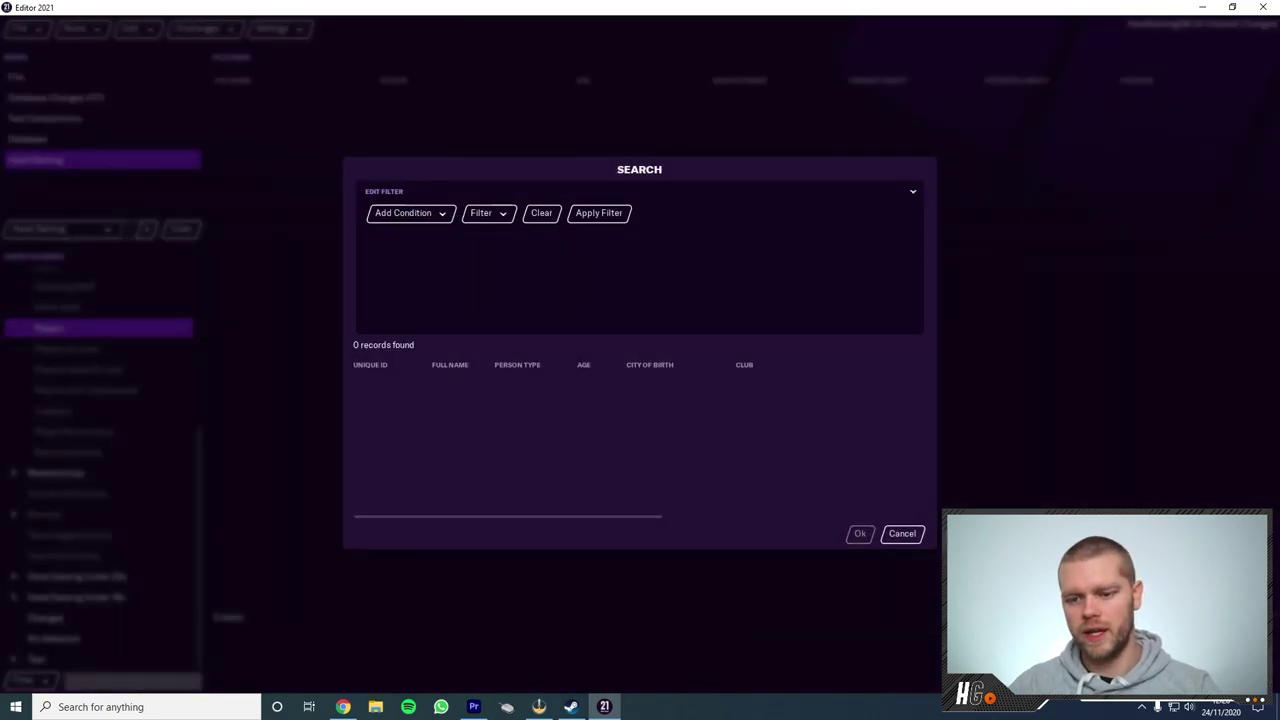
left_click(412, 214)
left_click(431, 256)
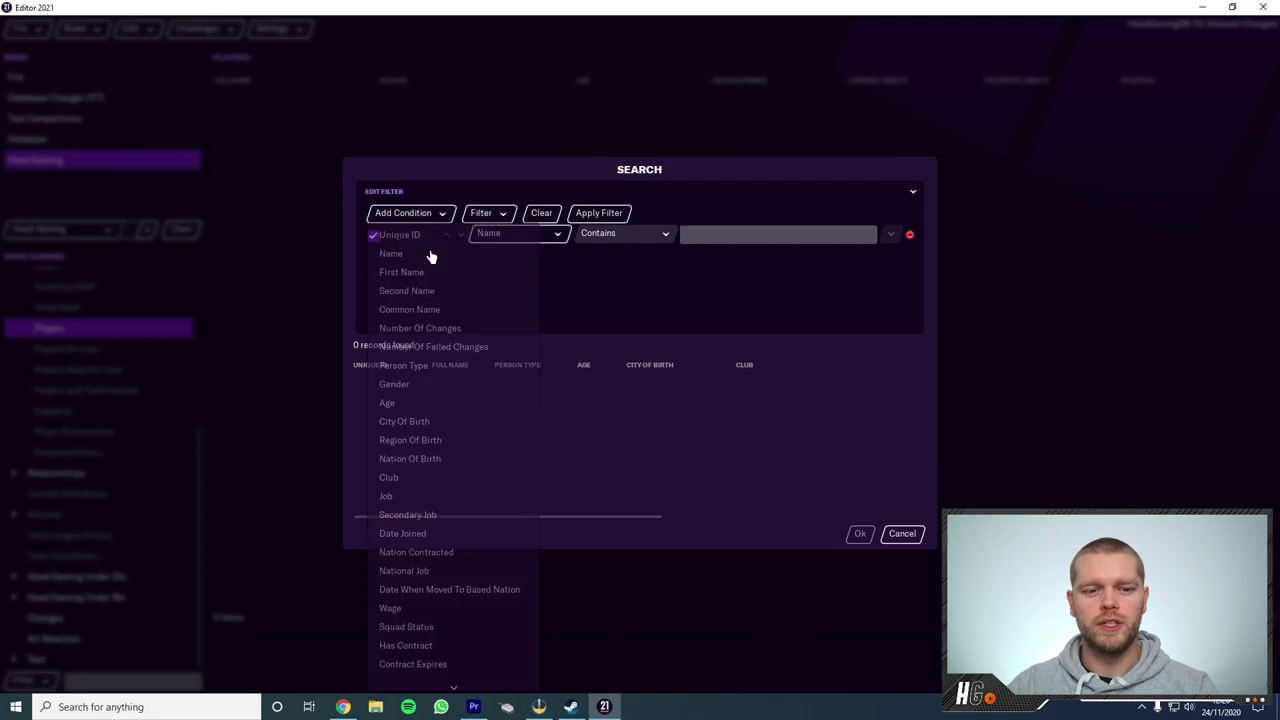
left_click(746, 236)
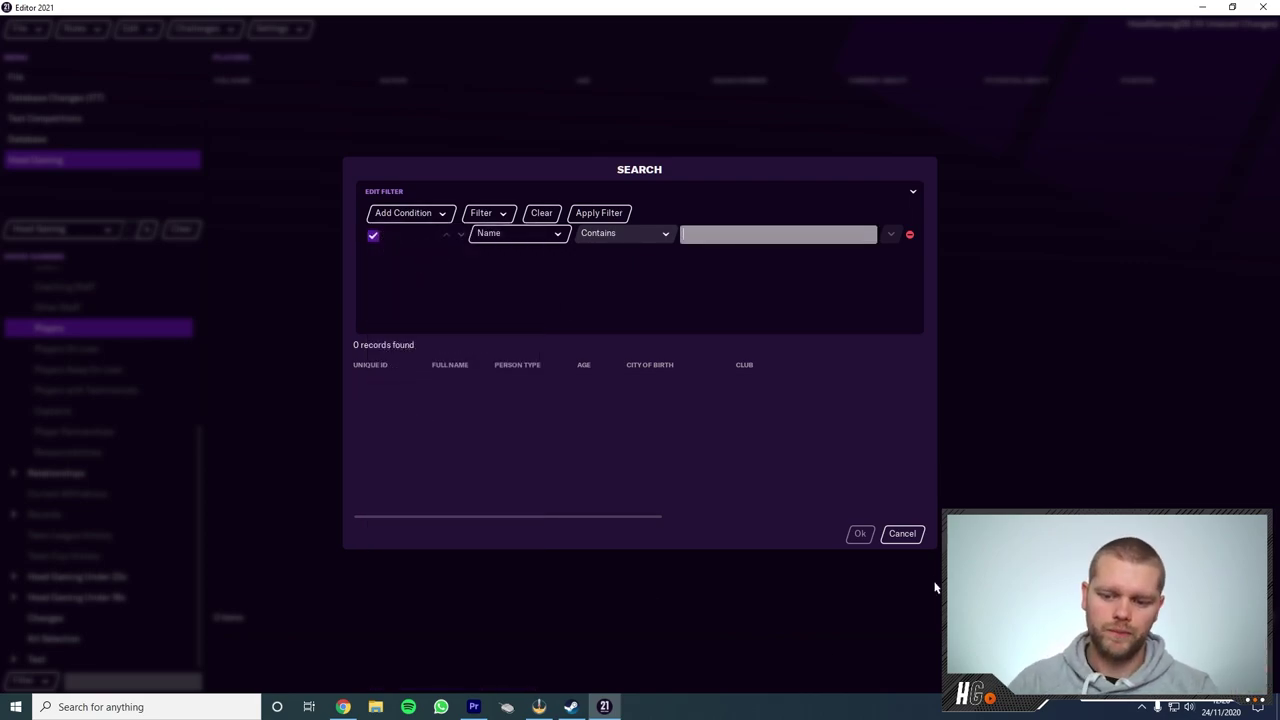
left_click(905, 536)
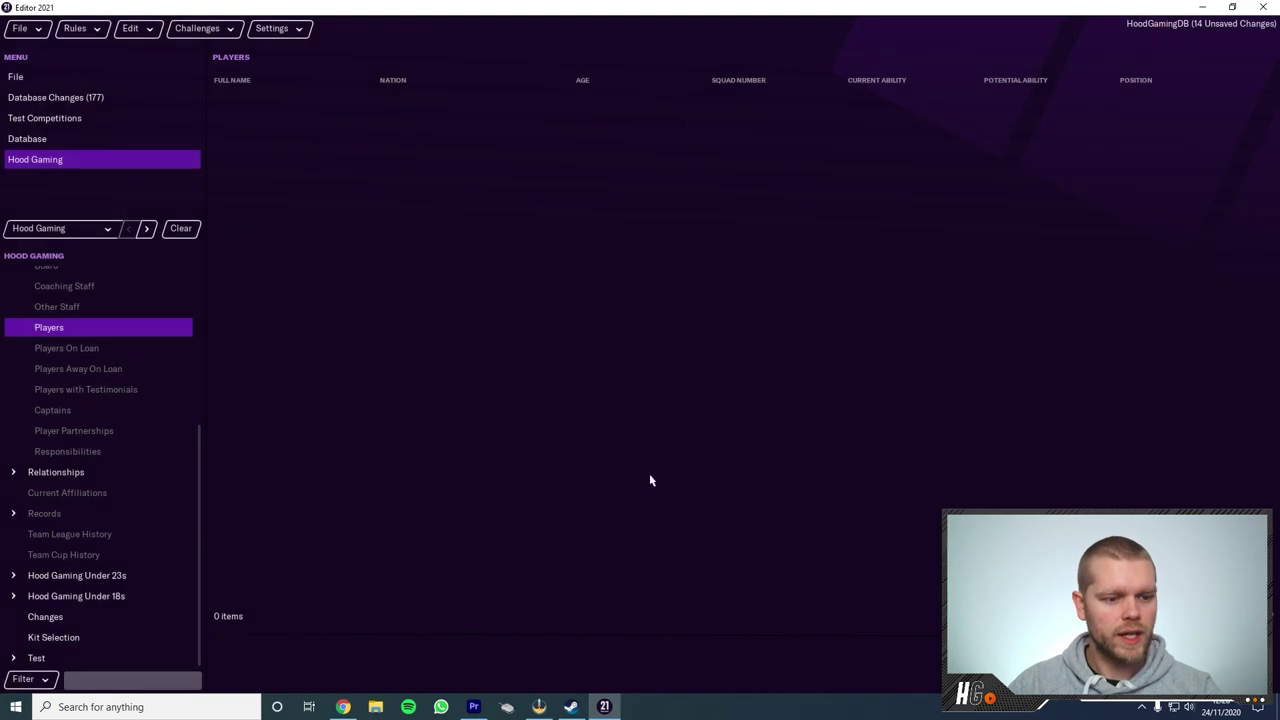
- Try to add a second entry to Hood Gaming's rival clubs, starting a search by name for its club
left_click(117, 475)
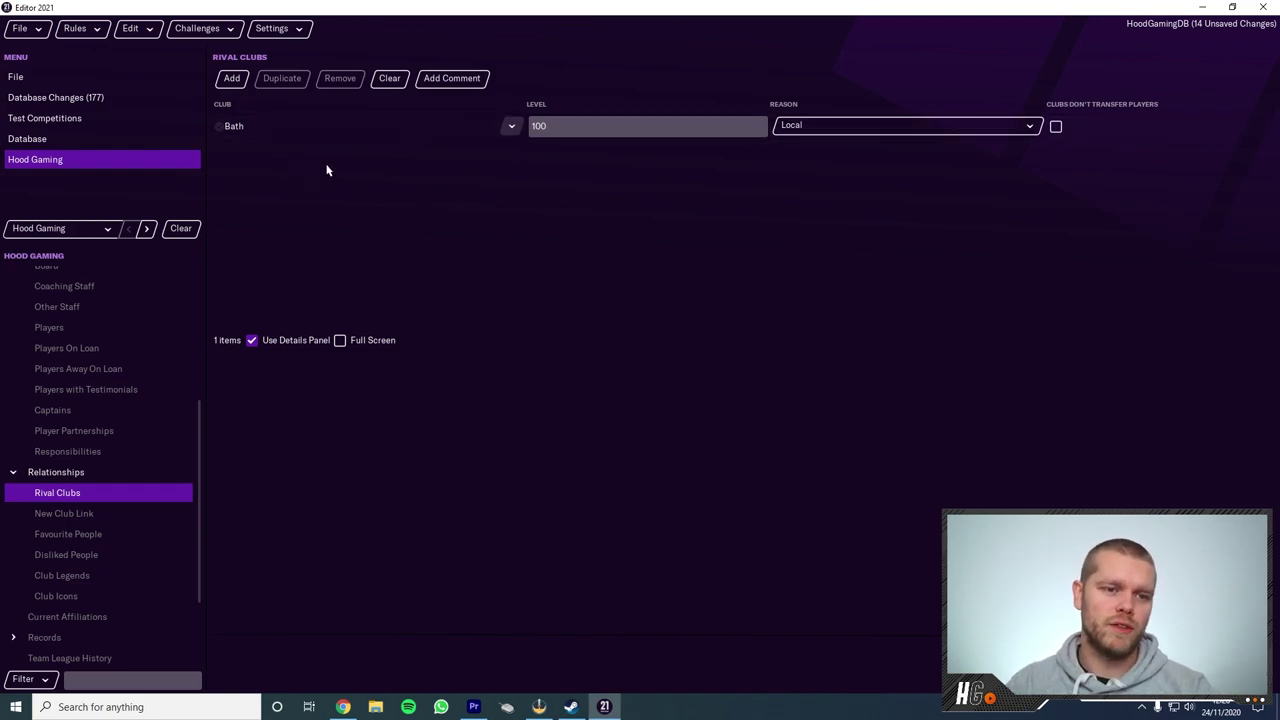
left_click(231, 78)
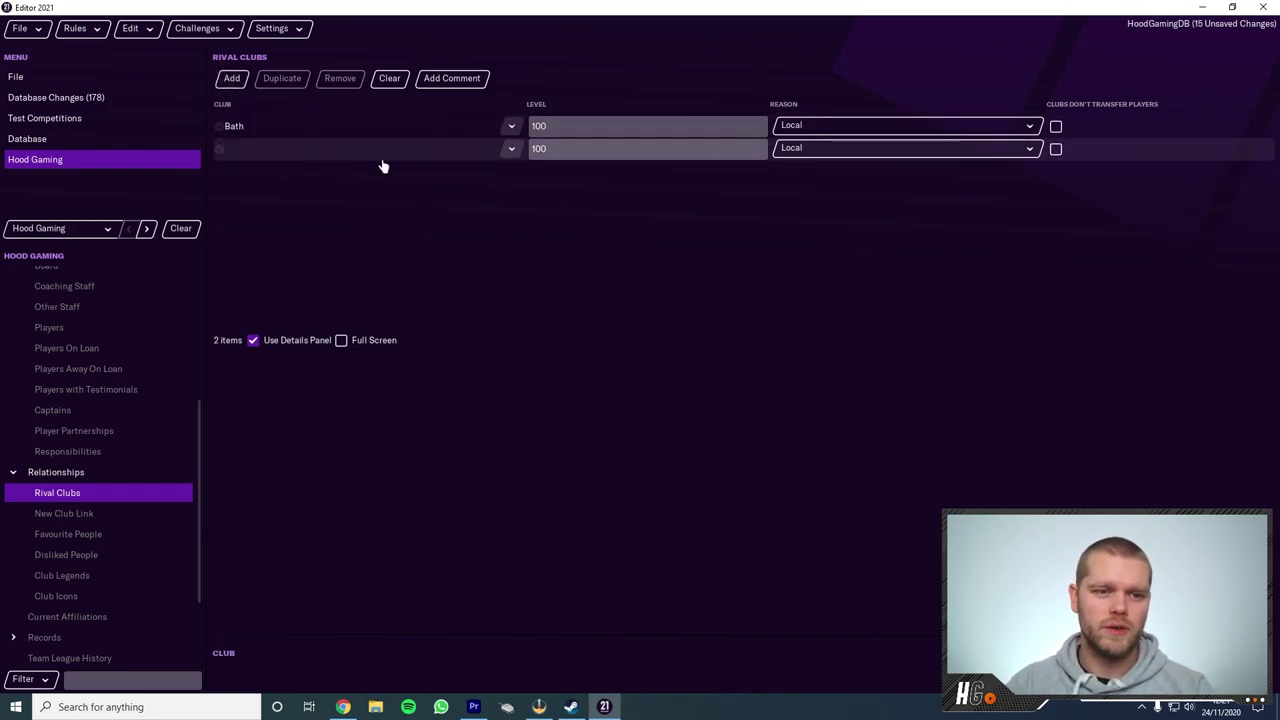
left_click(511, 148)
left_click(522, 171)
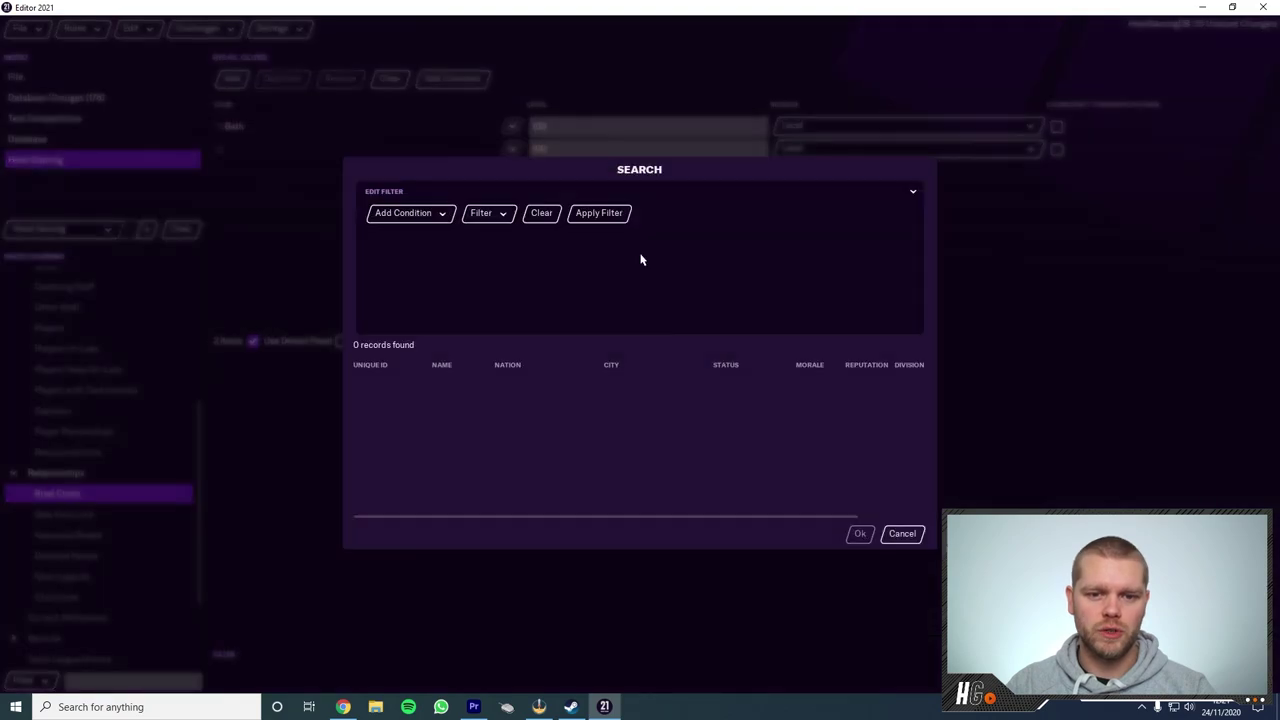
left_click(424, 222)
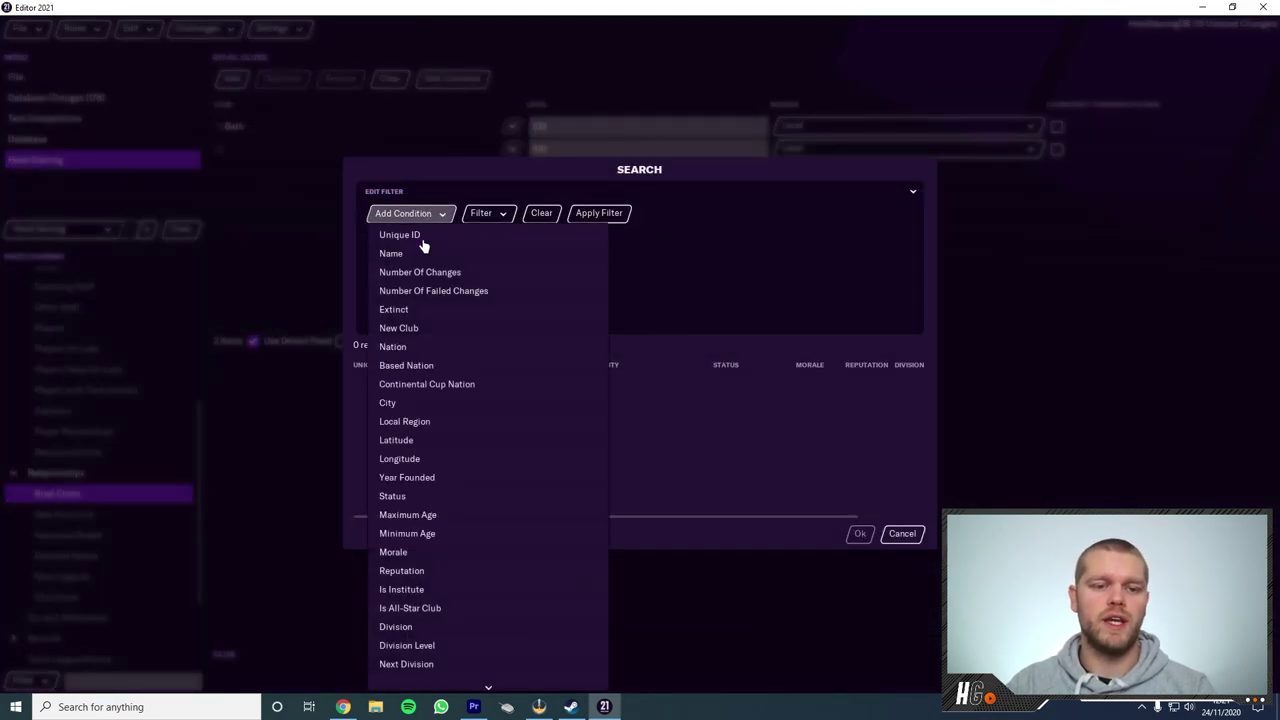
left_click(424, 253)
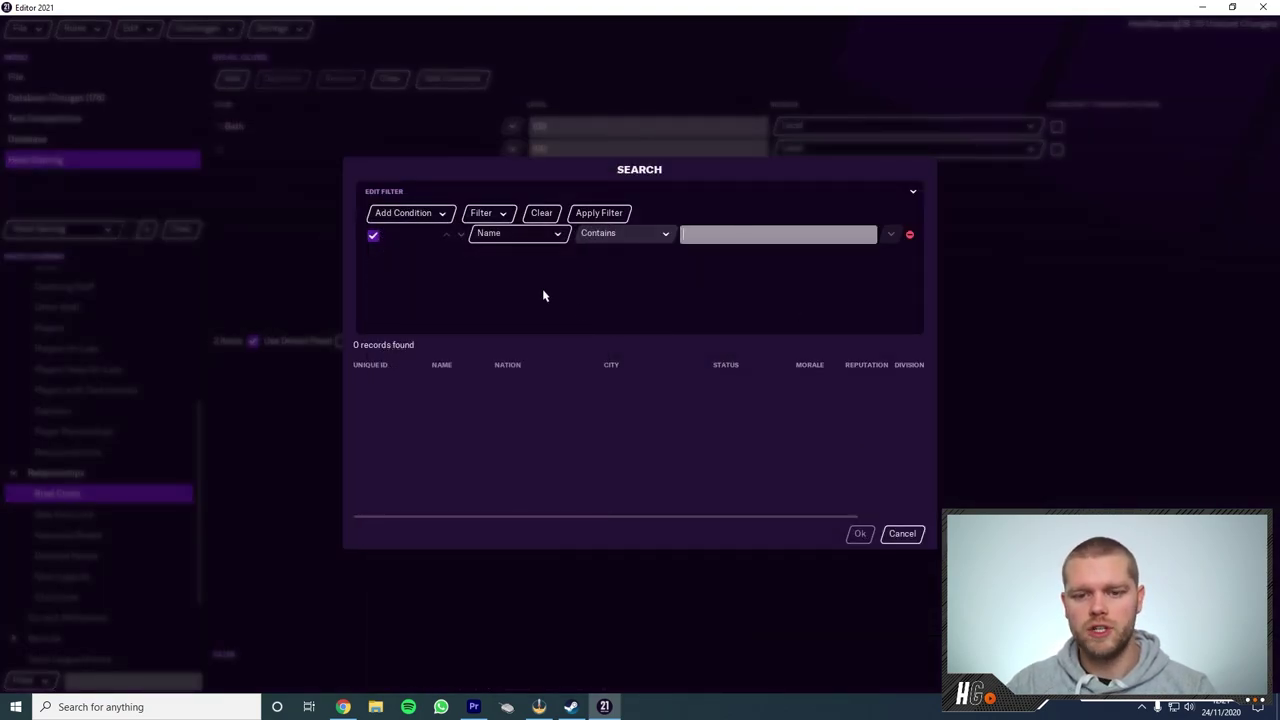
left_click(920, 535)
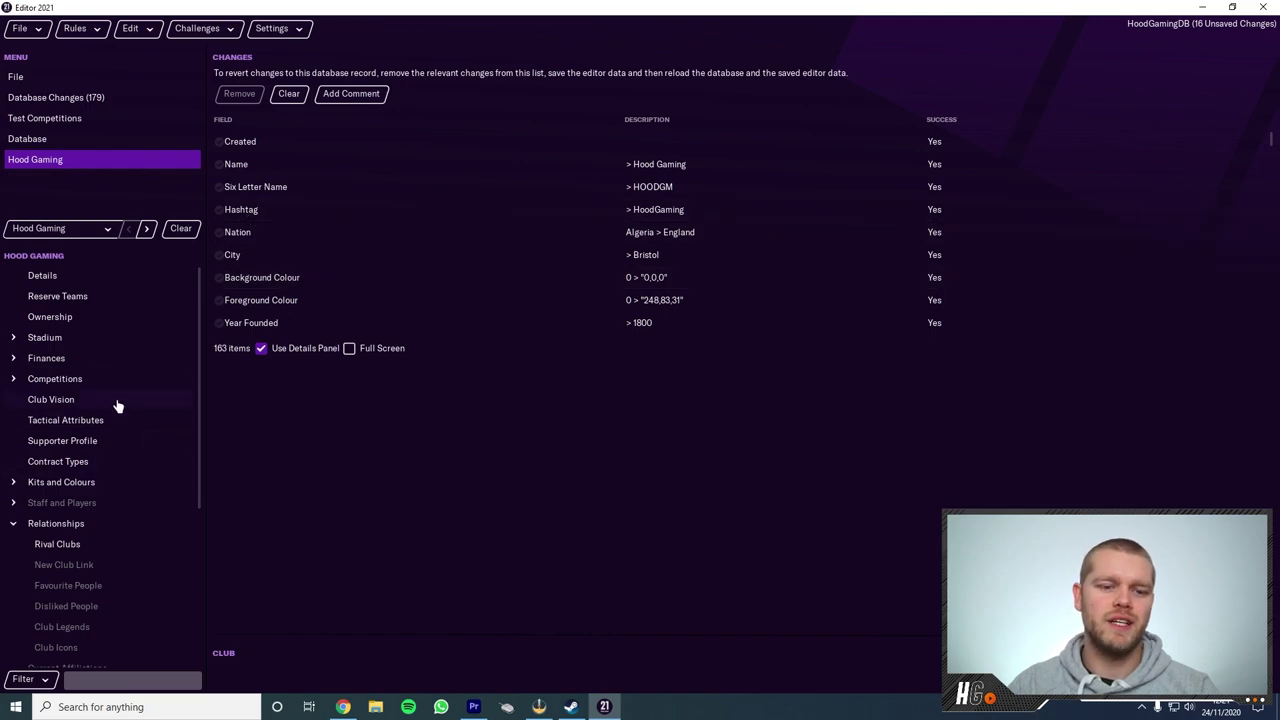
- Filter the database's competitions by the name Vanarama National League South
left_click(90, 143)
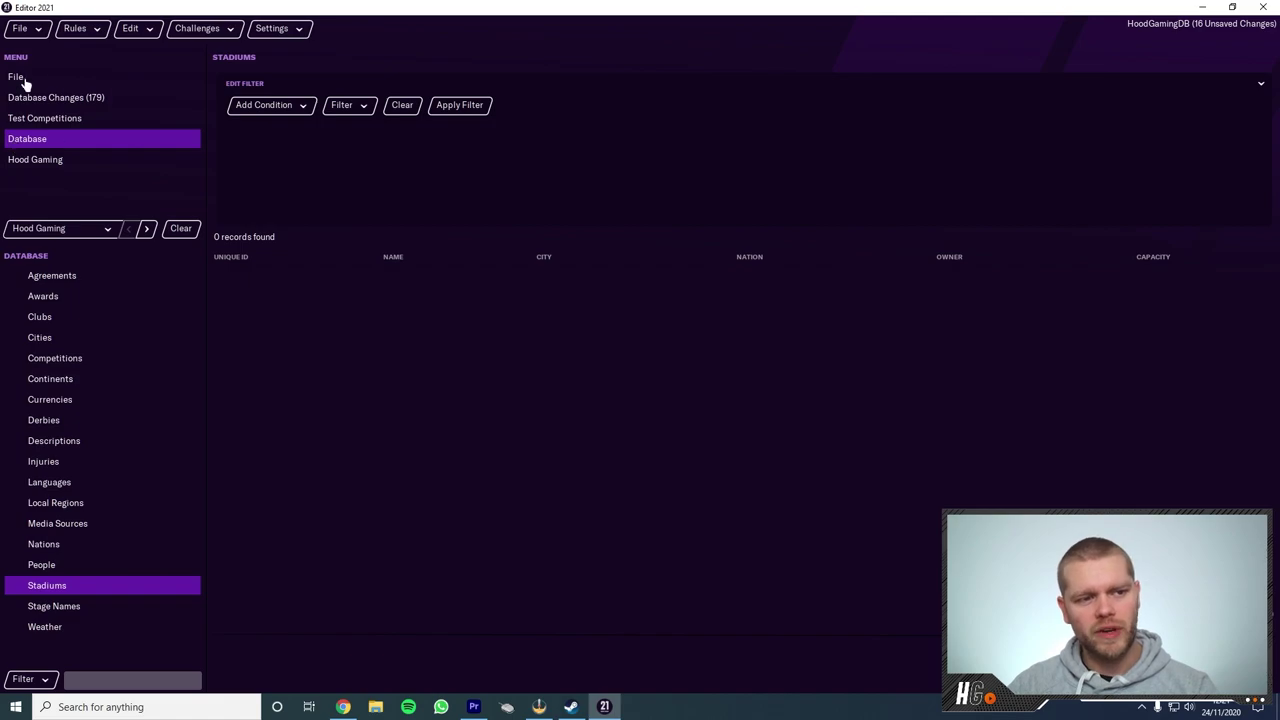
left_click(67, 359)
left_click(303, 106)
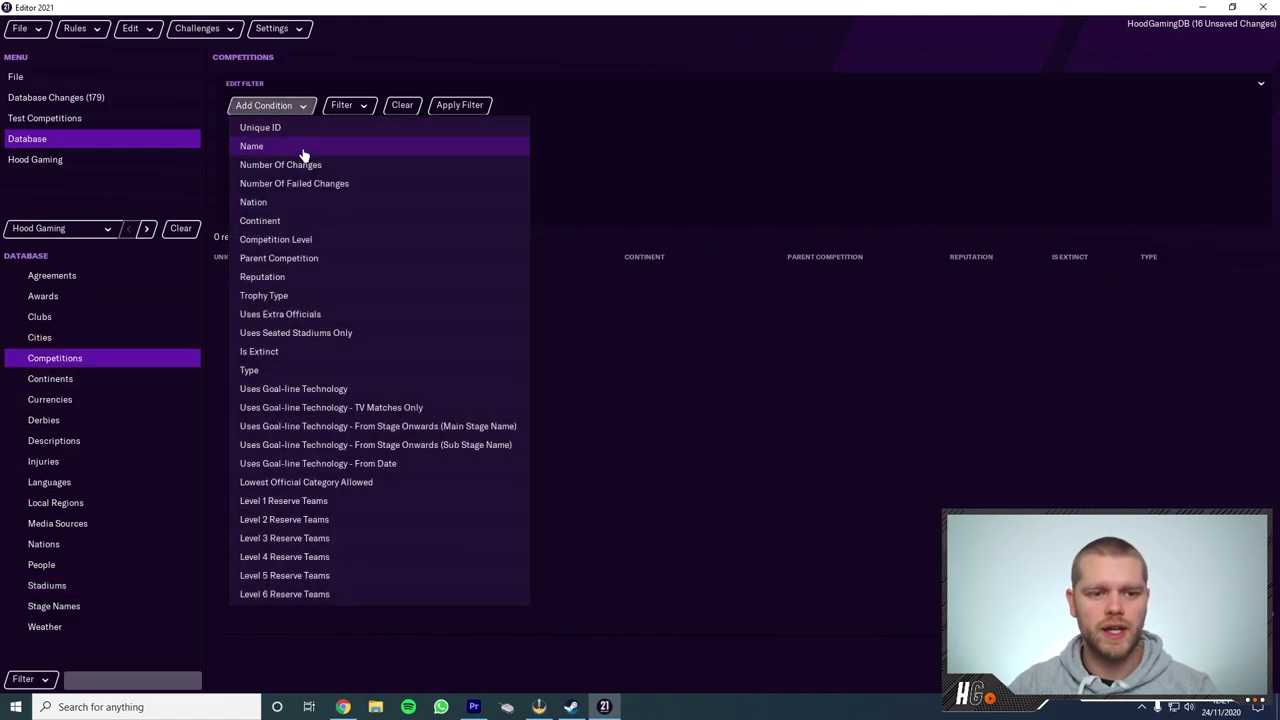
left_click(303, 150)
left_click(867, 124)
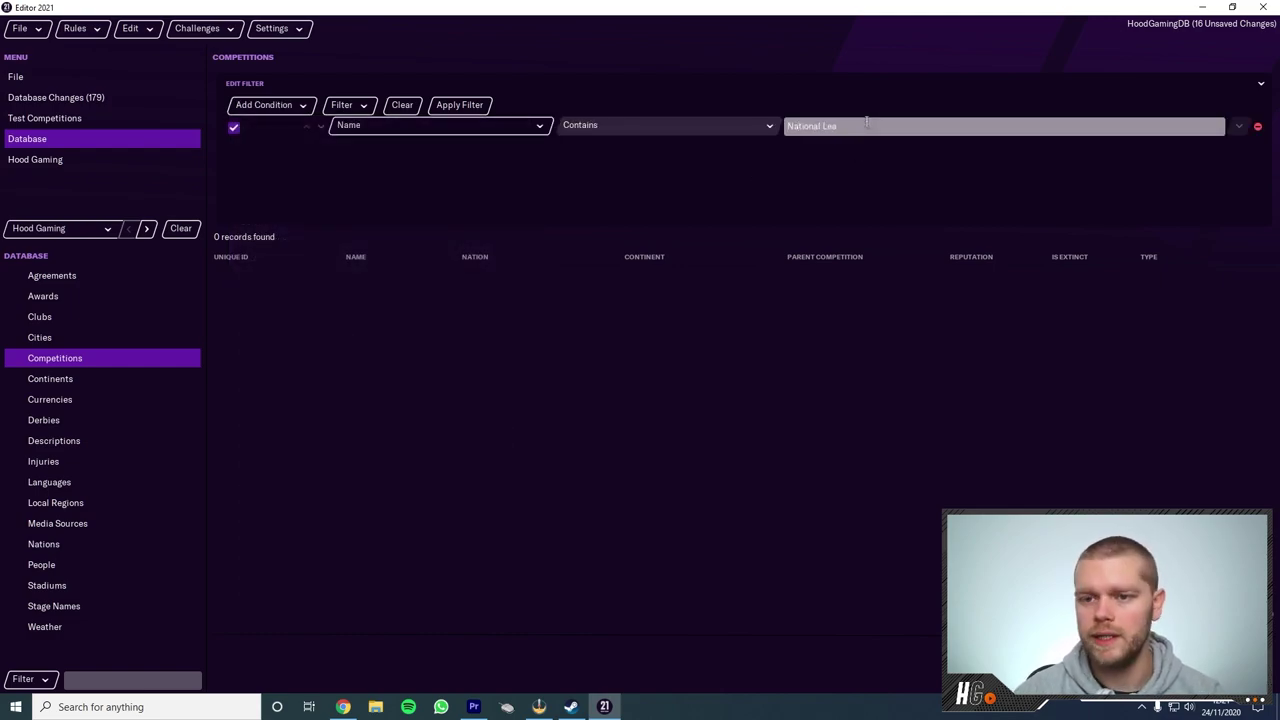
type("National League Sc")
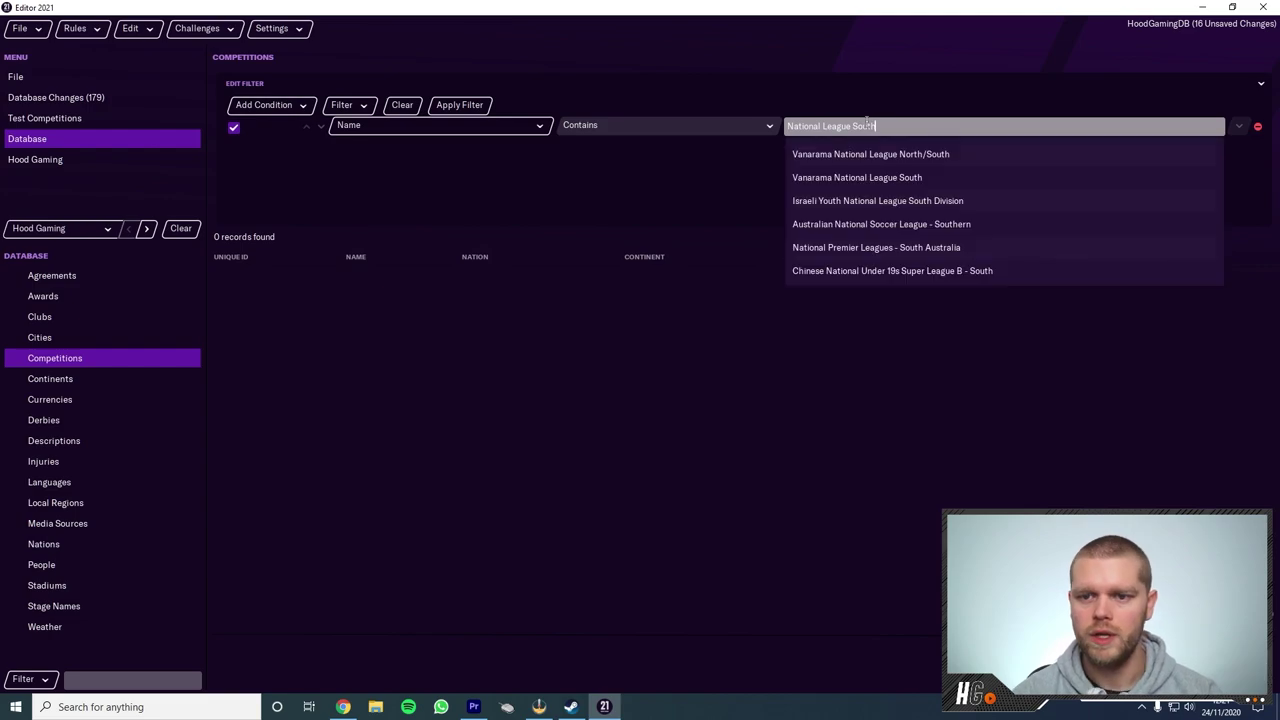
left_click(908, 177)
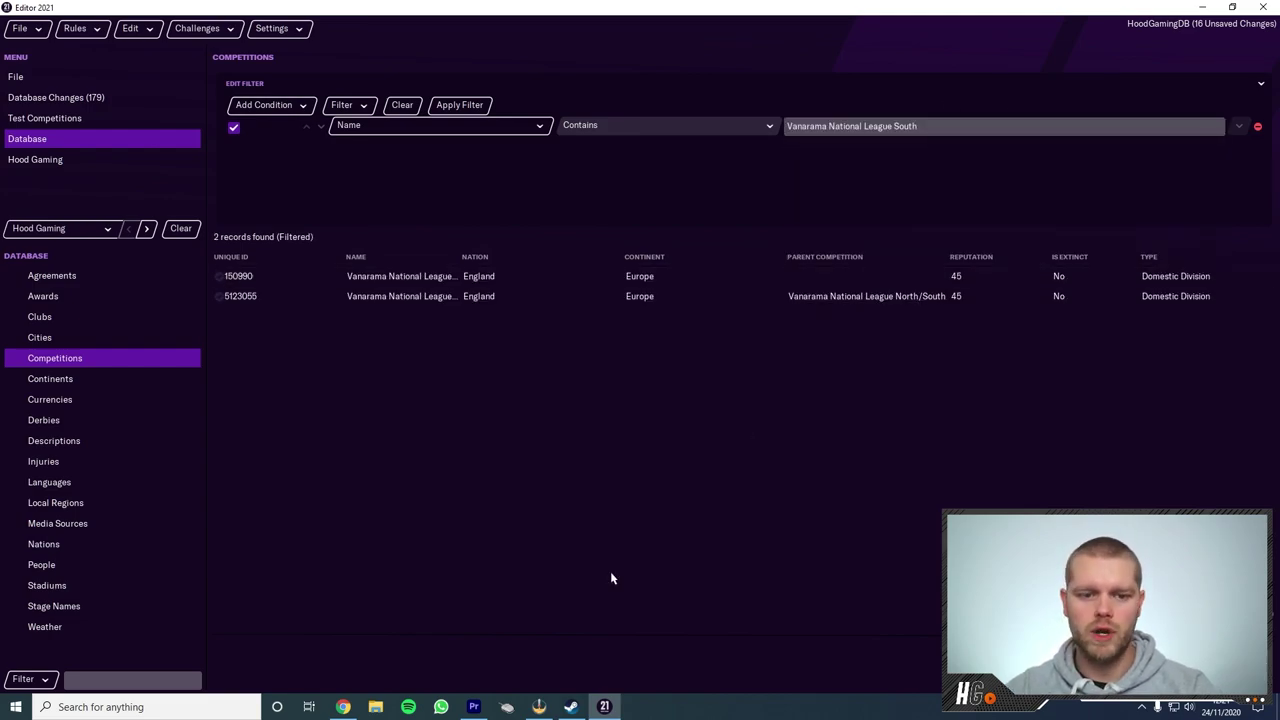
- Open the teams list of the Vanarama National League South record belonging to Vanarama National League North/South, and select Hood Gaming
double_click(528, 296)
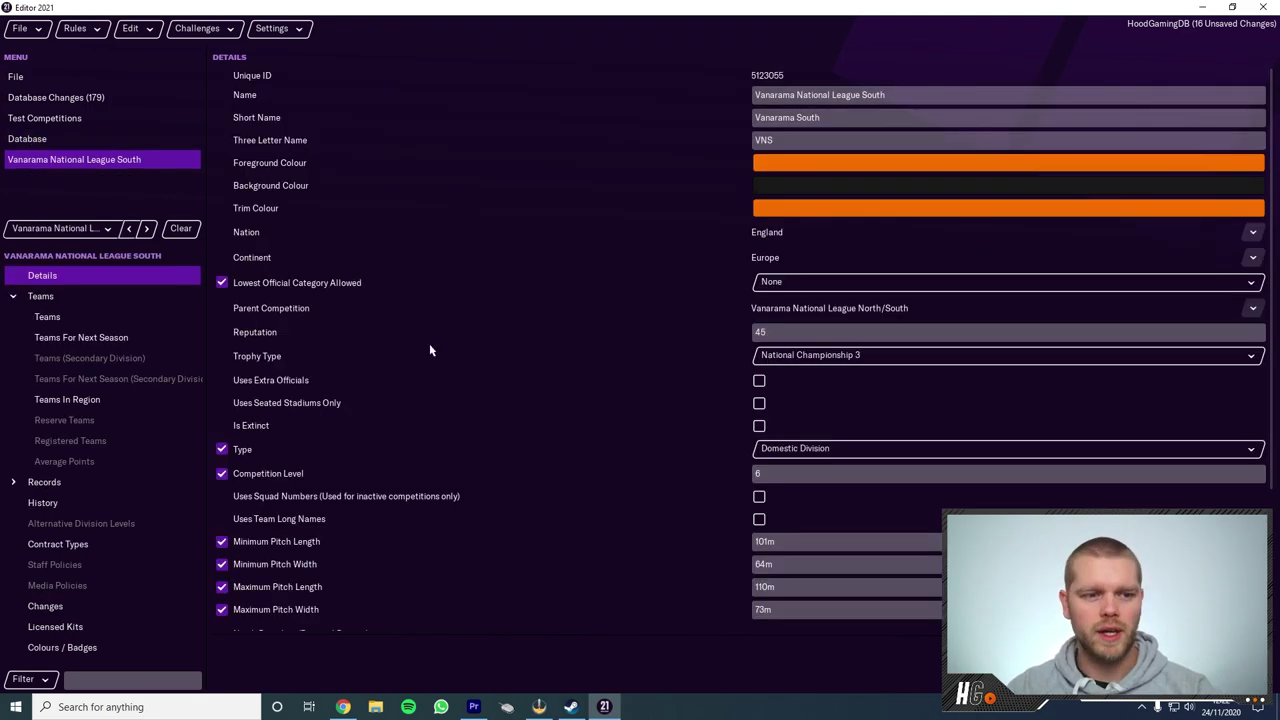
left_click(55, 320)
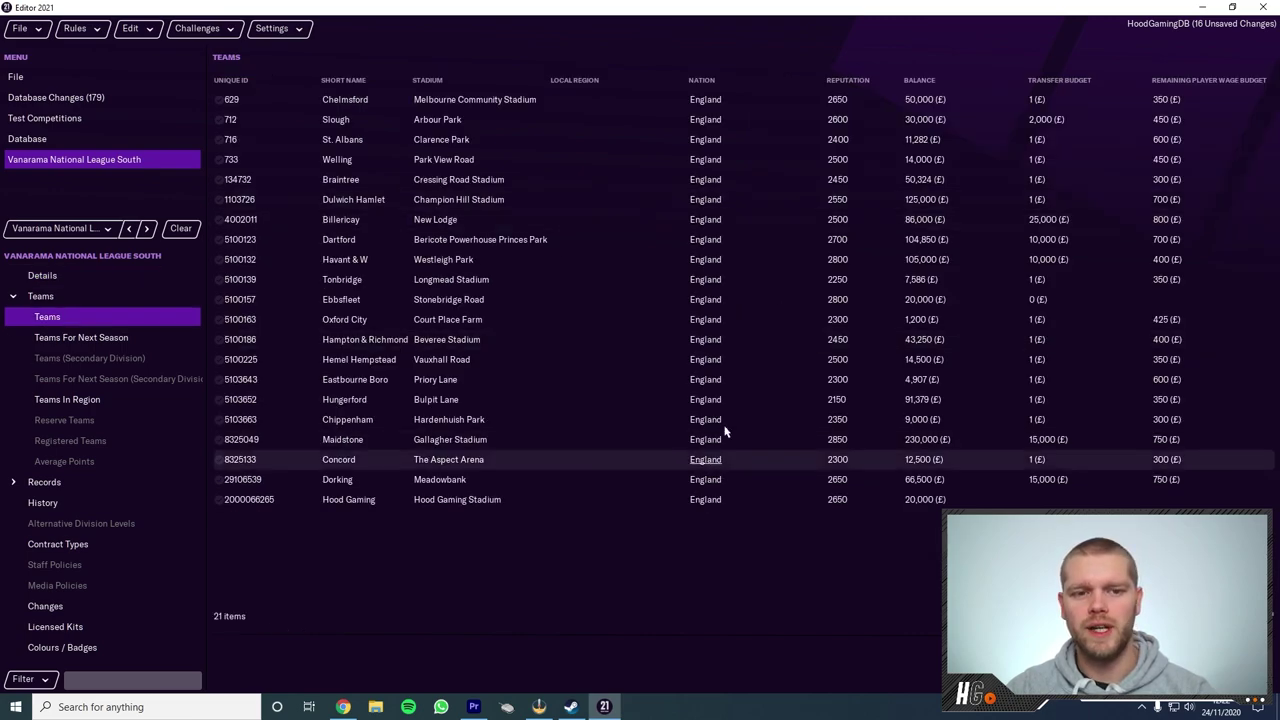
left_click(396, 502)
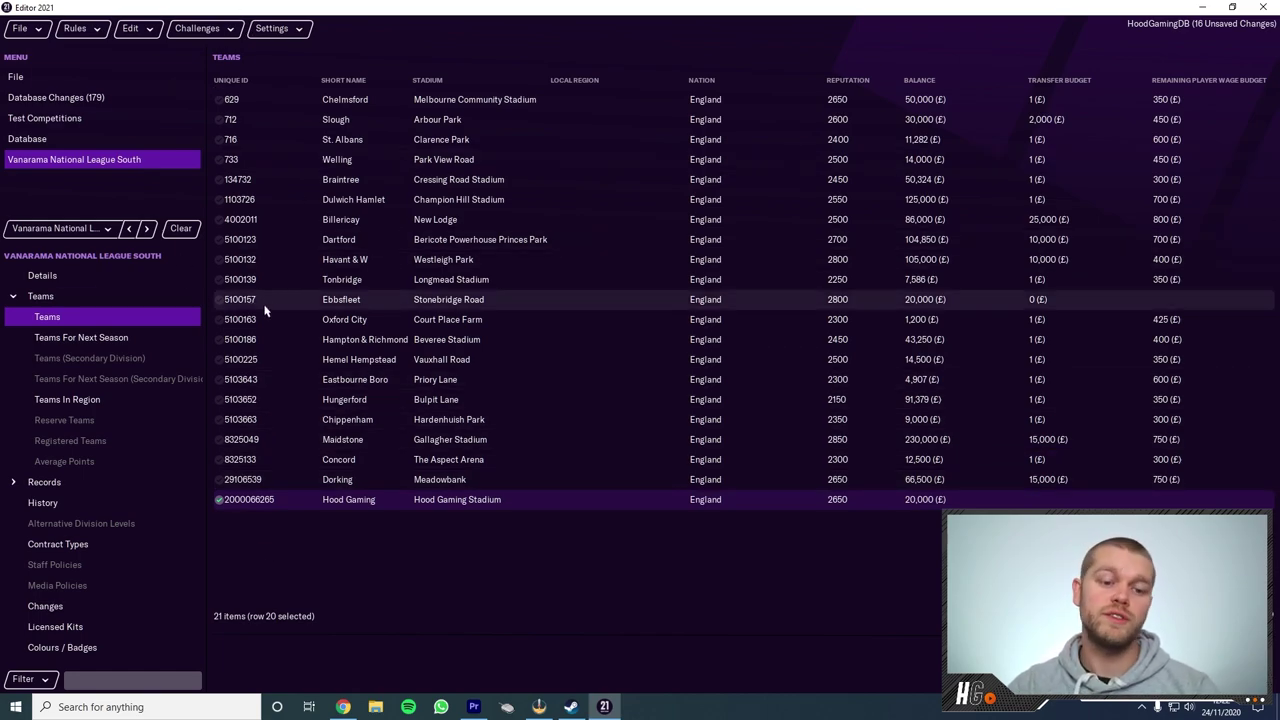
- Replace Chippenham with Bath City in the Vanarama National League South teams, finding the club with a name search
left_click(290, 424)
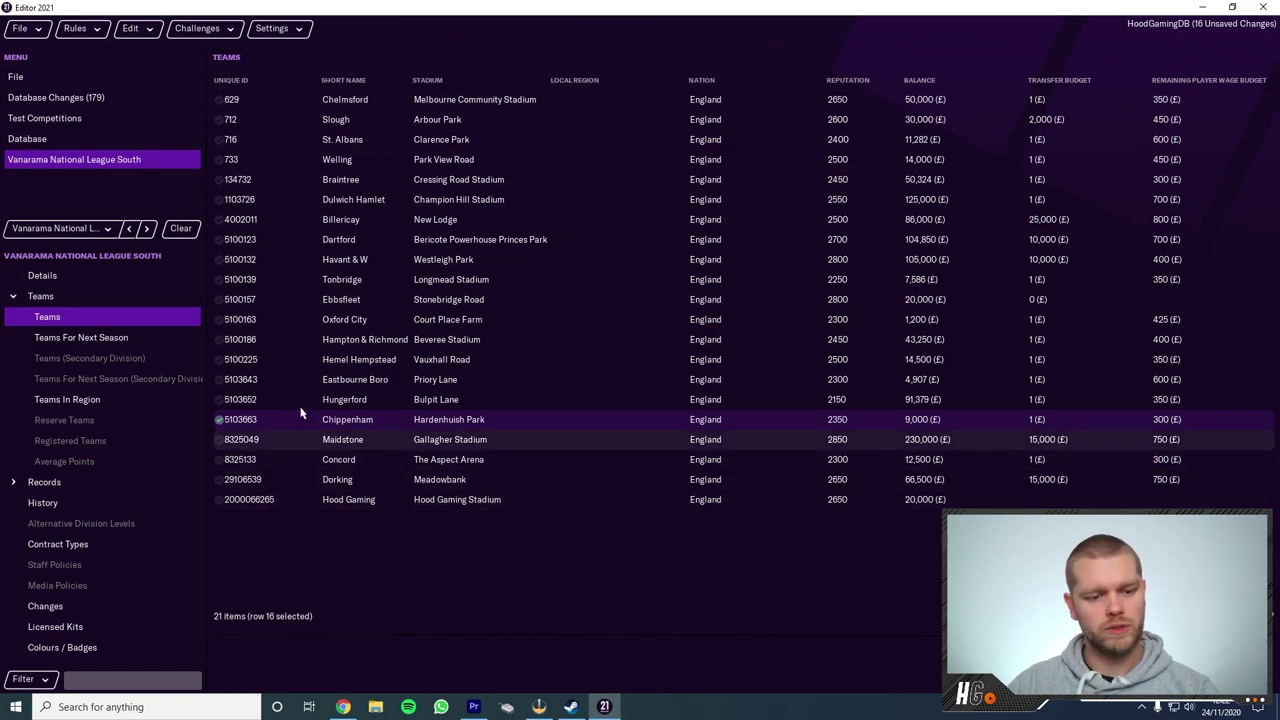
key("ctrl+f")
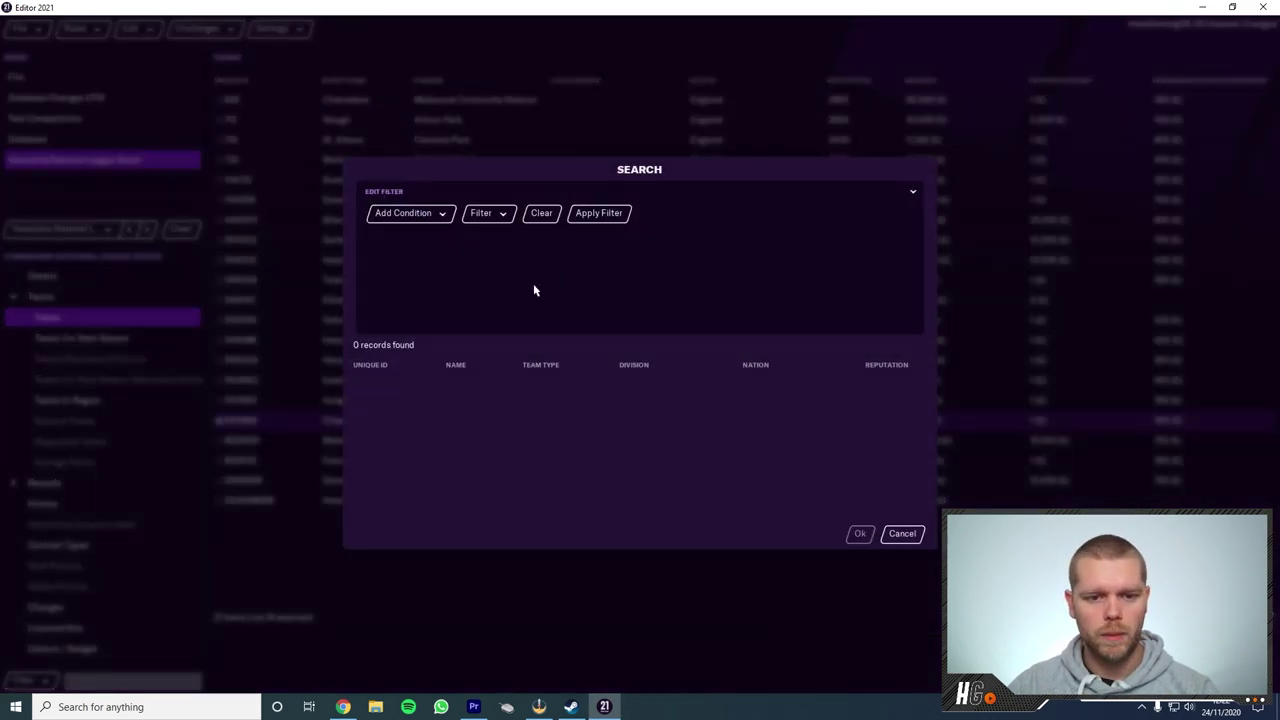
left_click(426, 216)
left_click(425, 255)
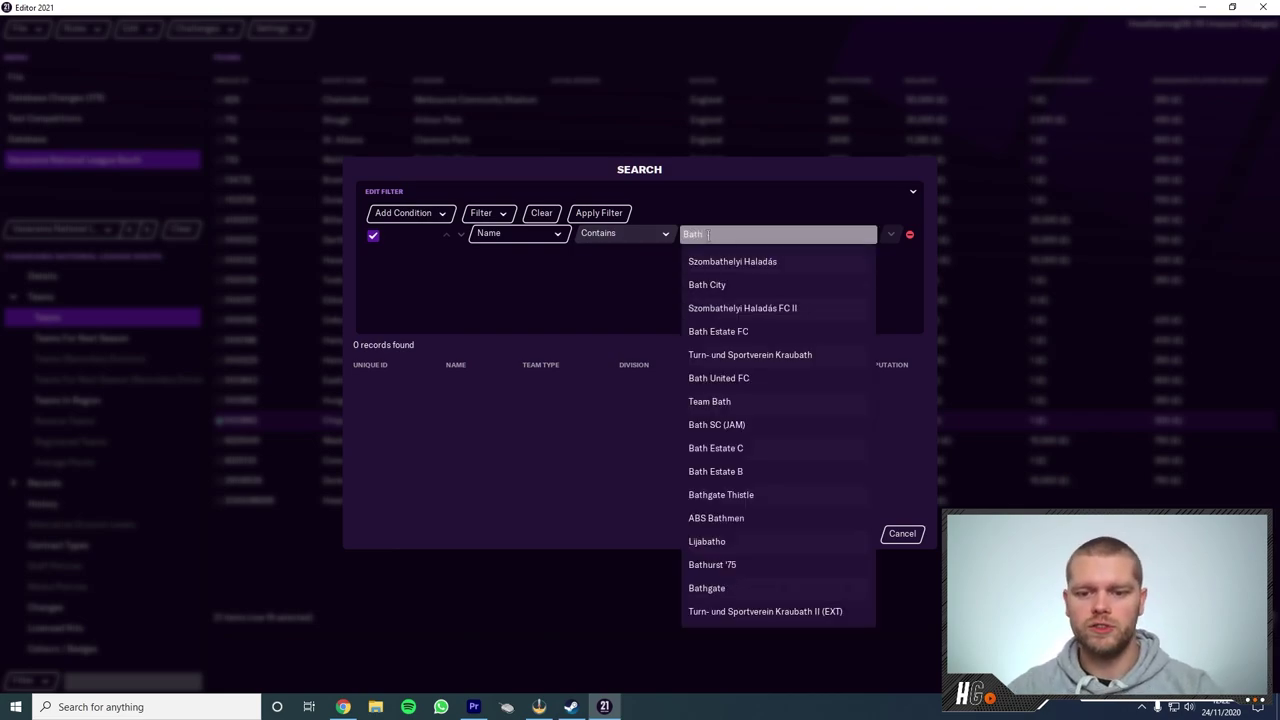
left_click(729, 290)
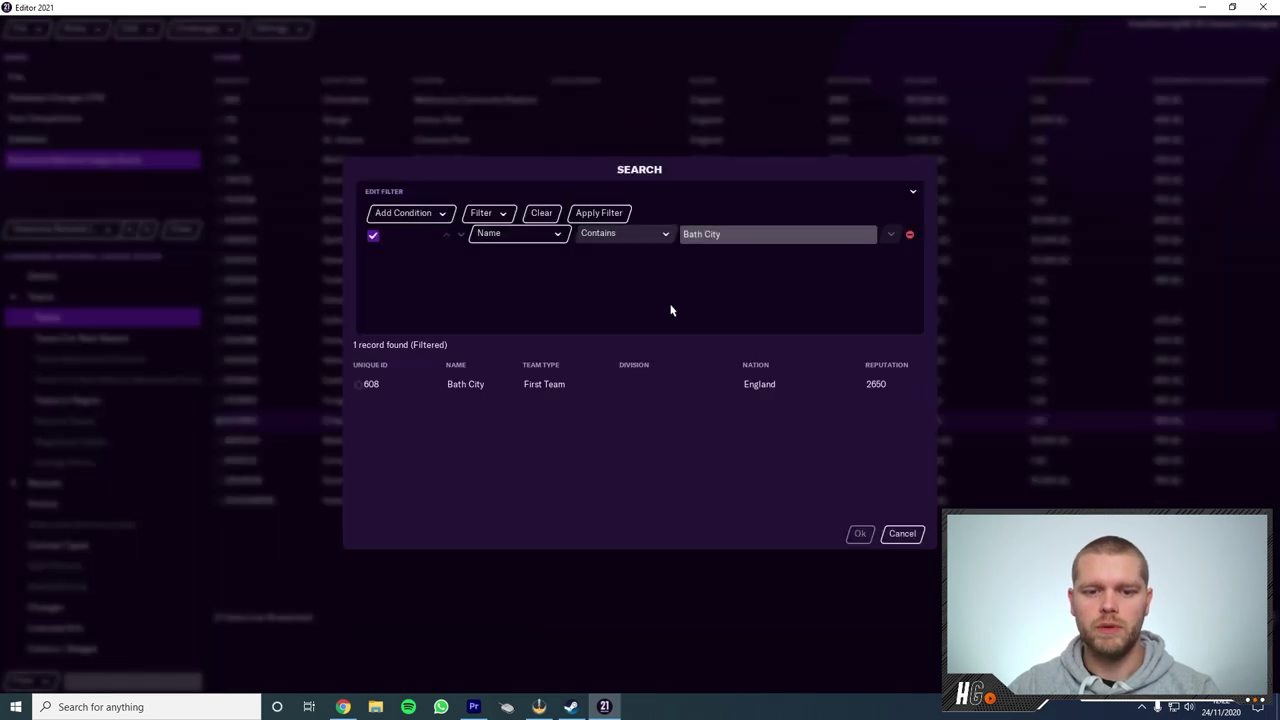
left_click(860, 535)
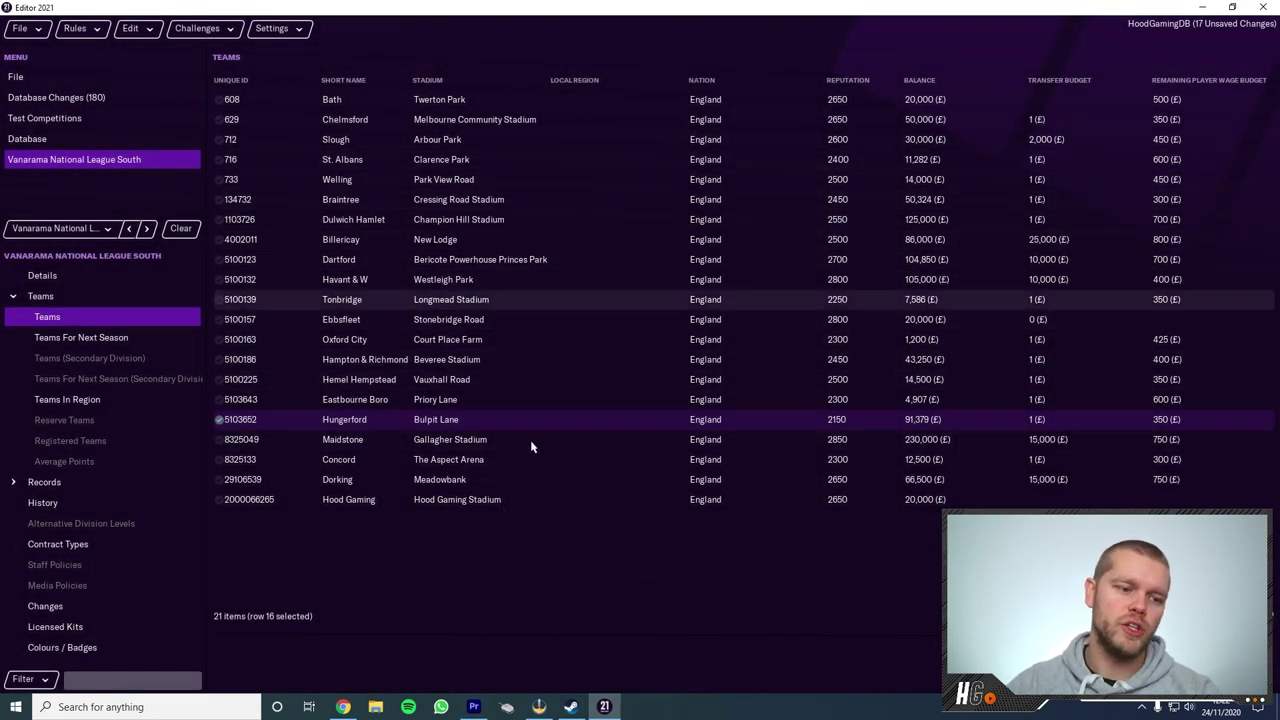
left_click(13, 296)
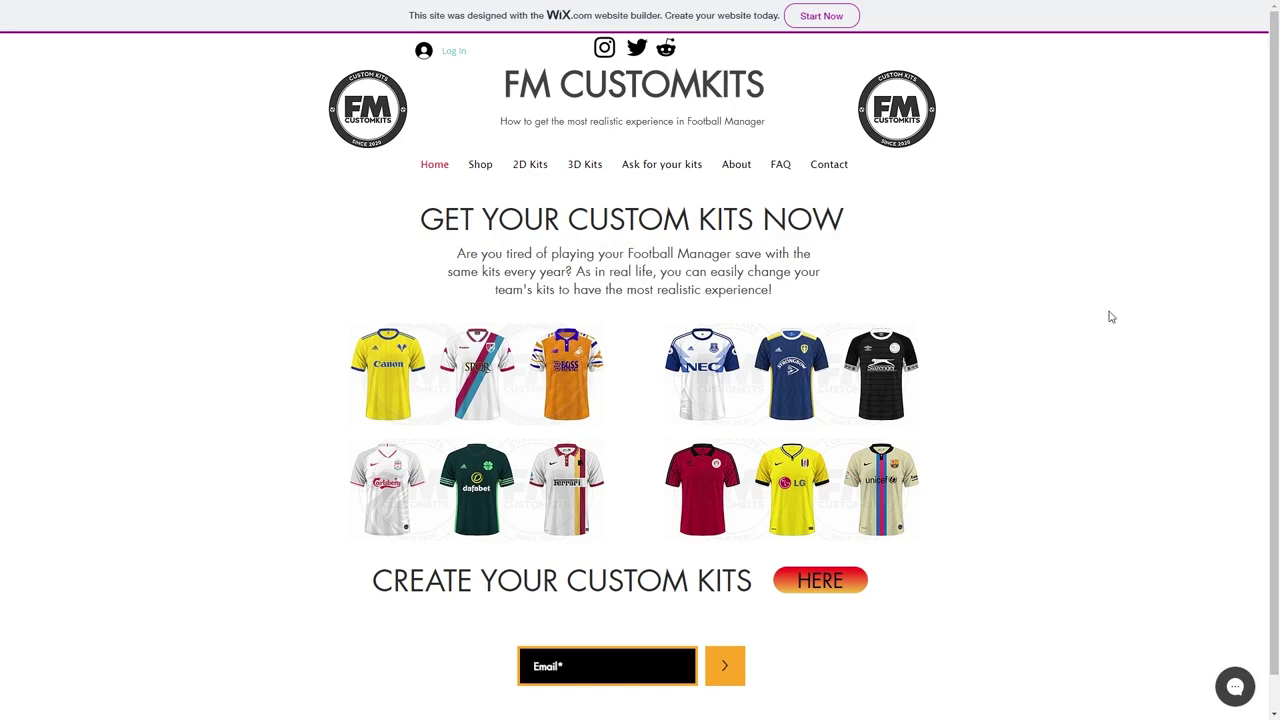
- Browse the FM Customkits website's shop and its UK 2D kits, looking through the custom kits offered for UK clubs
left_click(486, 170)
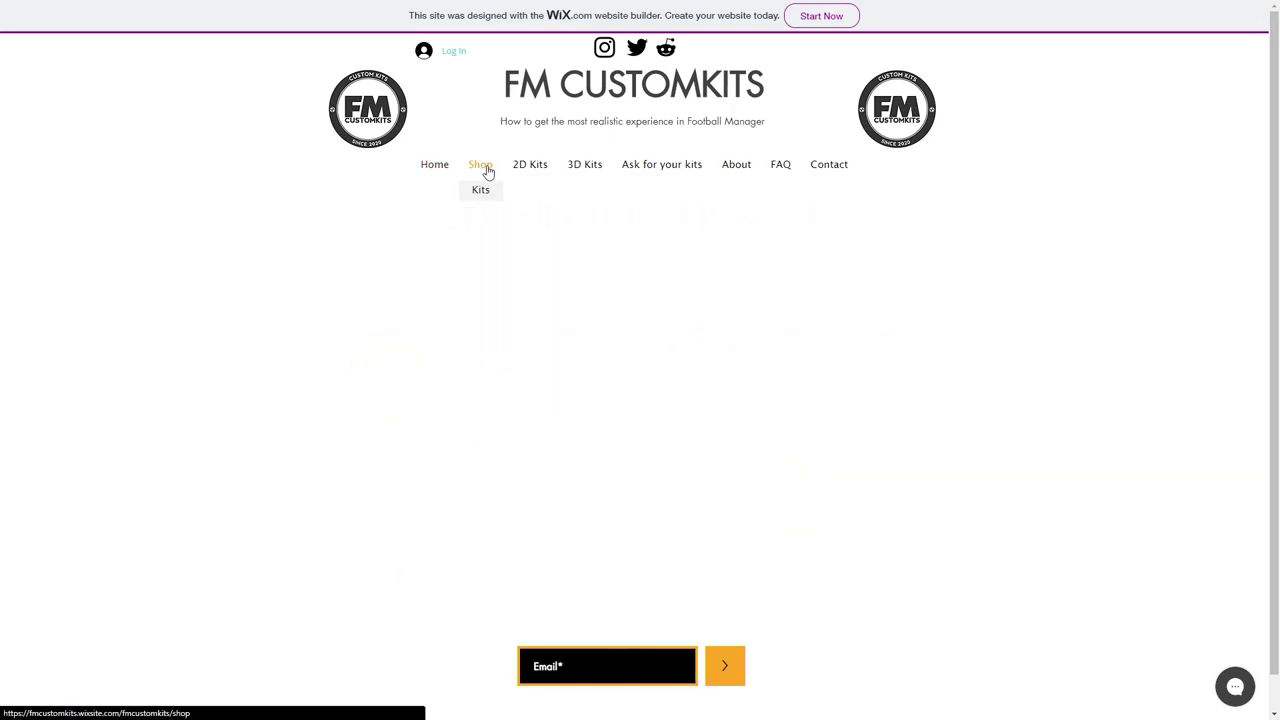
mouse_move(537, 173)
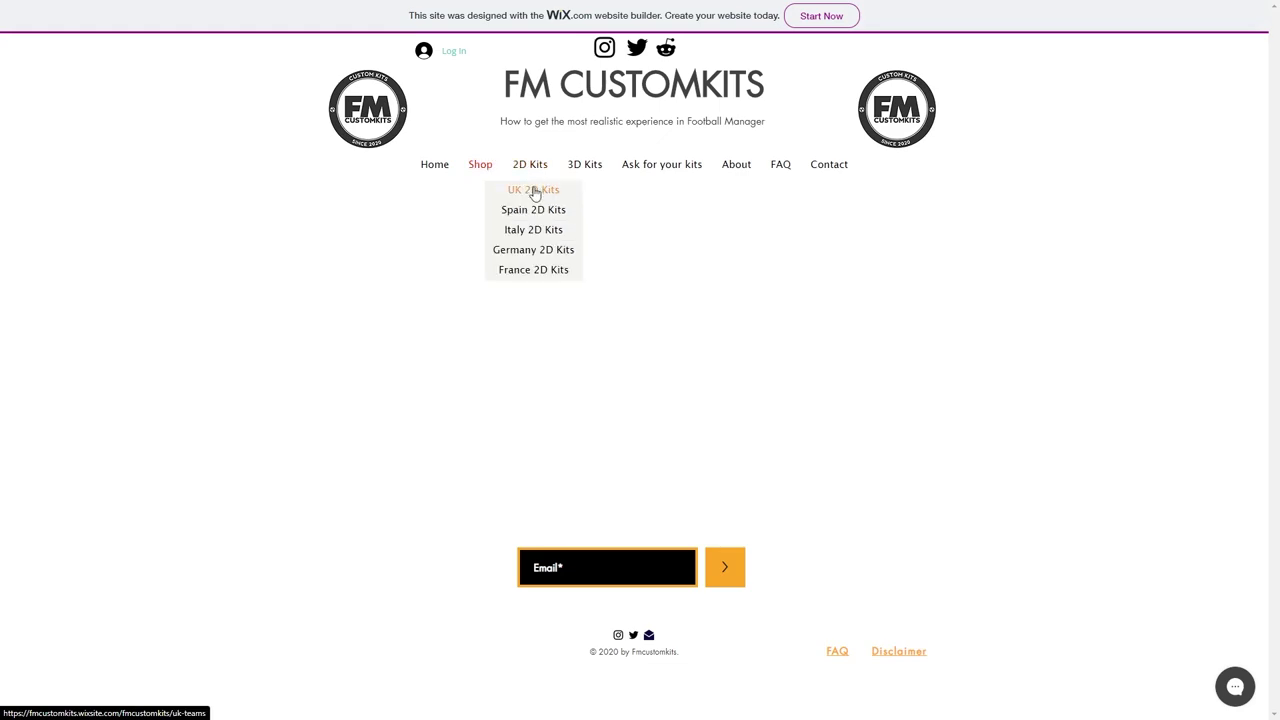
left_click(531, 190)
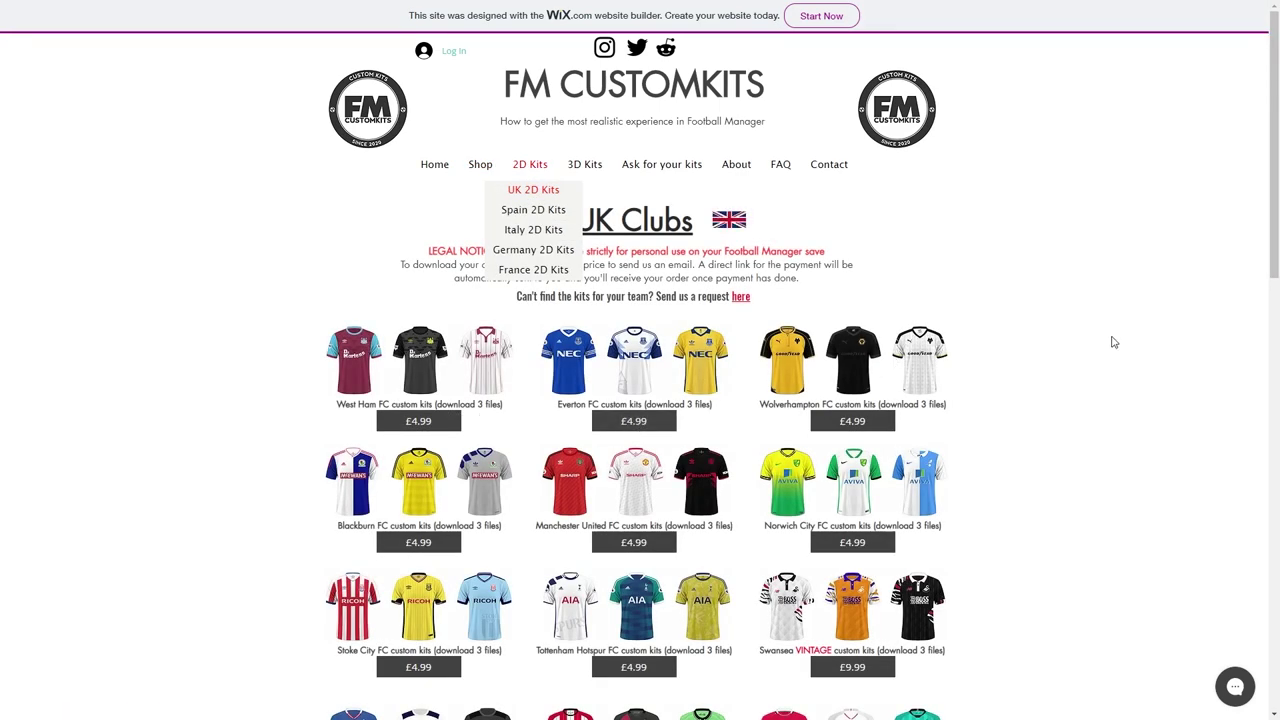
scroll(1086, 353, "down", 1)
scroll(1086, 353, "down", 5)
scroll(1090, 353, "down", 5)
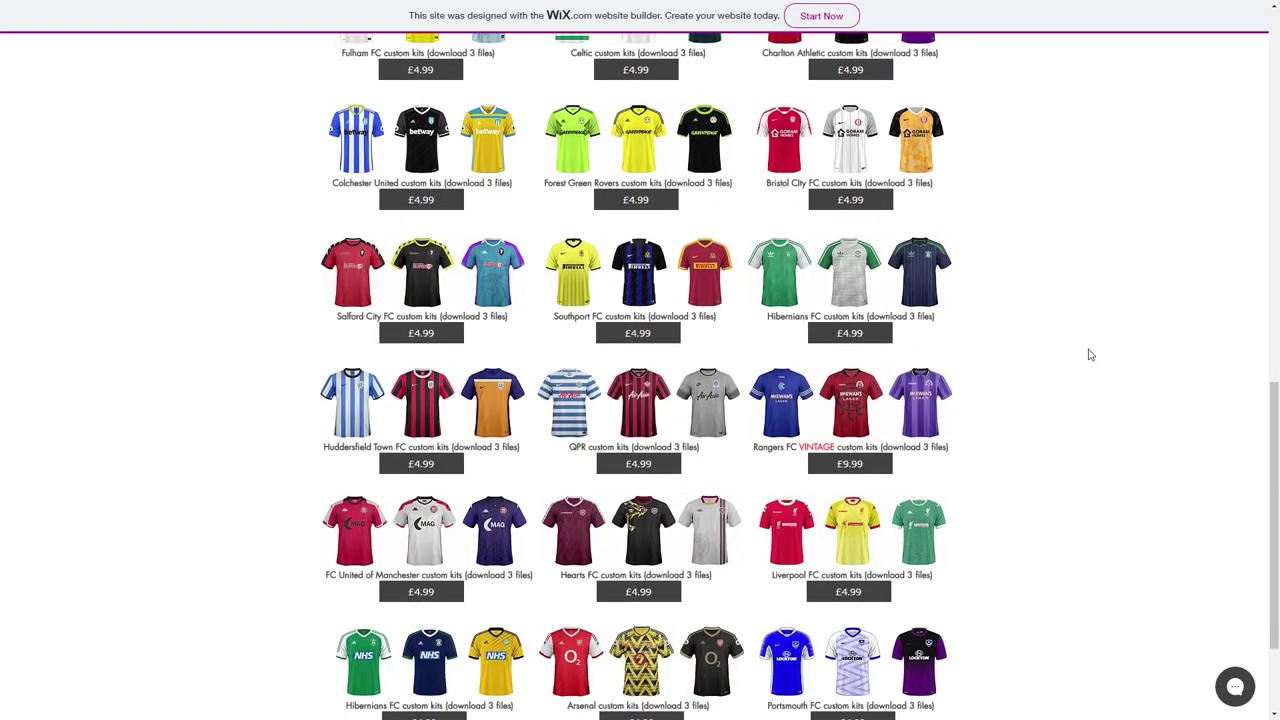
scroll(1090, 355, "down", 3)
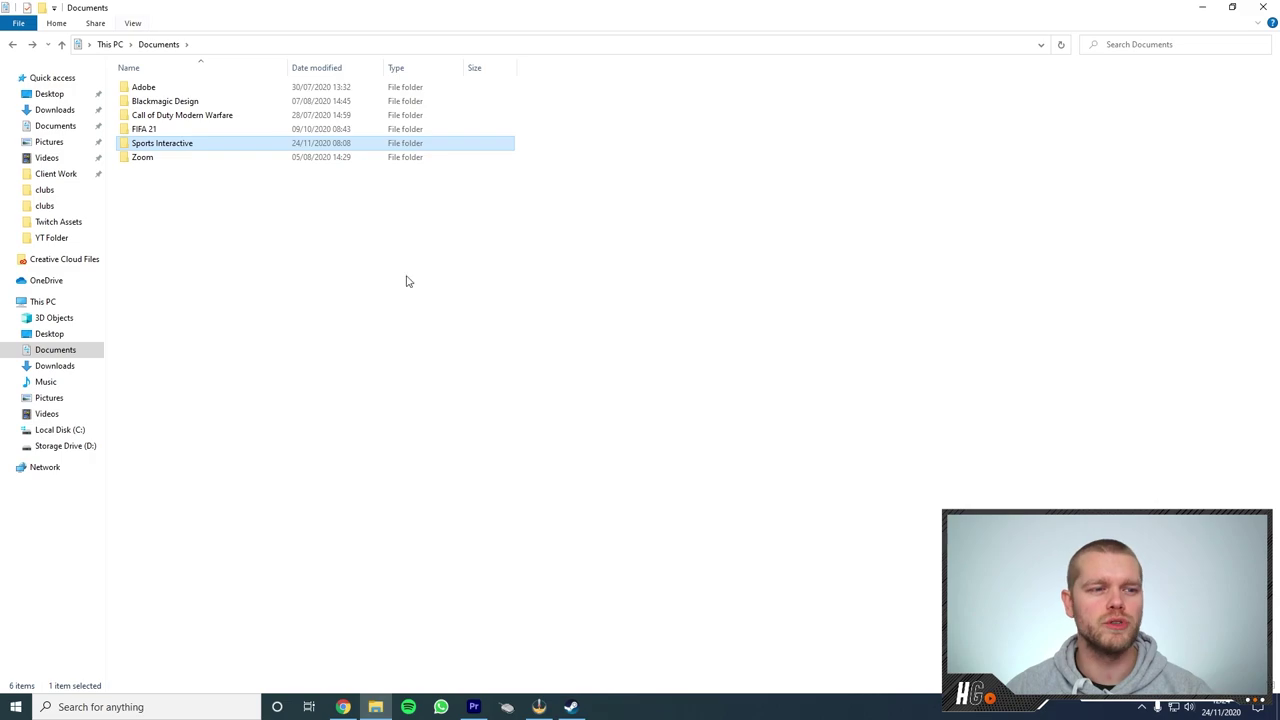
- Open the clubs folder of the normal-size logos within the Football Manager 2021 graphics folder
double_click(178, 146)
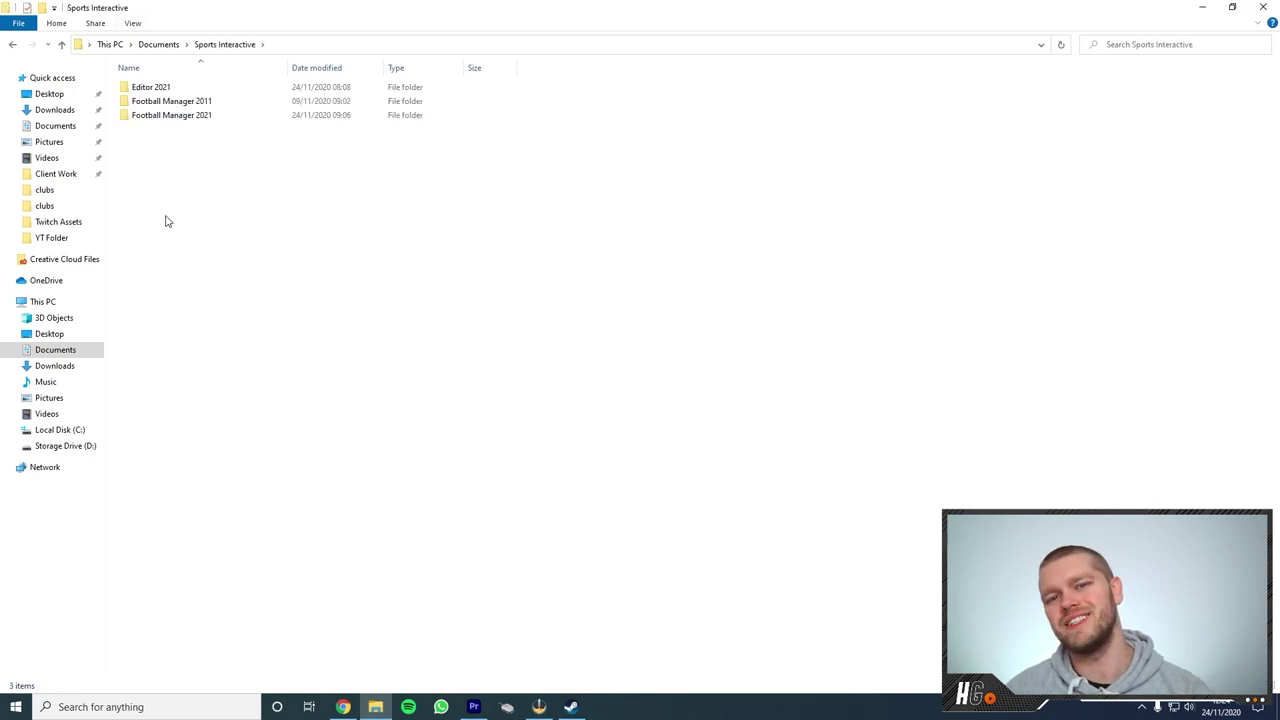
double_click(178, 118)
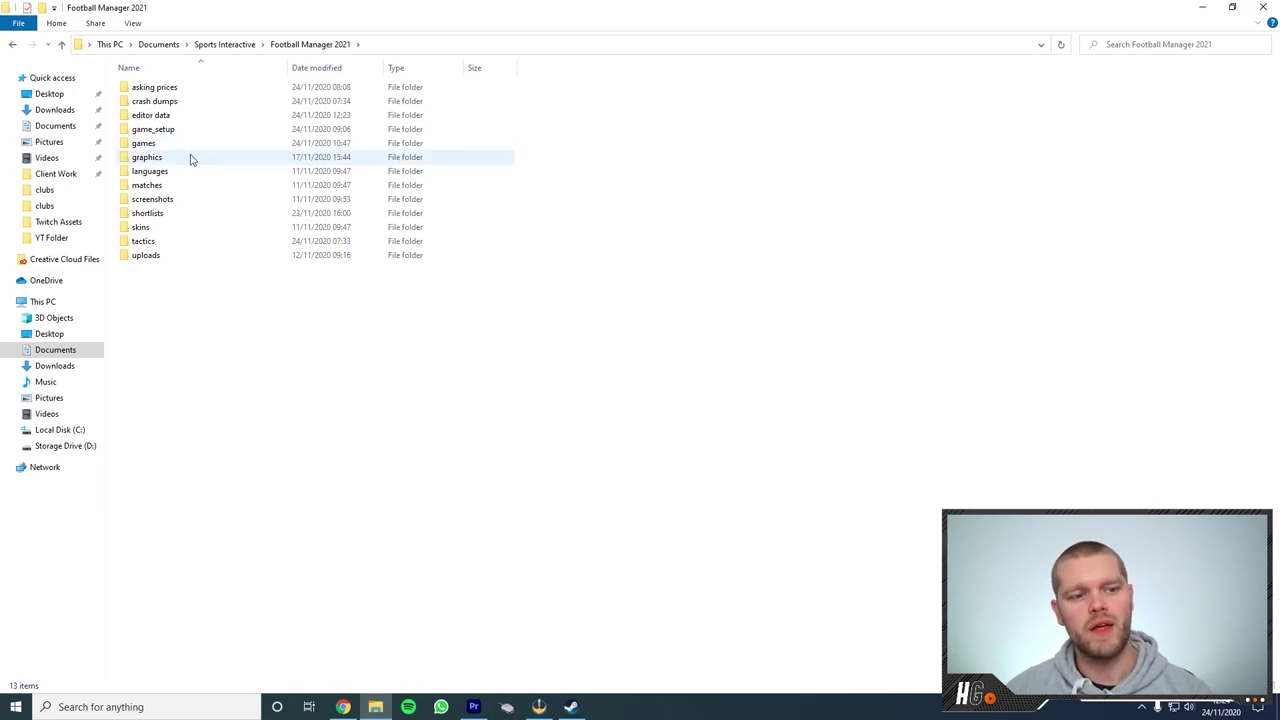
double_click(189, 163)
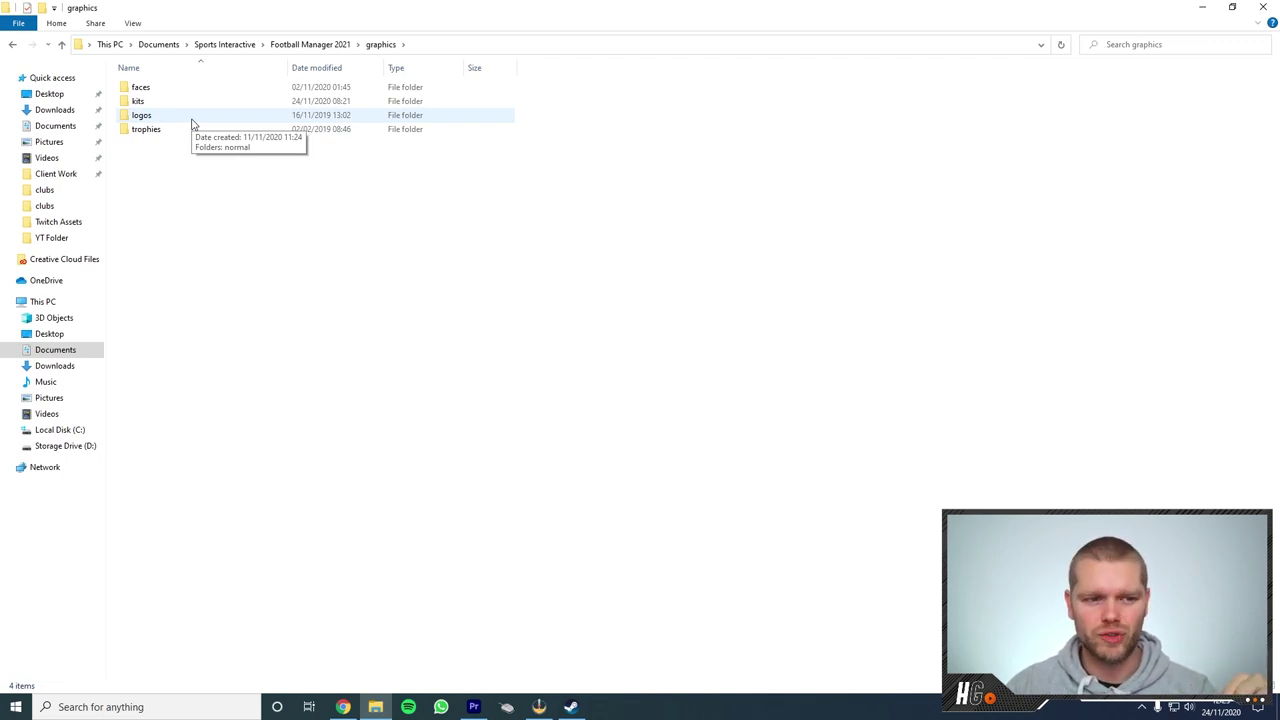
double_click(193, 122)
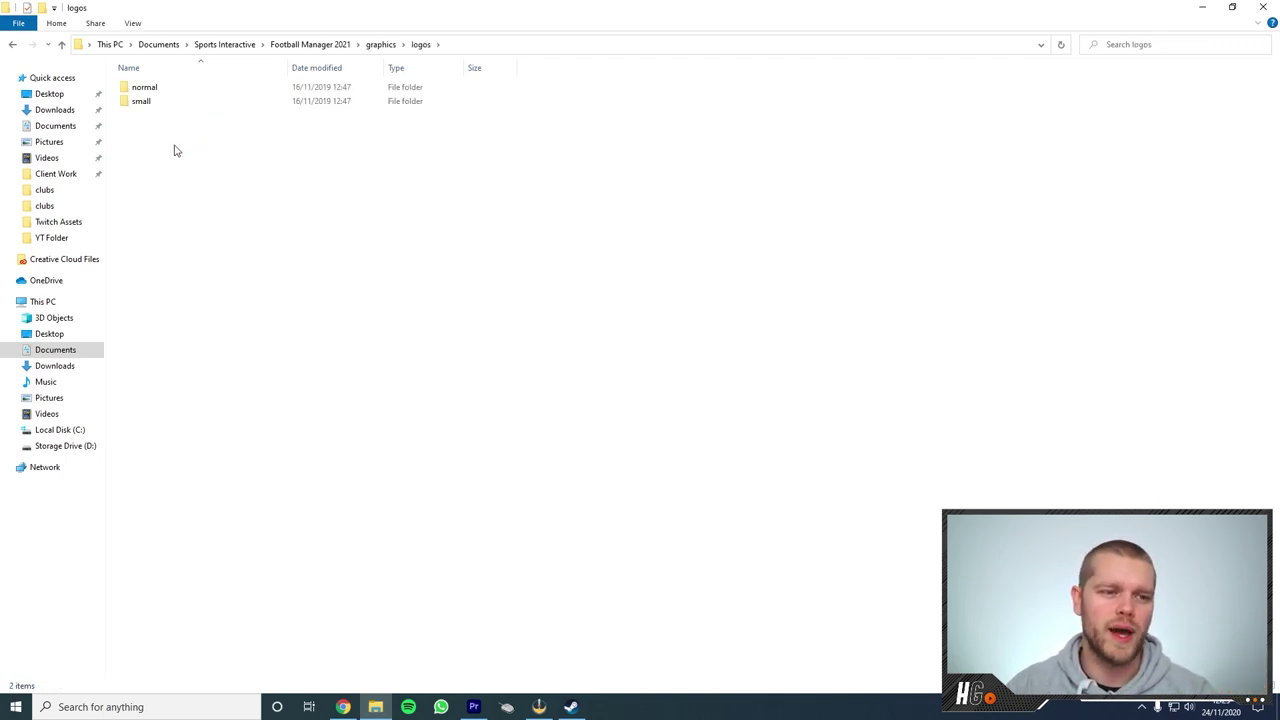
double_click(157, 92)
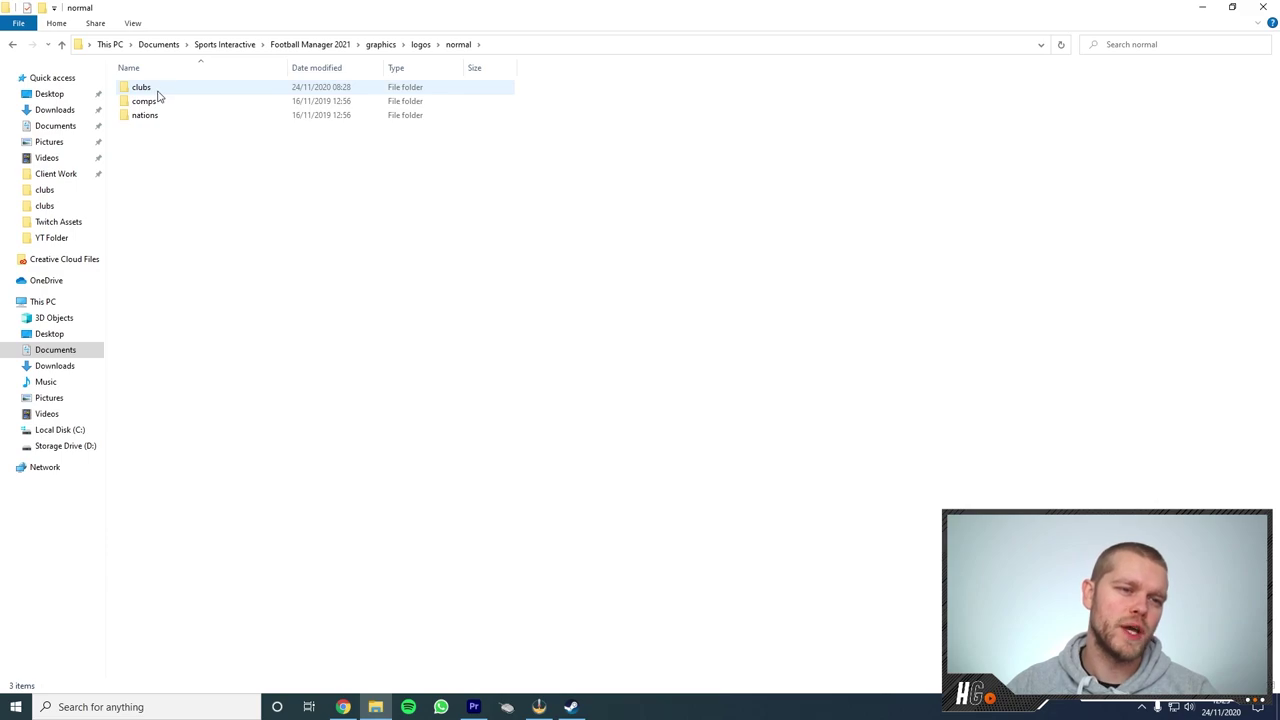
double_click(157, 93)
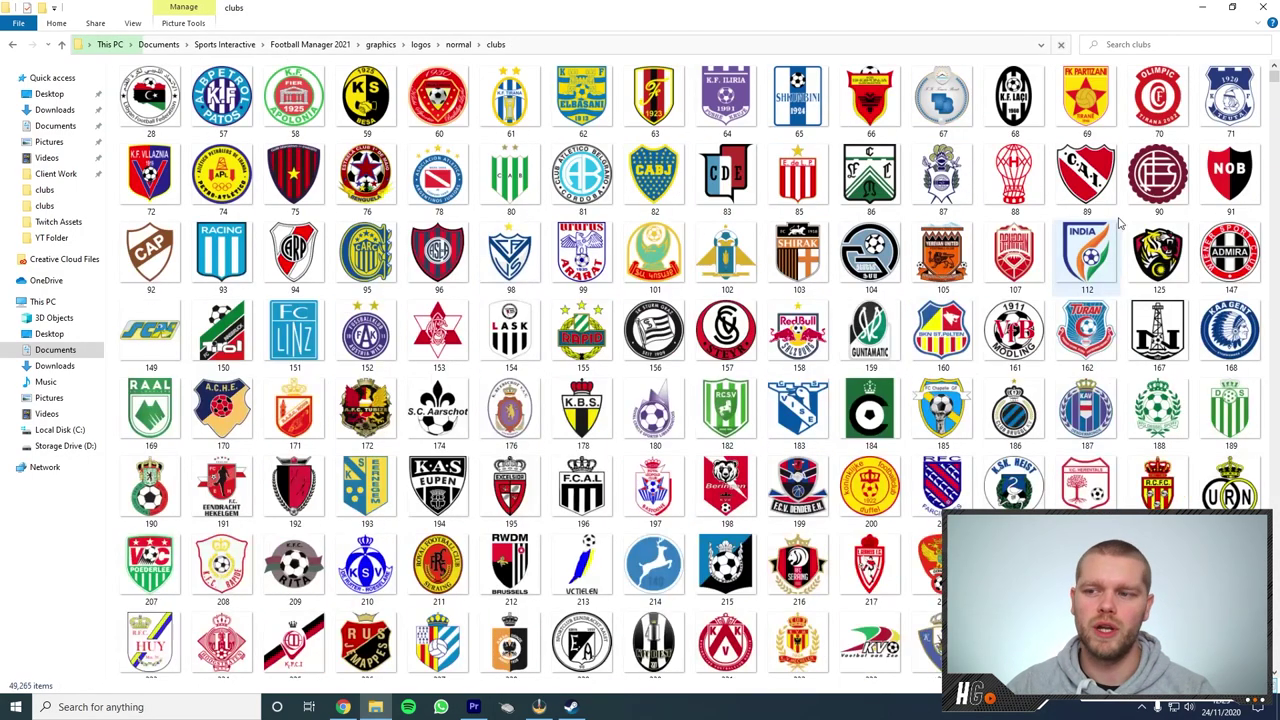
- Examine the first FM21 record and its club ID in the config file of the normal clubs folder, and close the file
left_click_drag(1273, 80, 1273, 665)
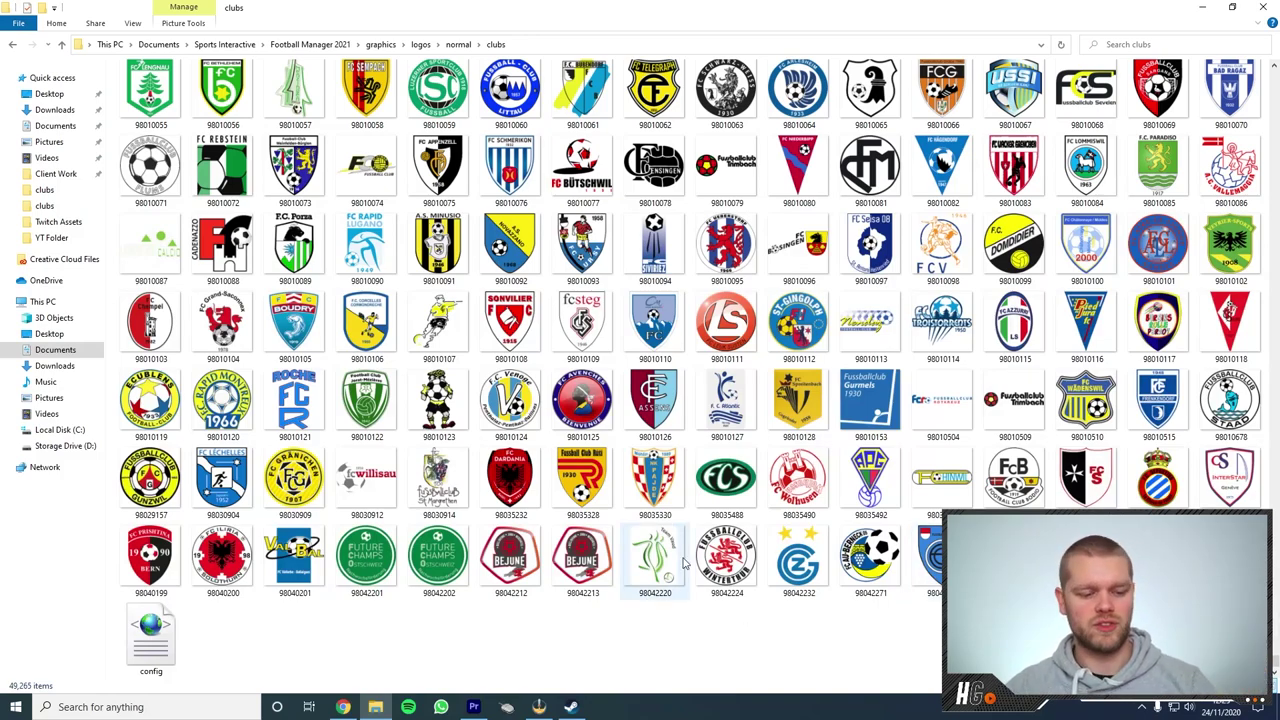
right_click(150, 645)
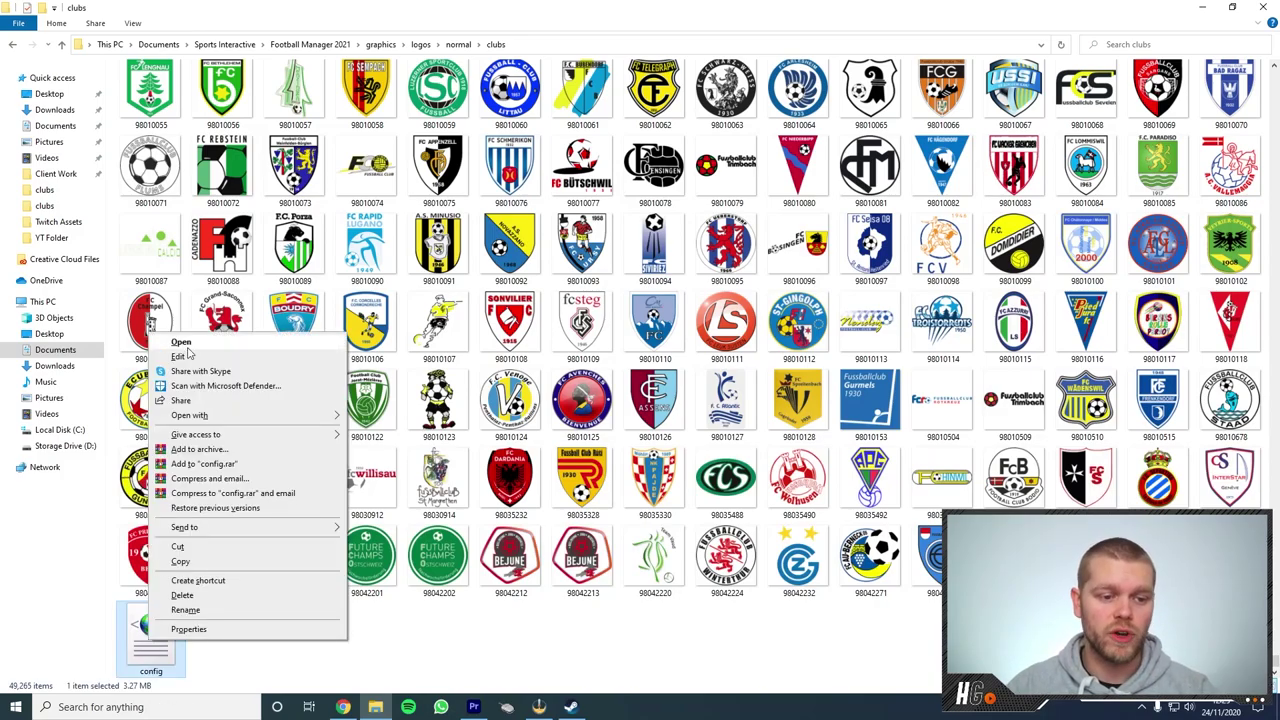
left_click(182, 357)
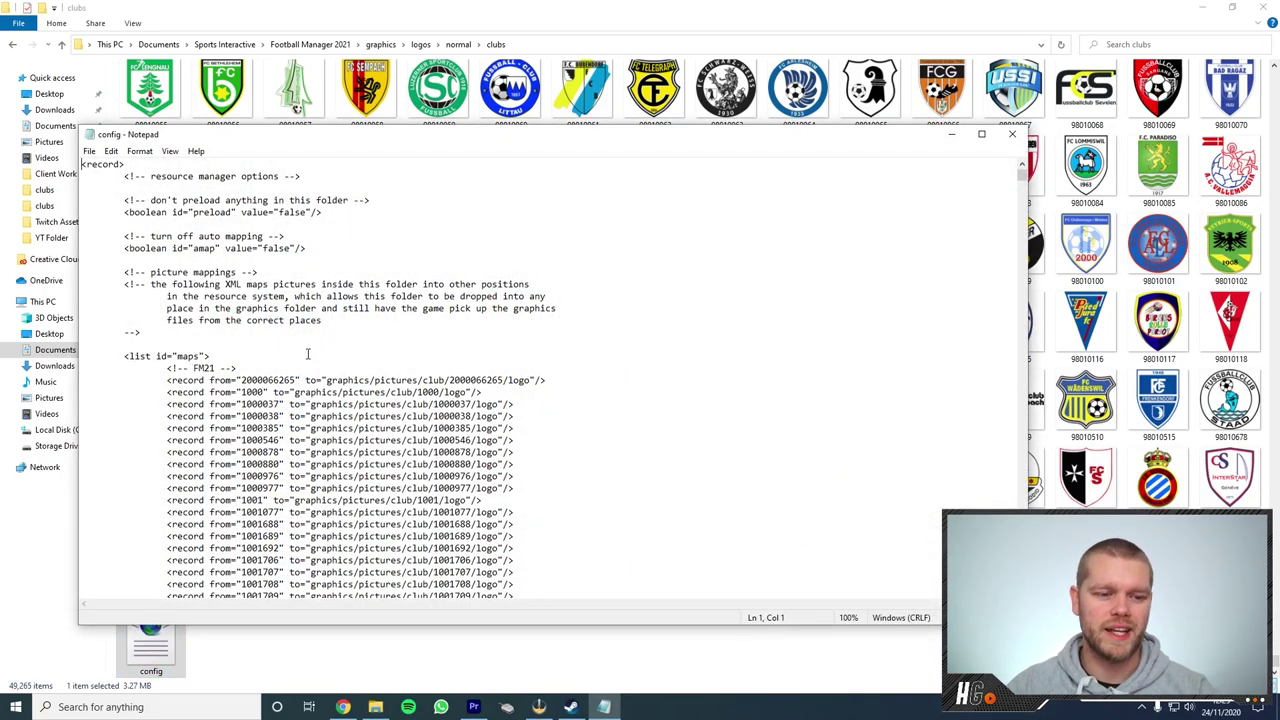
left_click_drag(565, 376, 167, 383)
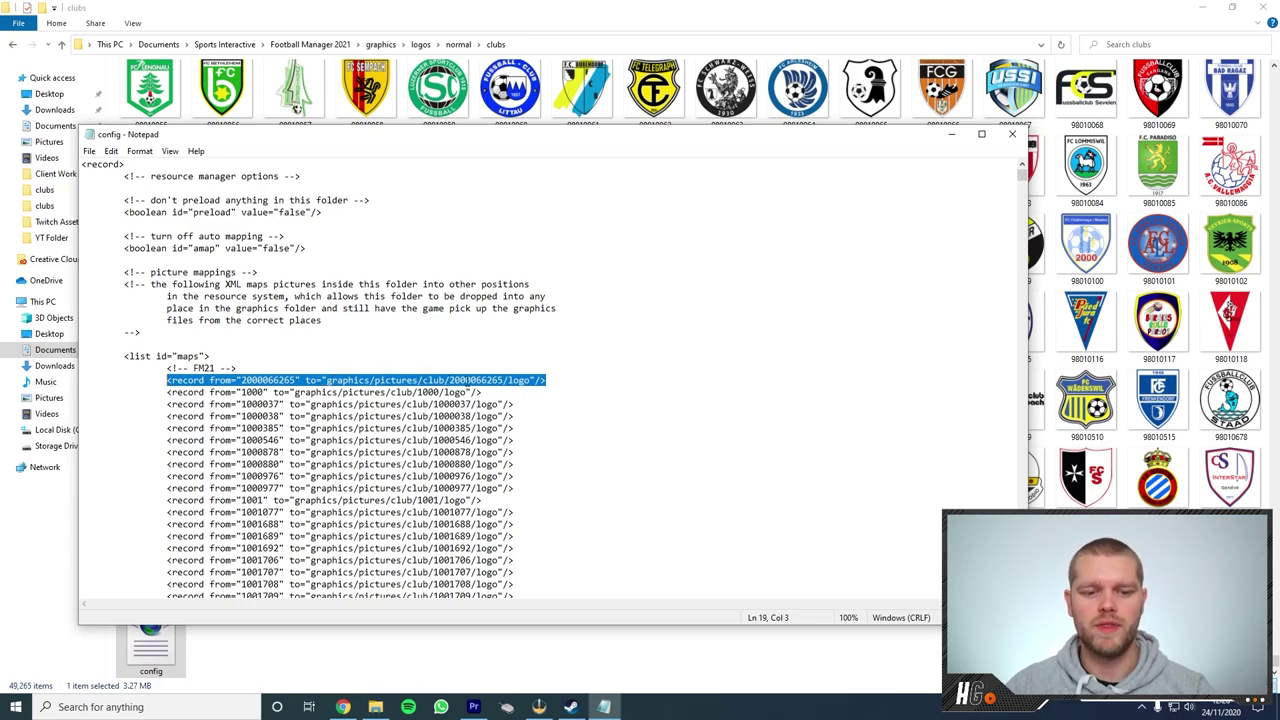
left_click_drag(449, 380, 505, 380)
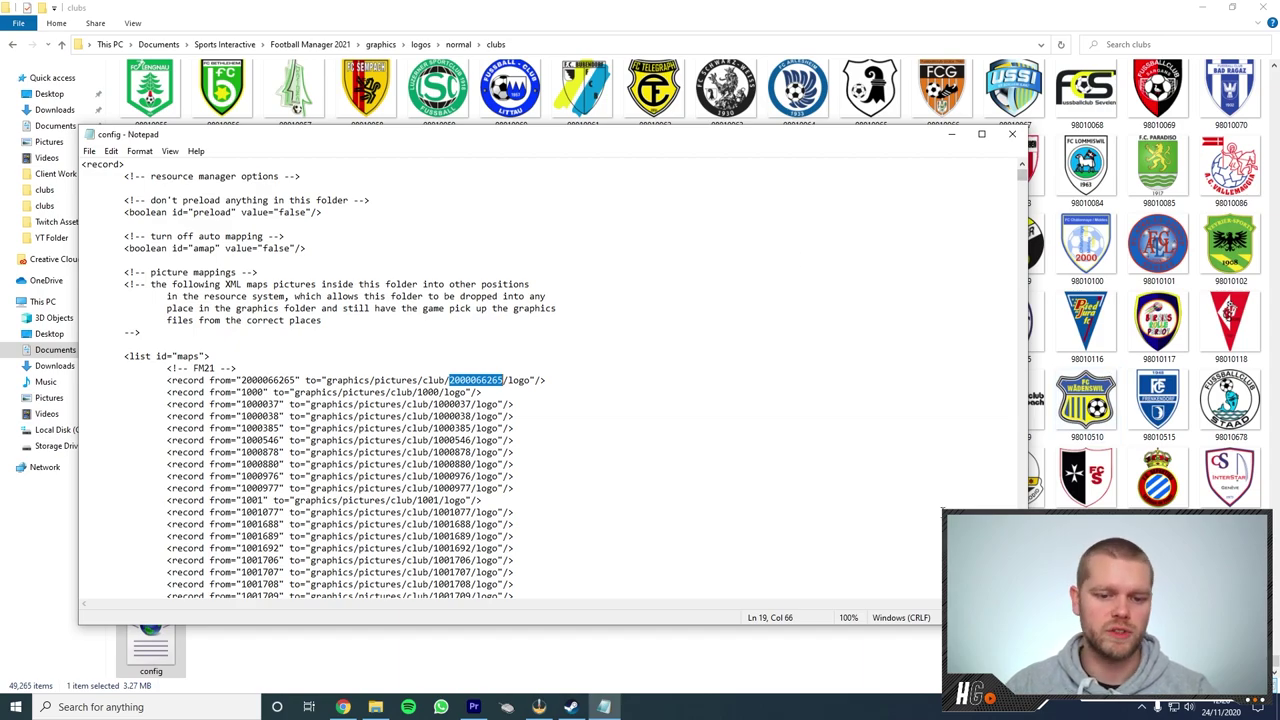
left_click(1012, 134)
- Open the clubs folder of the small logos and locate its config file at the end of the file list
key("alt+Up")
key("alt+Up")
double_click(248, 104)
double_click(160, 89)
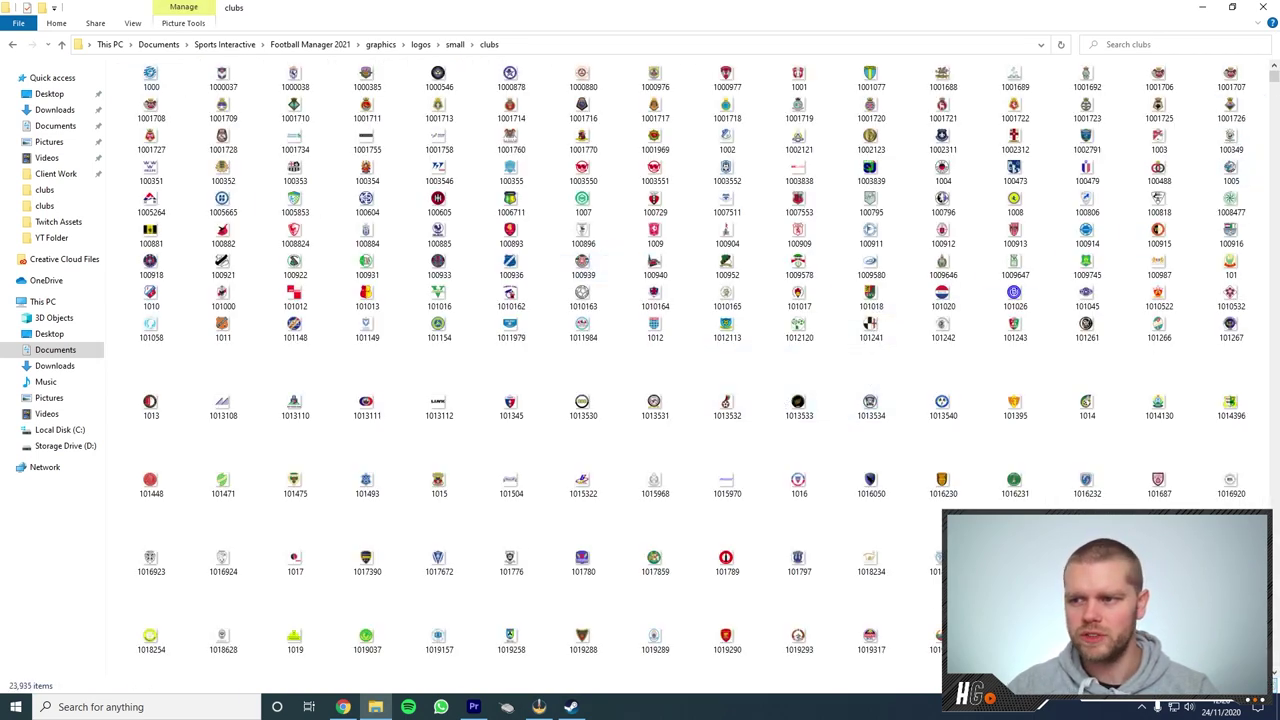
left_click_drag(1274, 88, 1274, 665)
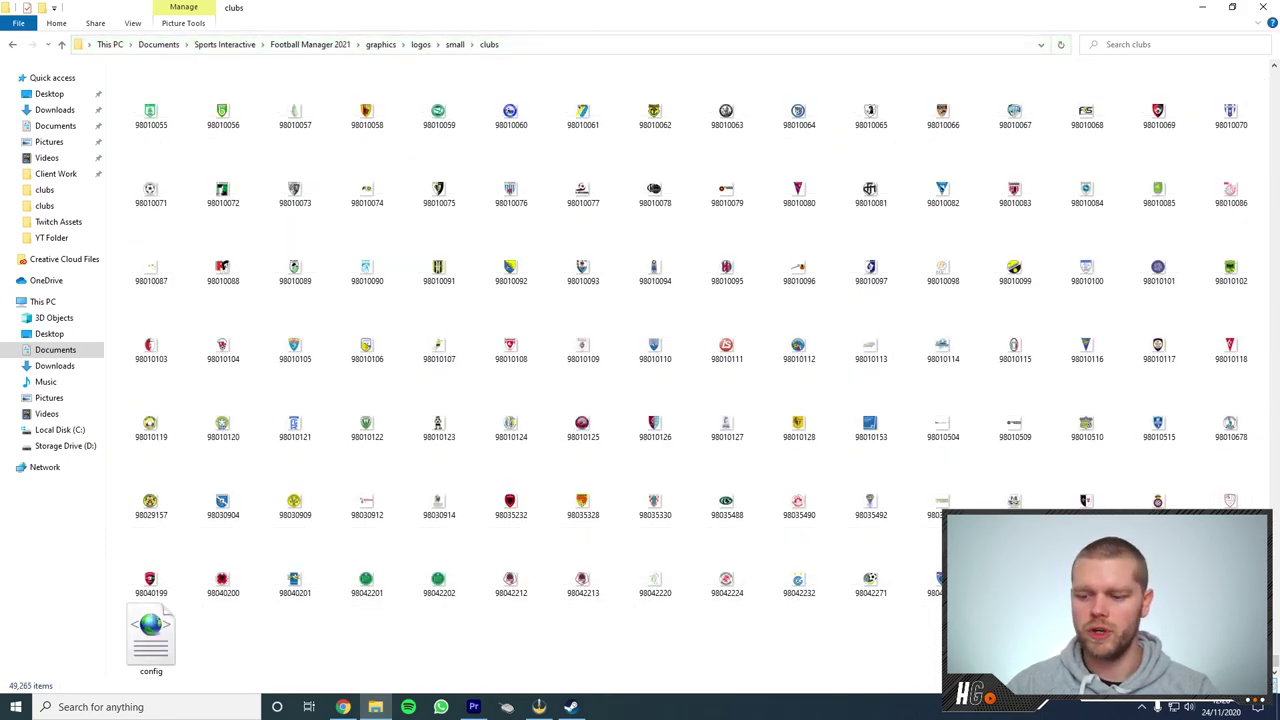
- Examine the first FM21 icon record in the config file of the small clubs folder, and close the file
right_click(152, 640)
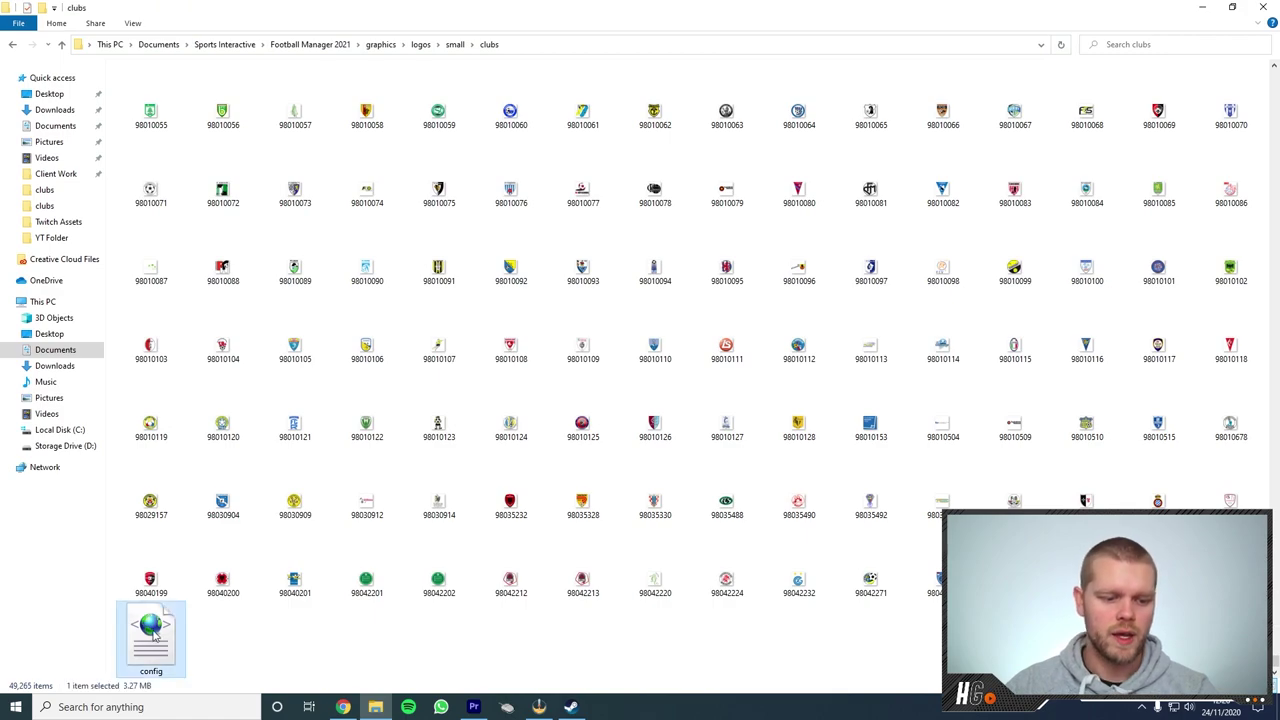
left_click(183, 346)
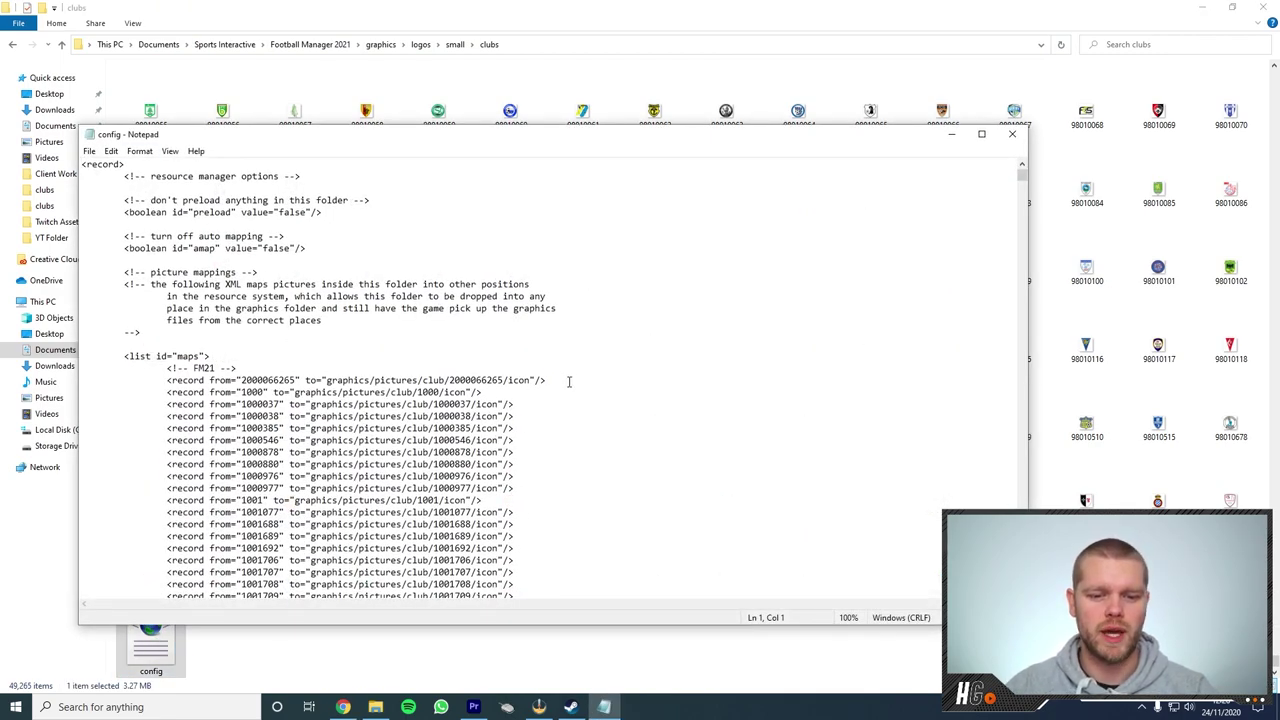
left_click_drag(569, 381, 150, 380)
left_click(213, 441)
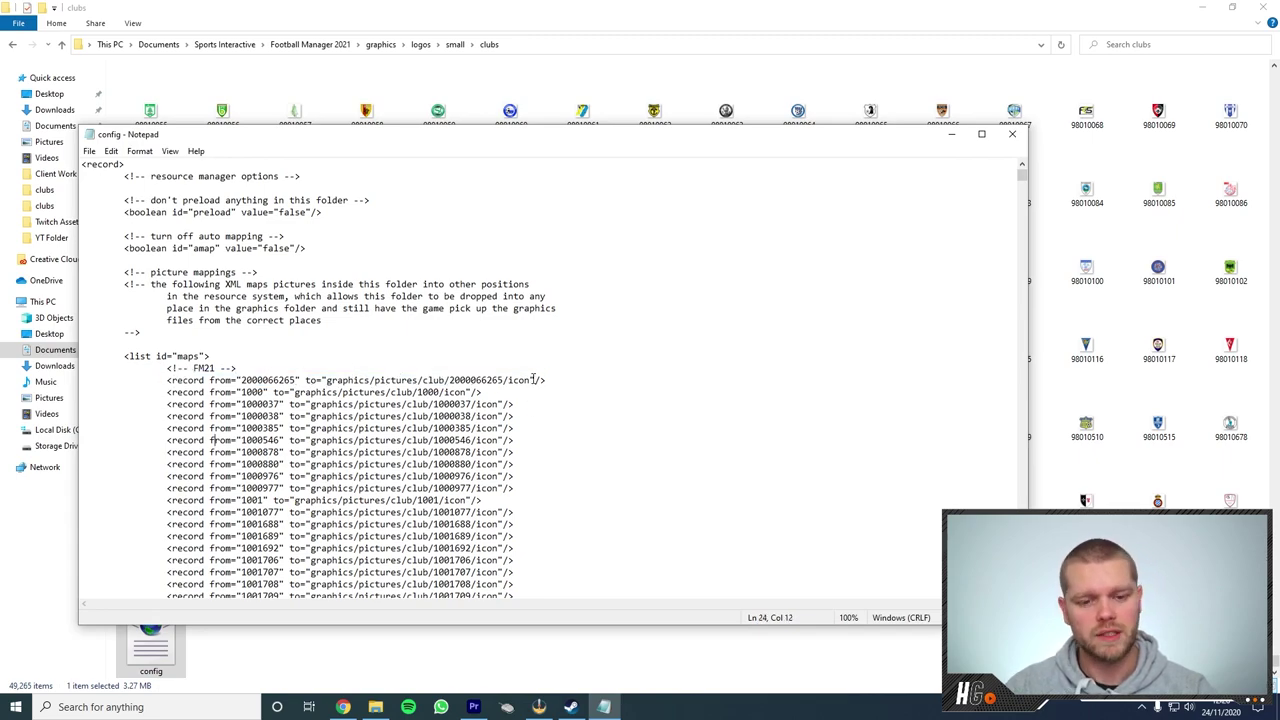
left_click(1012, 134)
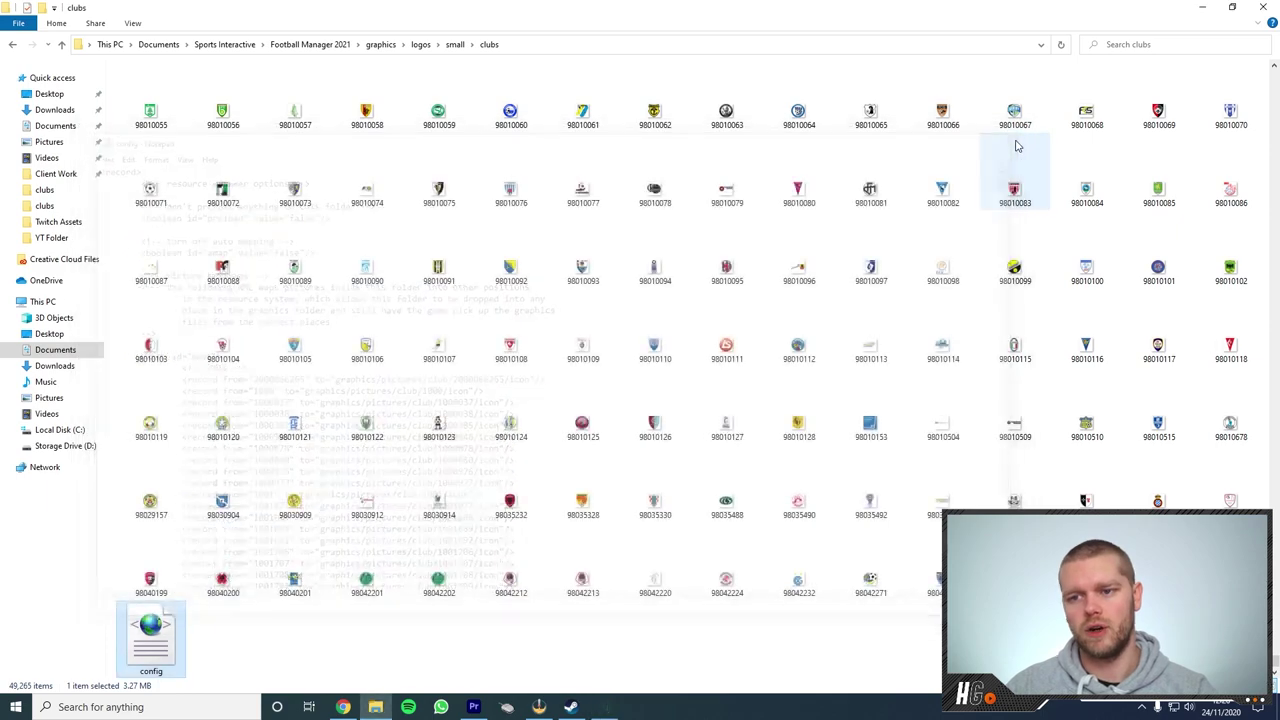
- Go back to the graphics folder and open Hood Gaming Kits within the kits folder
key("alt+Up")
key("alt+Up")
key("alt+Up")
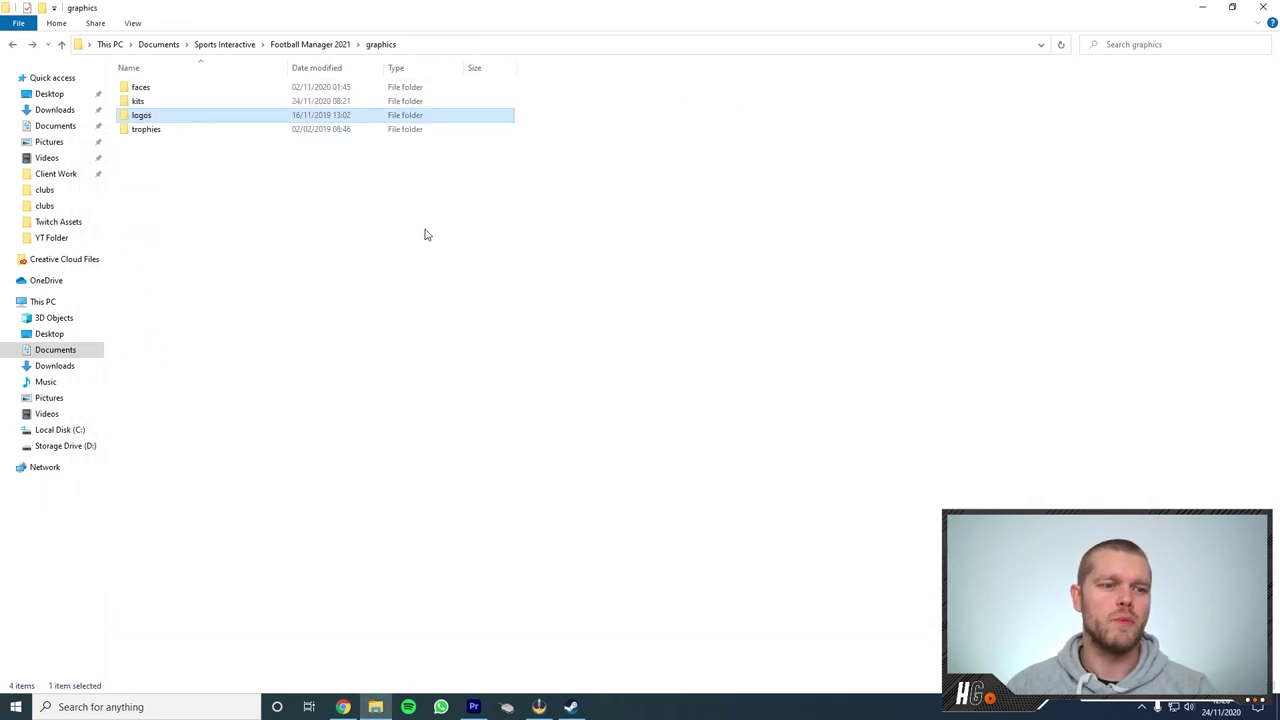
double_click(178, 104)
double_click(172, 88)
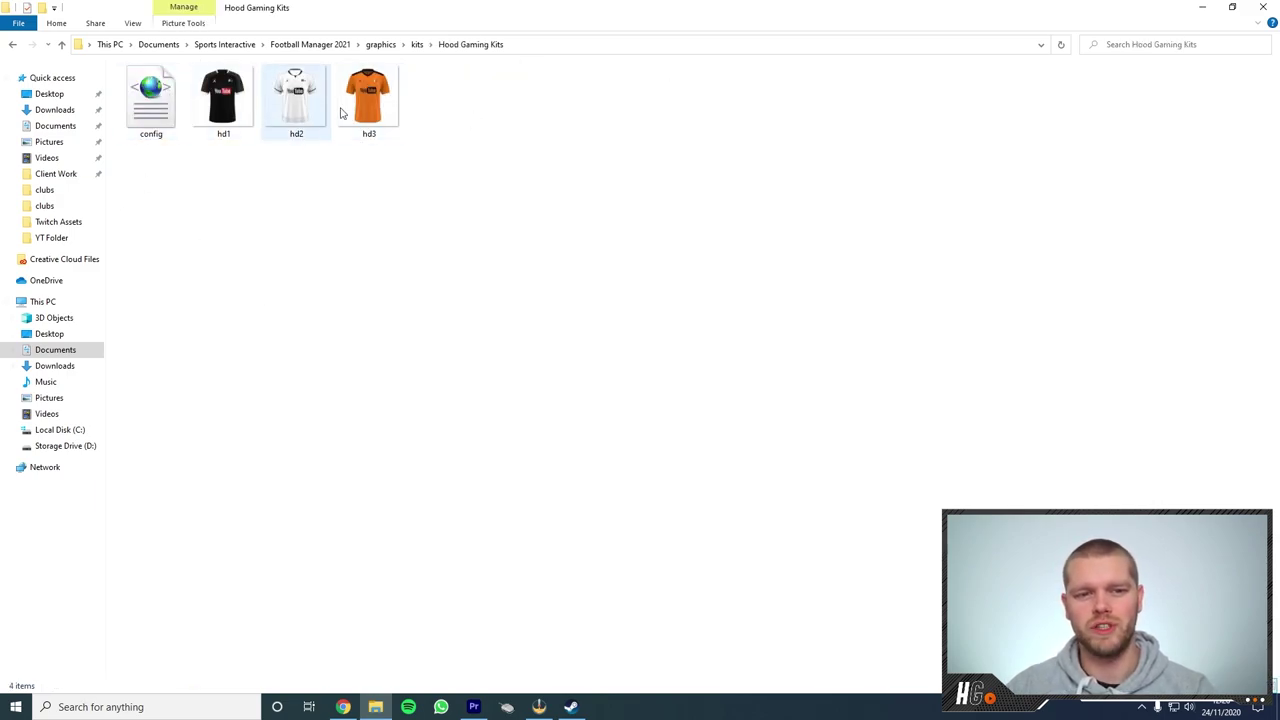
- Examine the team ID in the hd1 home kit record of the Hood Gaming Kits config file, and return to the kits folder
left_click(150, 110)
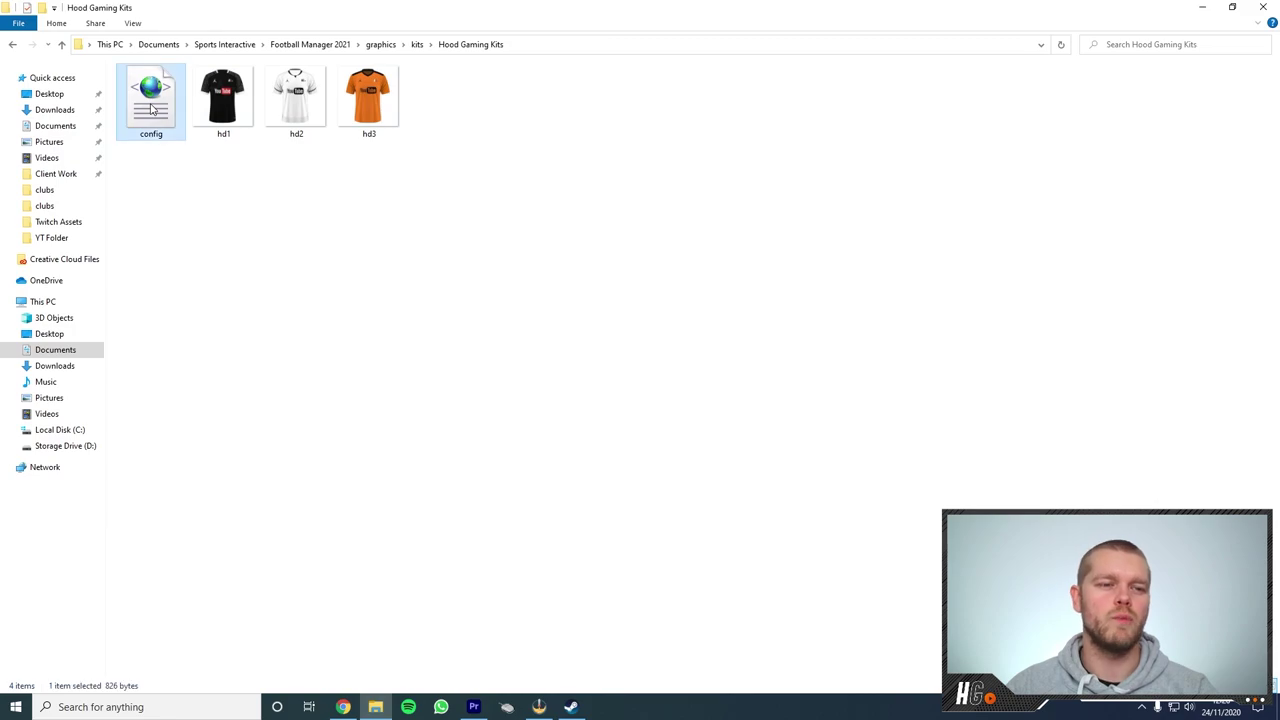
right_click(150, 110)
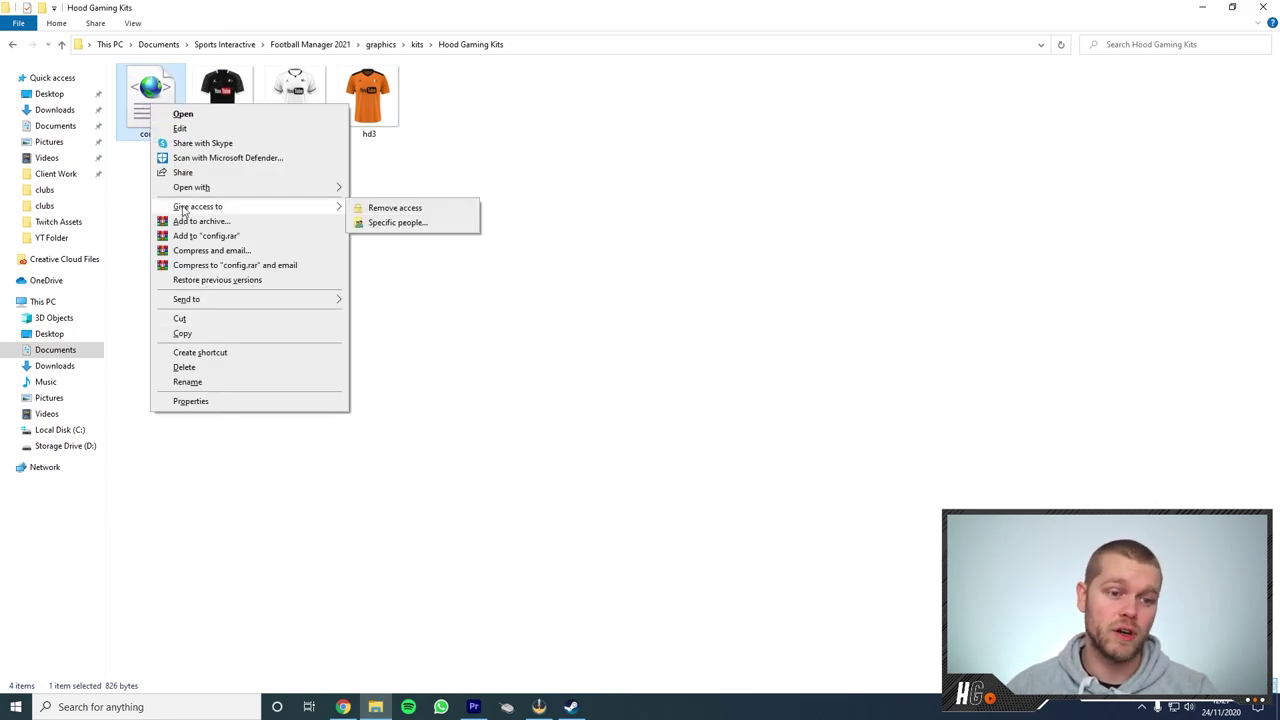
left_click(176, 128)
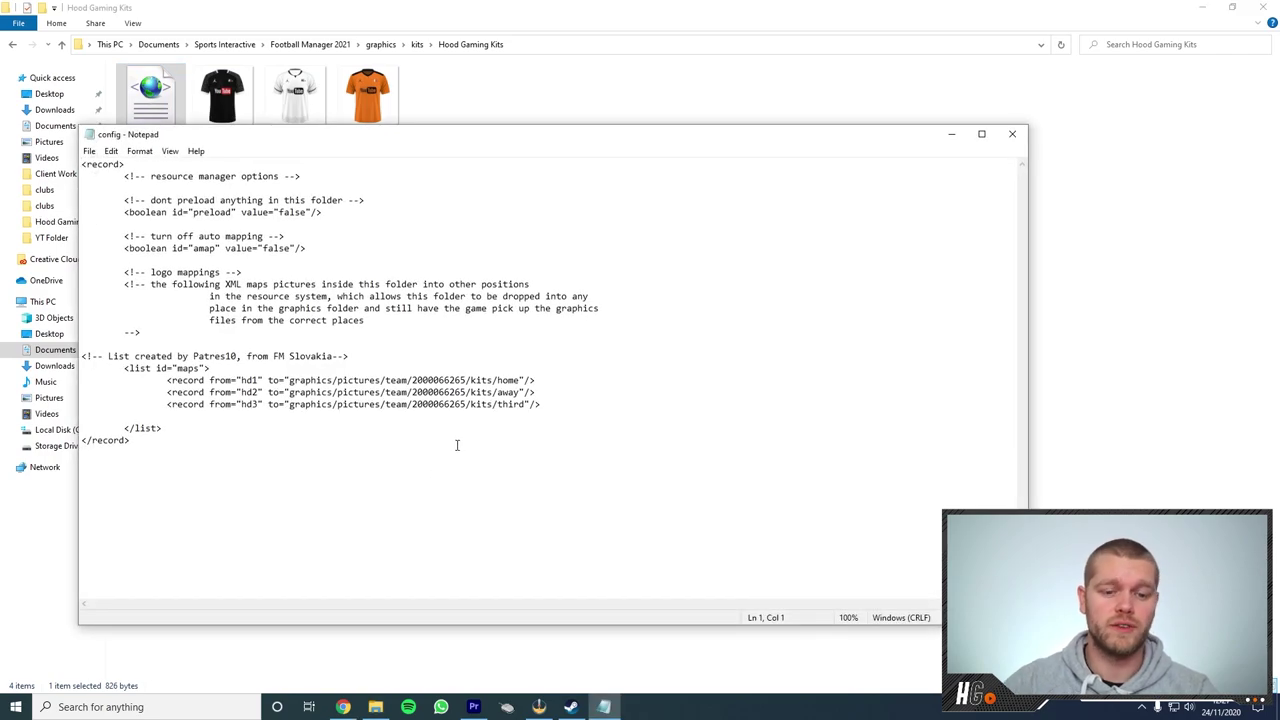
left_click_drag(466, 380, 413, 377)
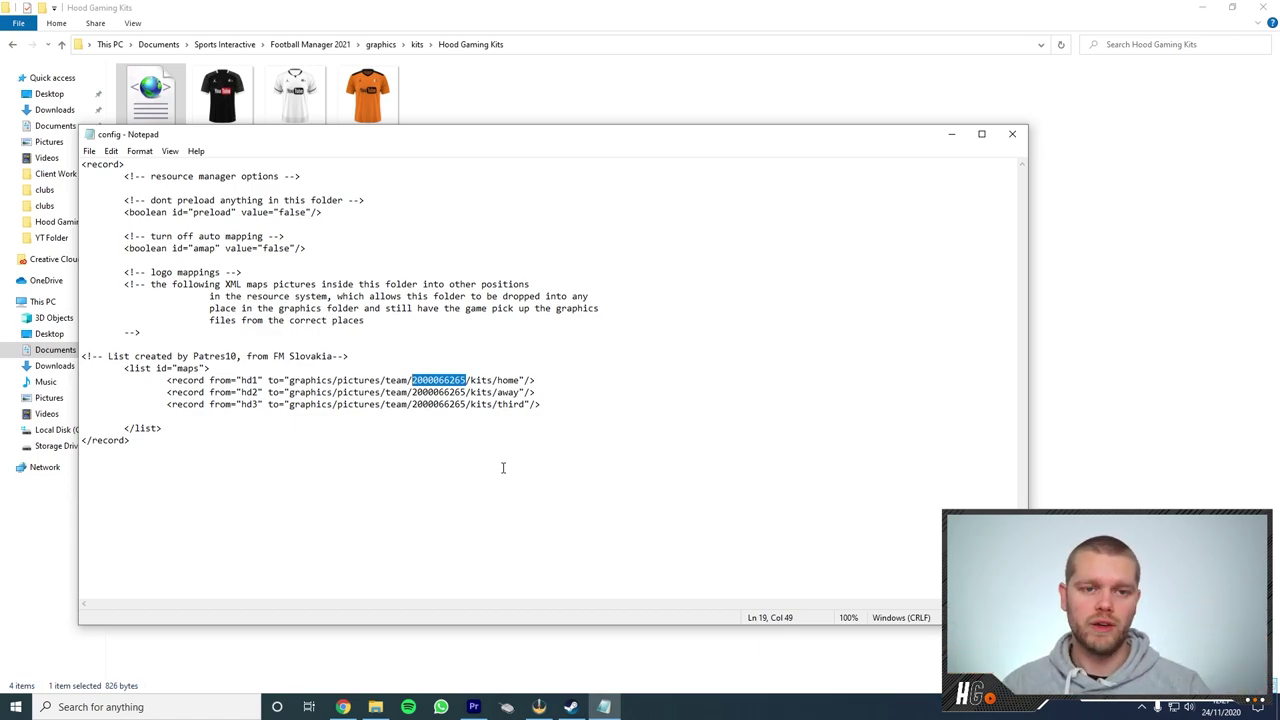
left_click(1012, 134)
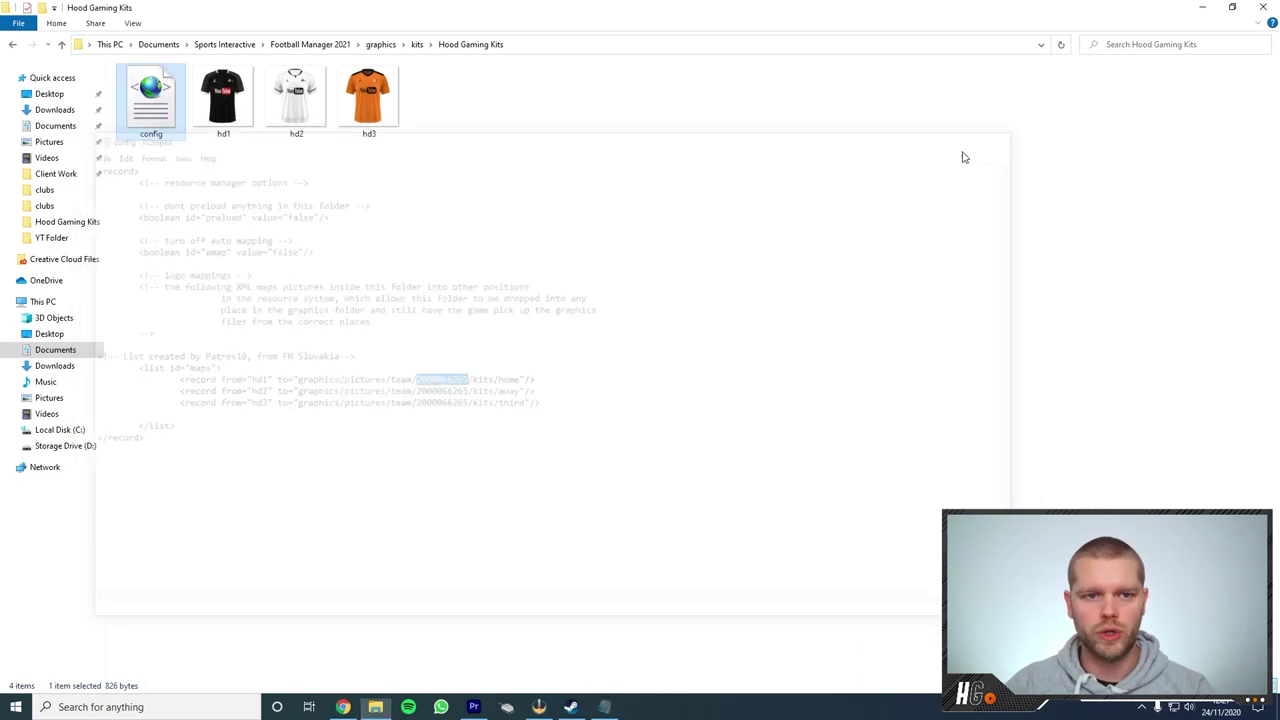
left_click(385, 46)
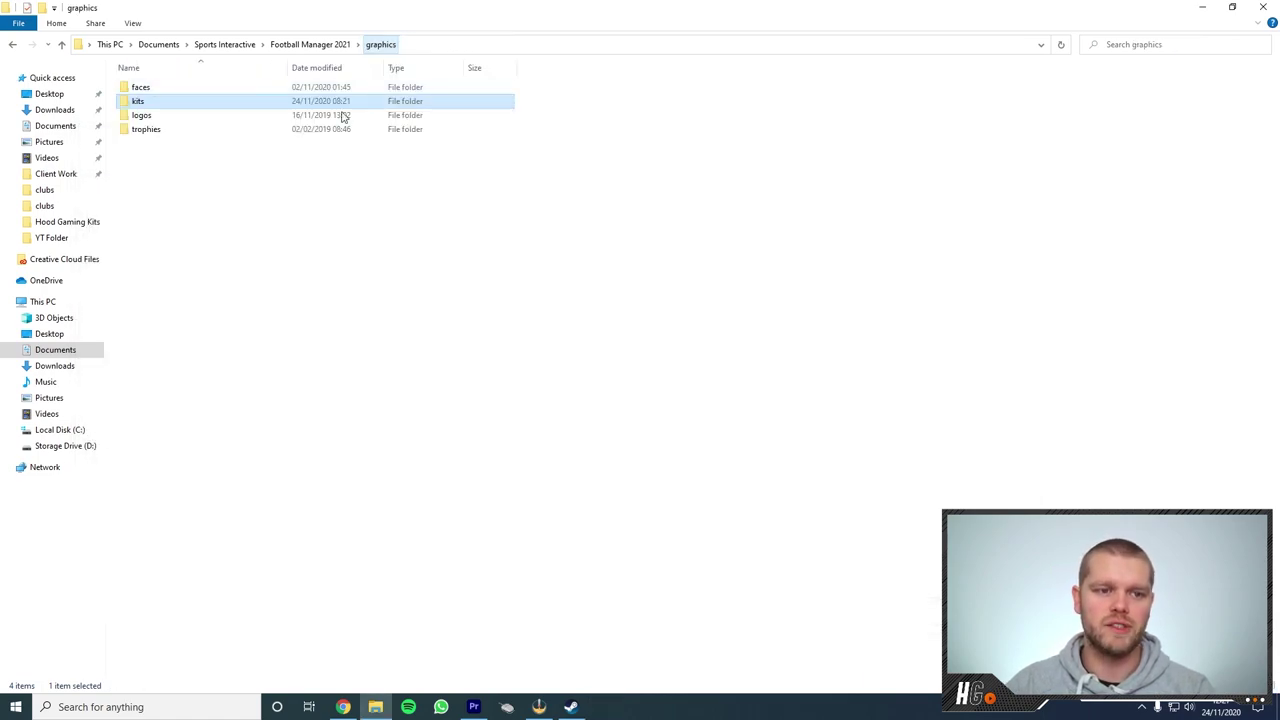
double_click(204, 101)
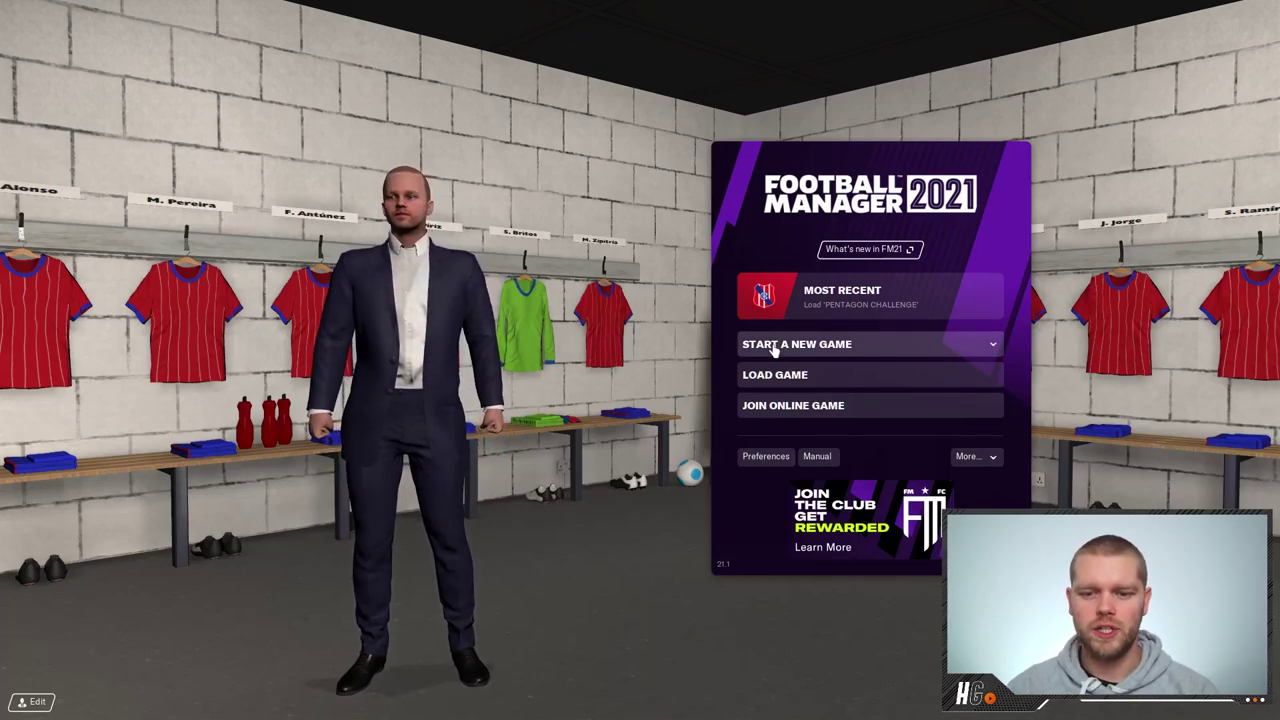
- Switch to Football Manager 2021 and begin a new career with the Football Manager 2021 database and the HoodGamingDB editor file enabled
left_click(899, 350)
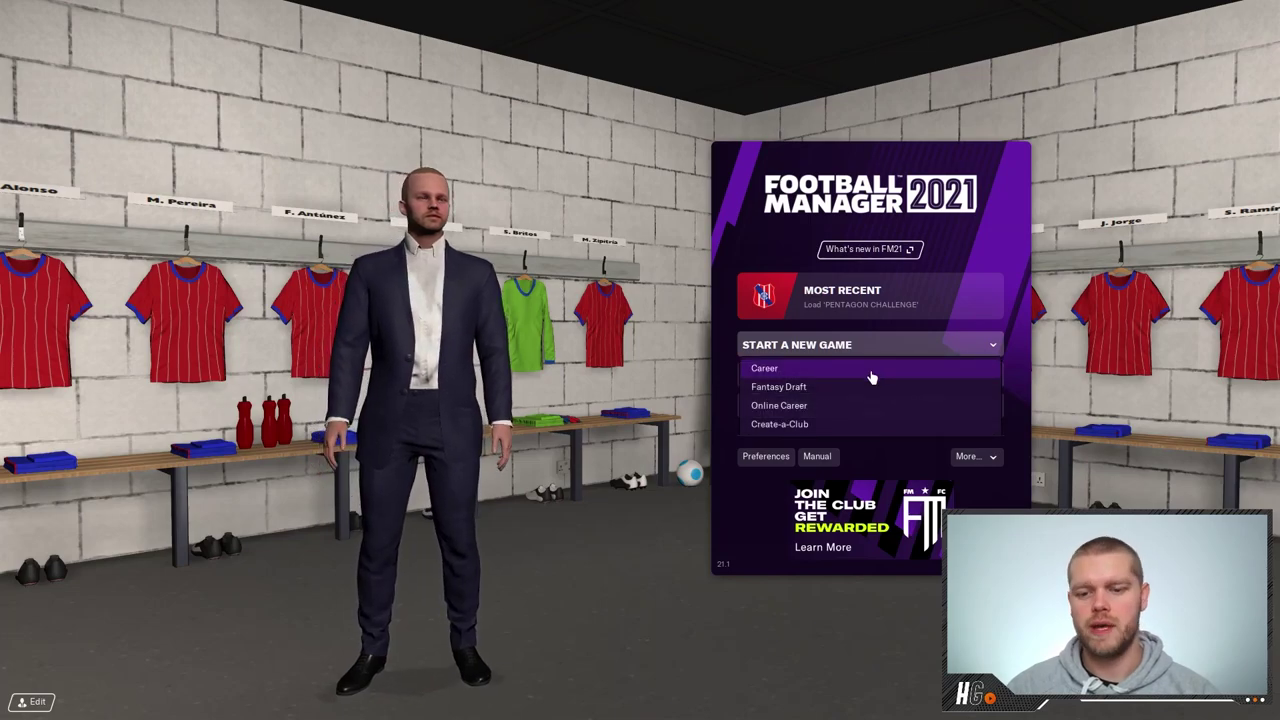
left_click(871, 372)
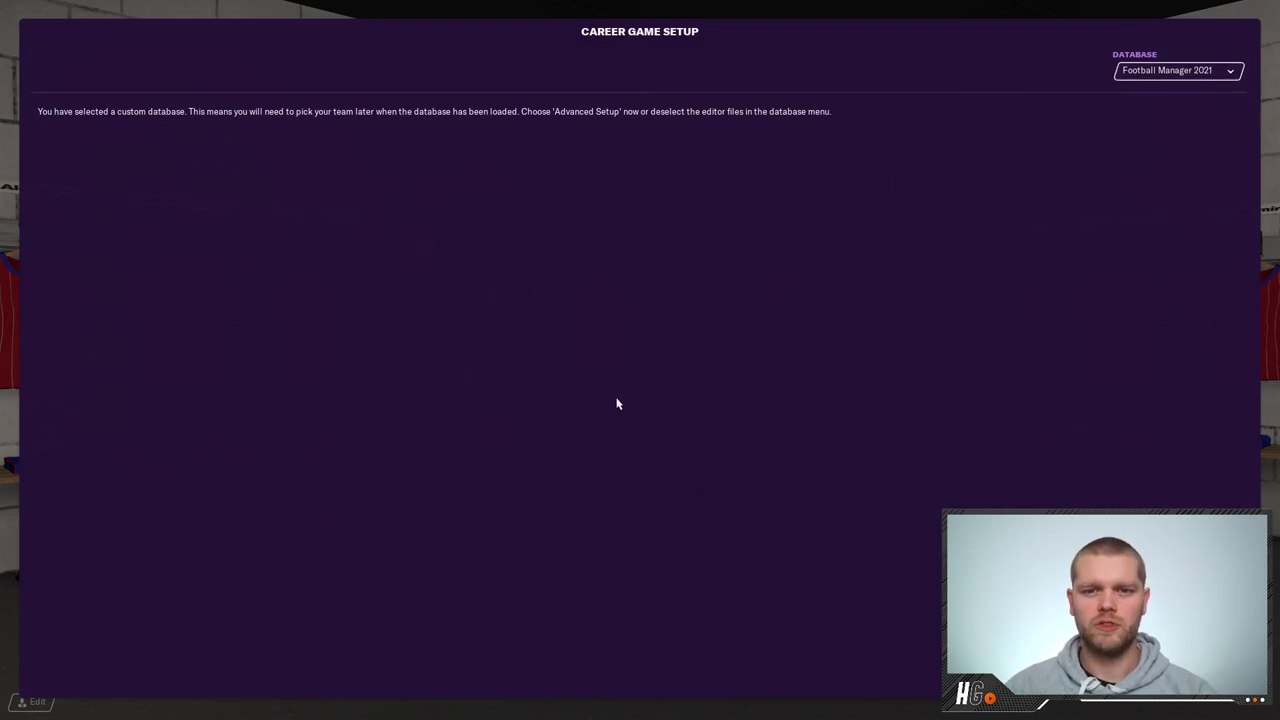
left_click(1160, 76)
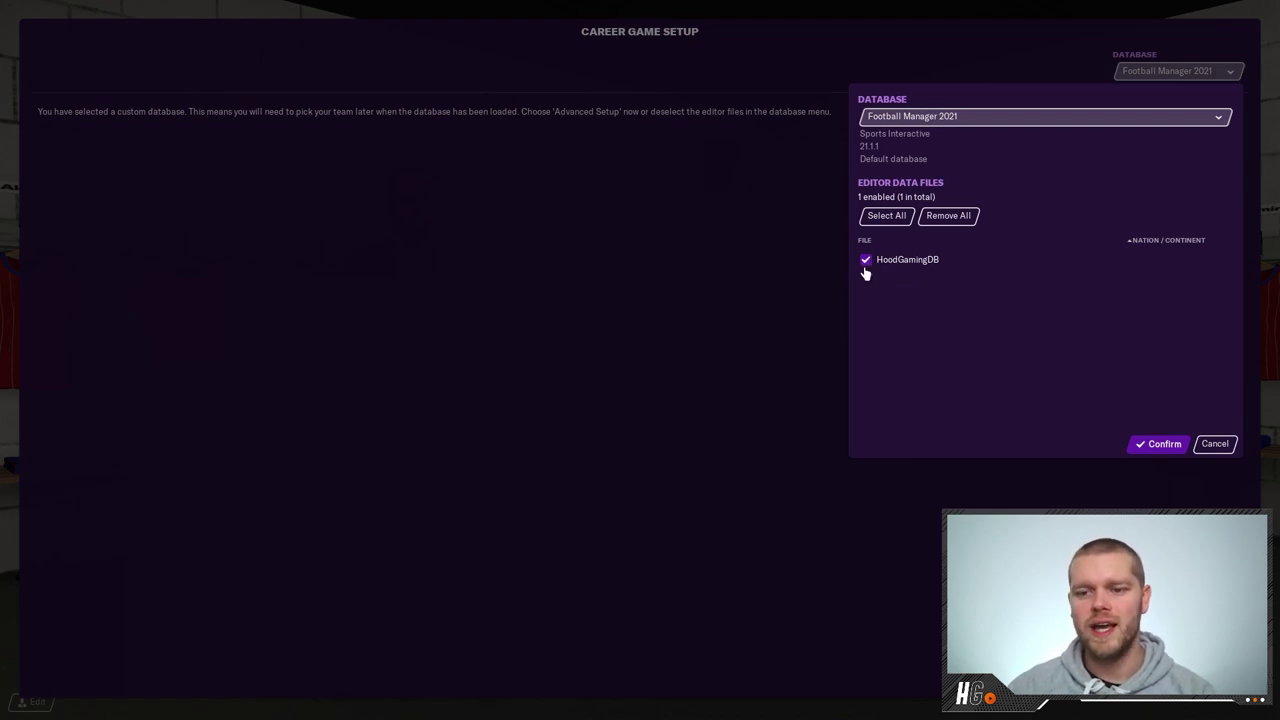
left_click(1158, 447)
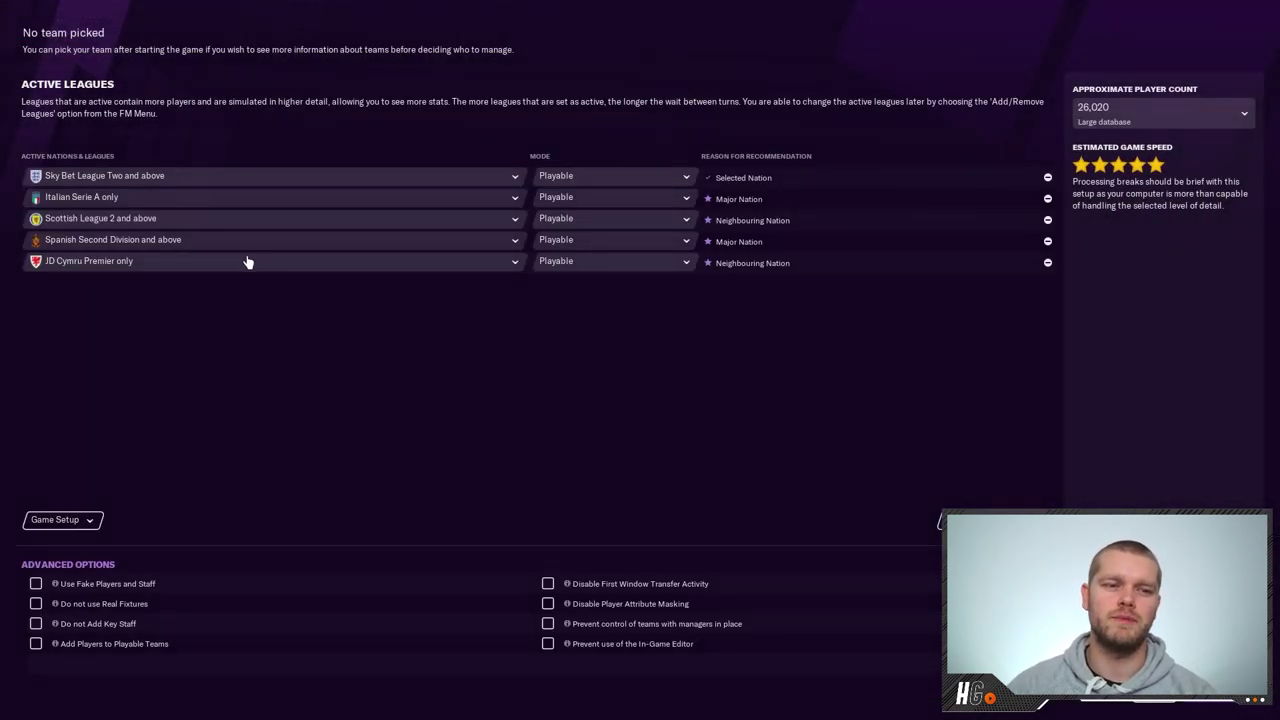
- Remove the Italian, Scottish, Spanish and Welsh leagues, and set the English leagues to Vanarama National League North/South and above
left_click(1047, 199)
left_click(1047, 199)
left_click(1047, 199)
left_click(1047, 199)
left_click(400, 177)
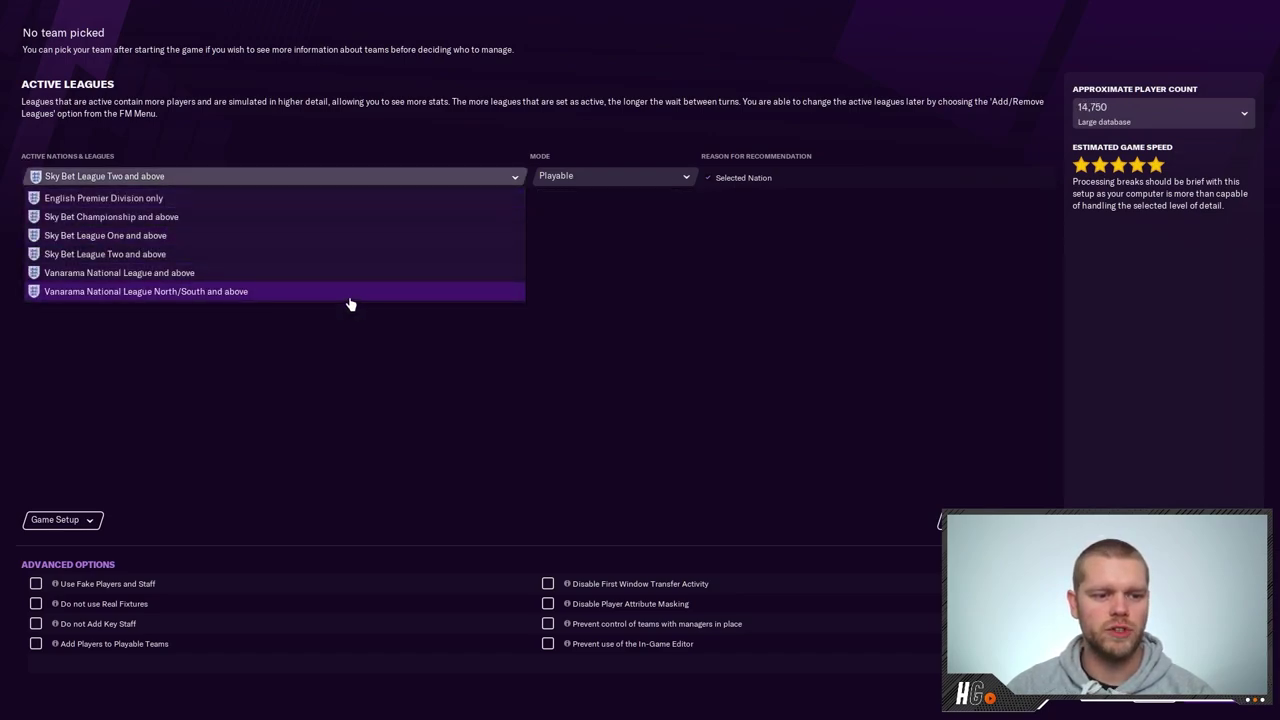
left_click(350, 294)
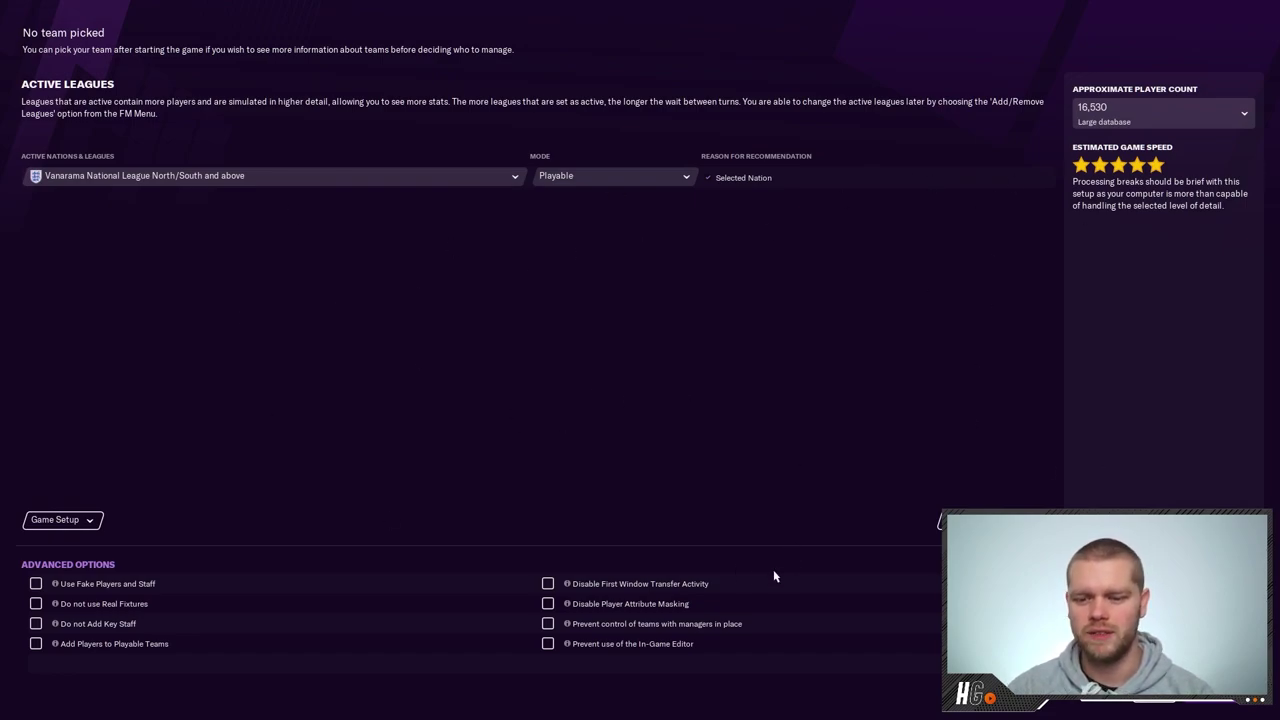
- Turn on Disable Player Attribute Masking, and call up the start-game confirmation but go back to the setup
left_click(548, 605)
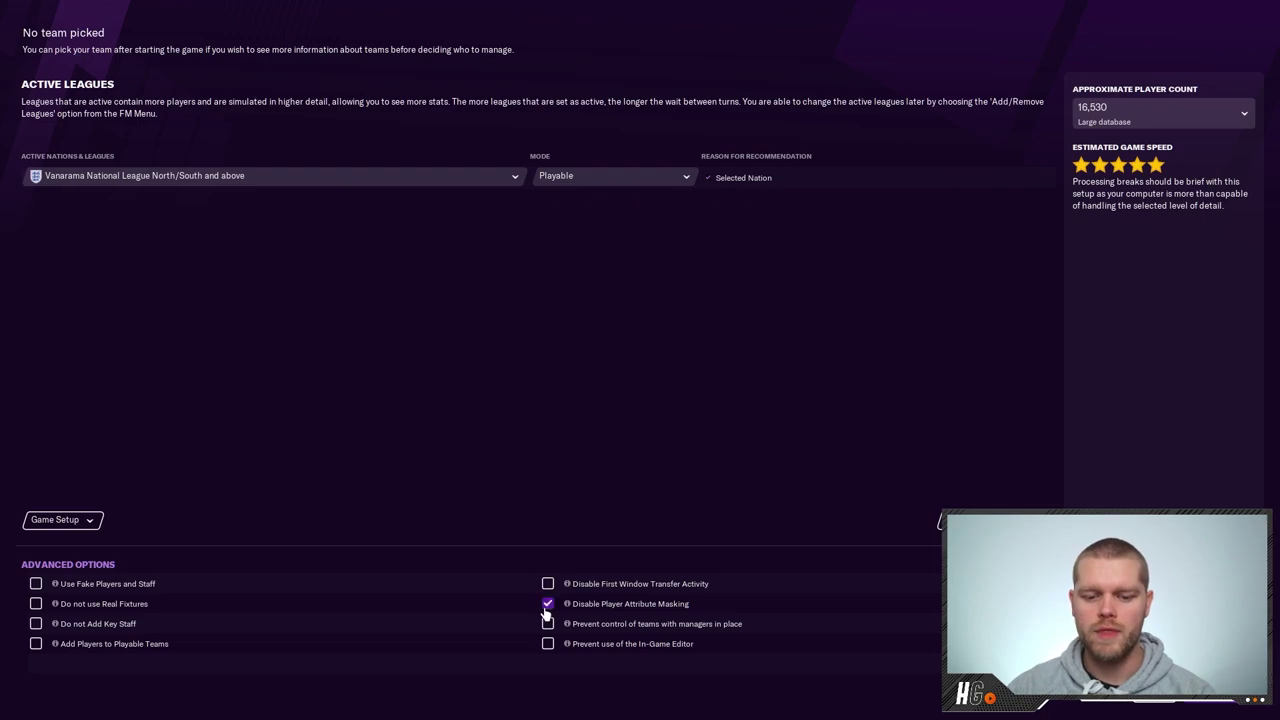
left_click(1200, 520)
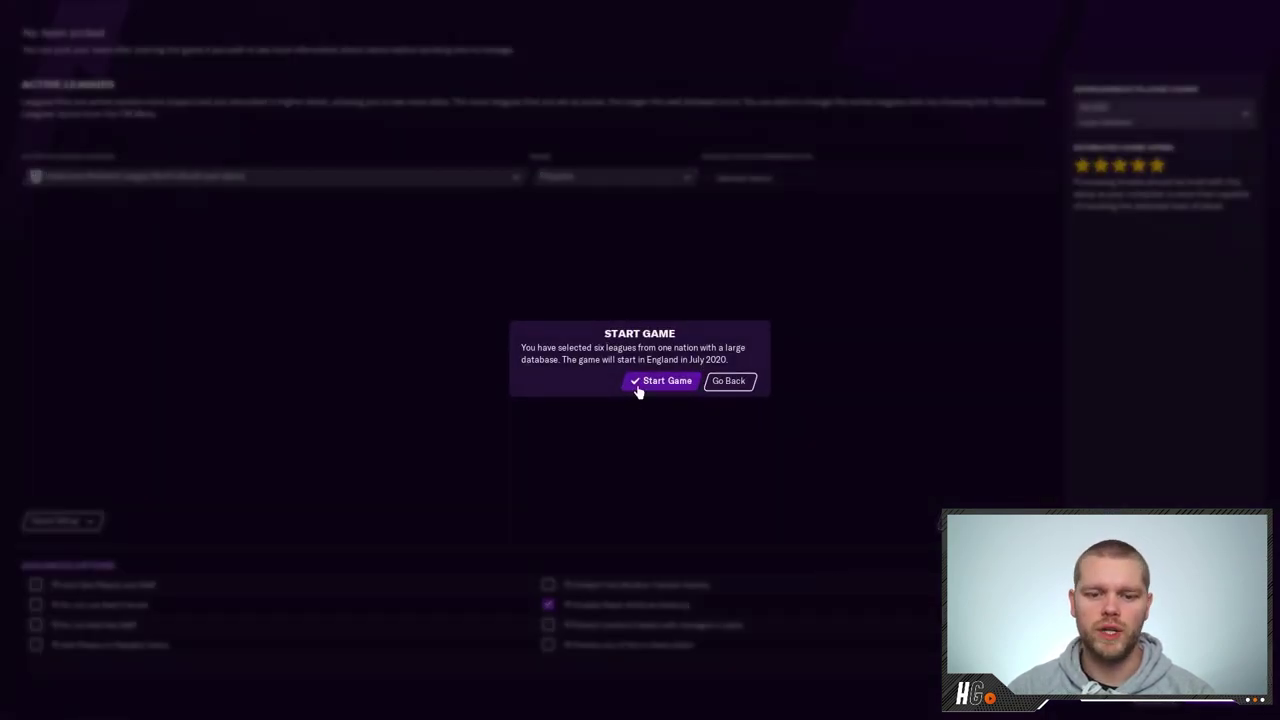
left_click(729, 381)
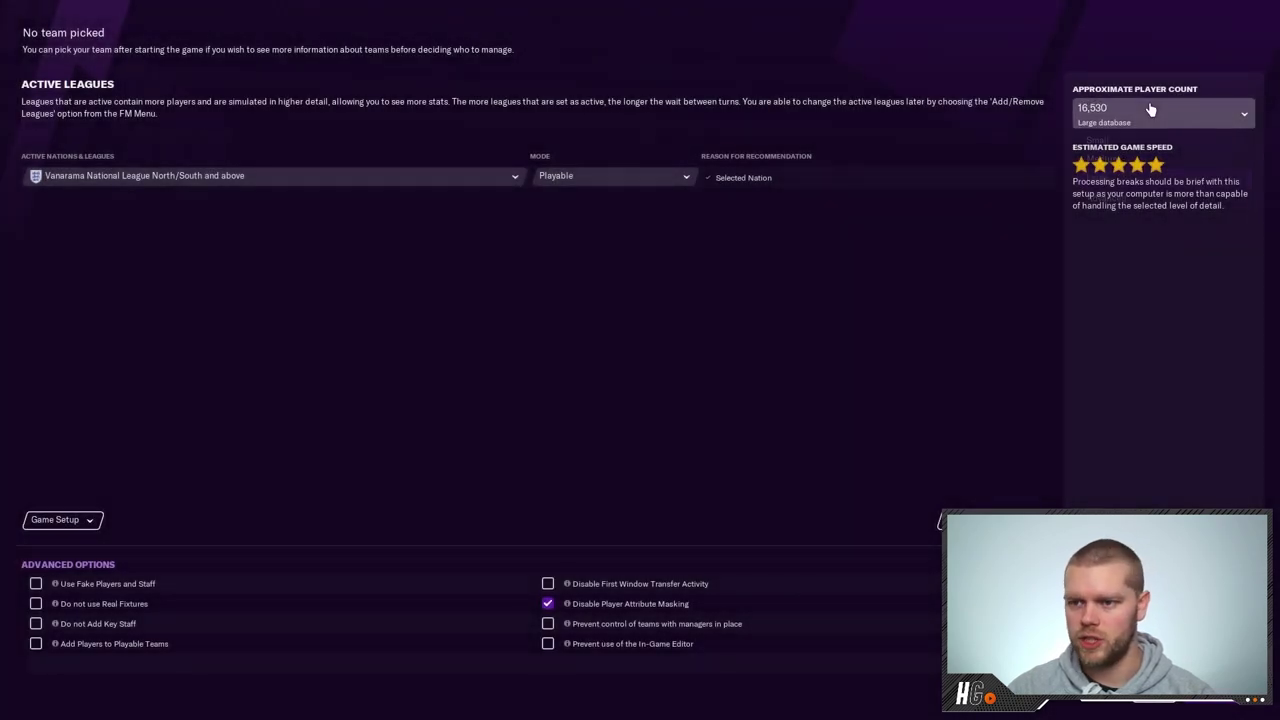
- Set the player database size to small and start the game with the selected English leagues
left_click(1140, 112)
left_click(1100, 140)
left_click(990, 521)
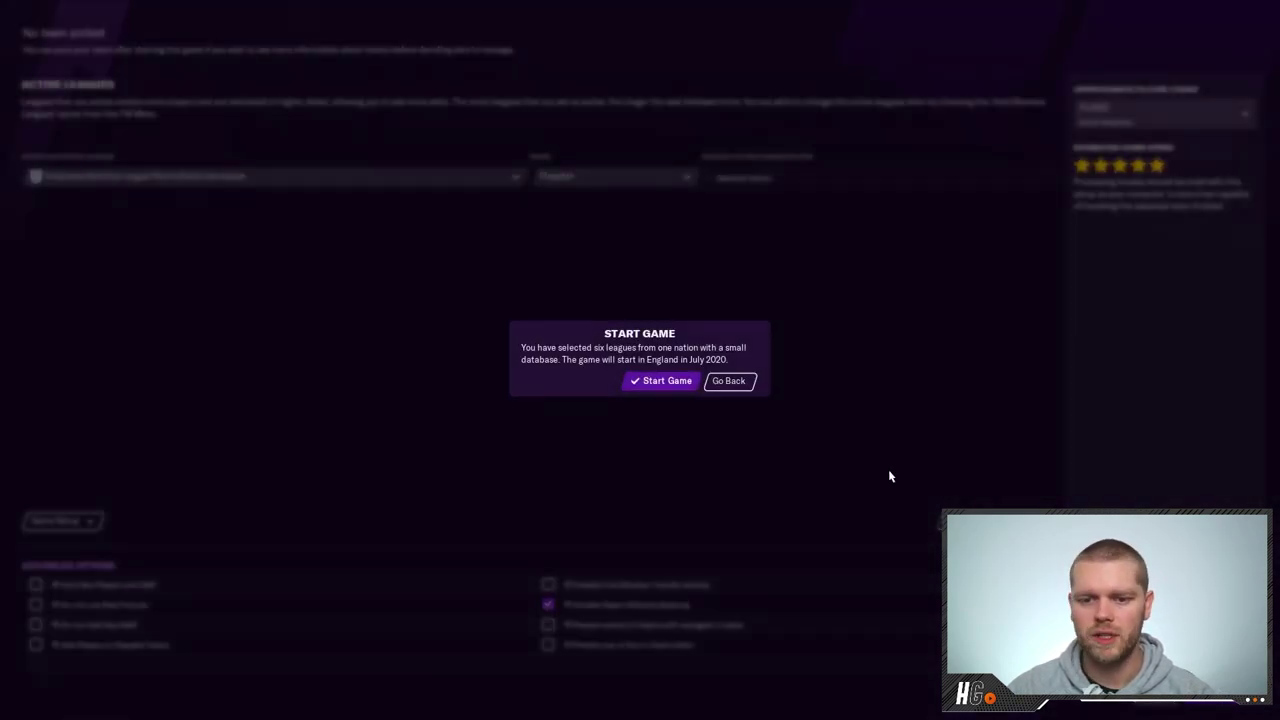
left_click(679, 382)
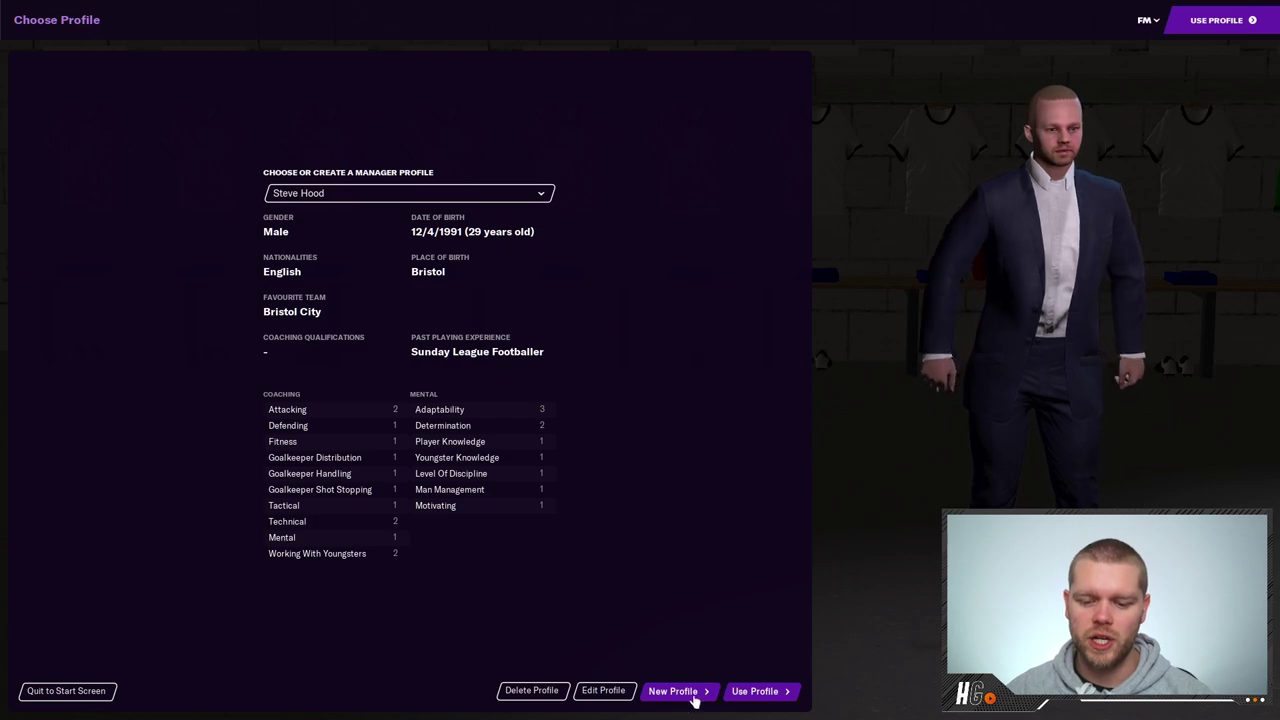
- Use the existing manager profile and choose Hood Gaming from Vanarama South as the single team to manage
left_click(742, 694)
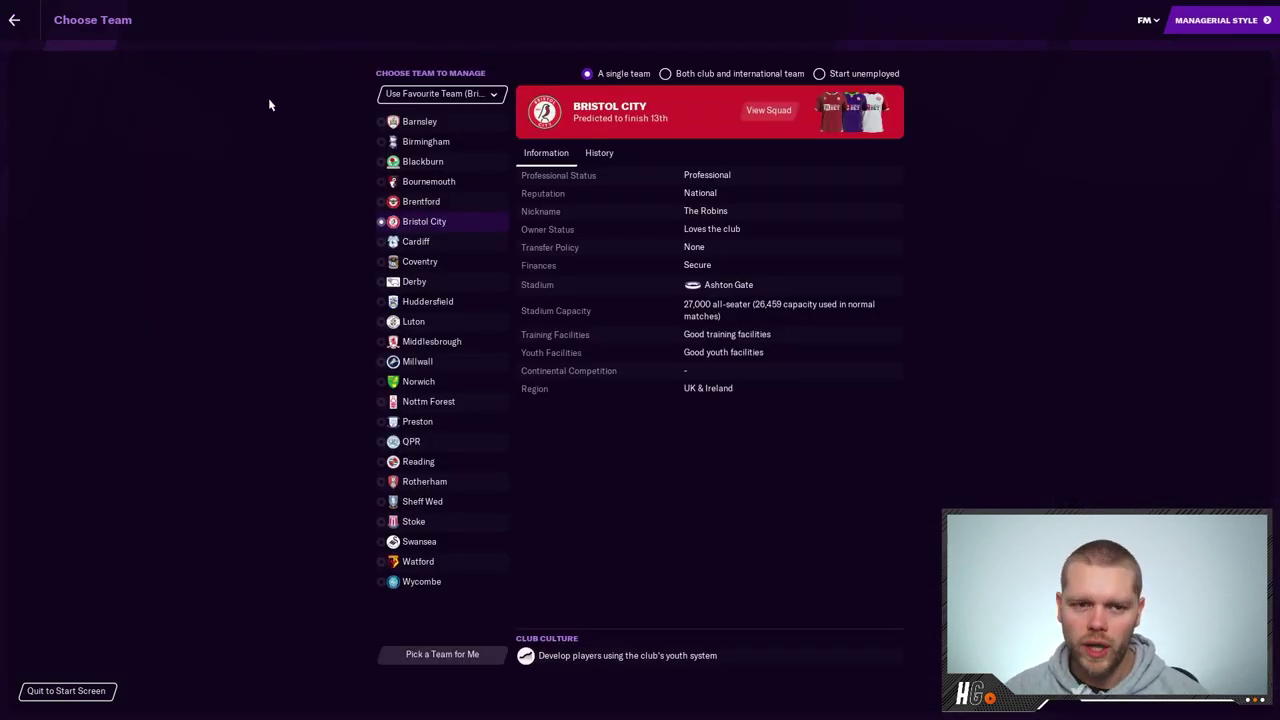
left_click(441, 94)
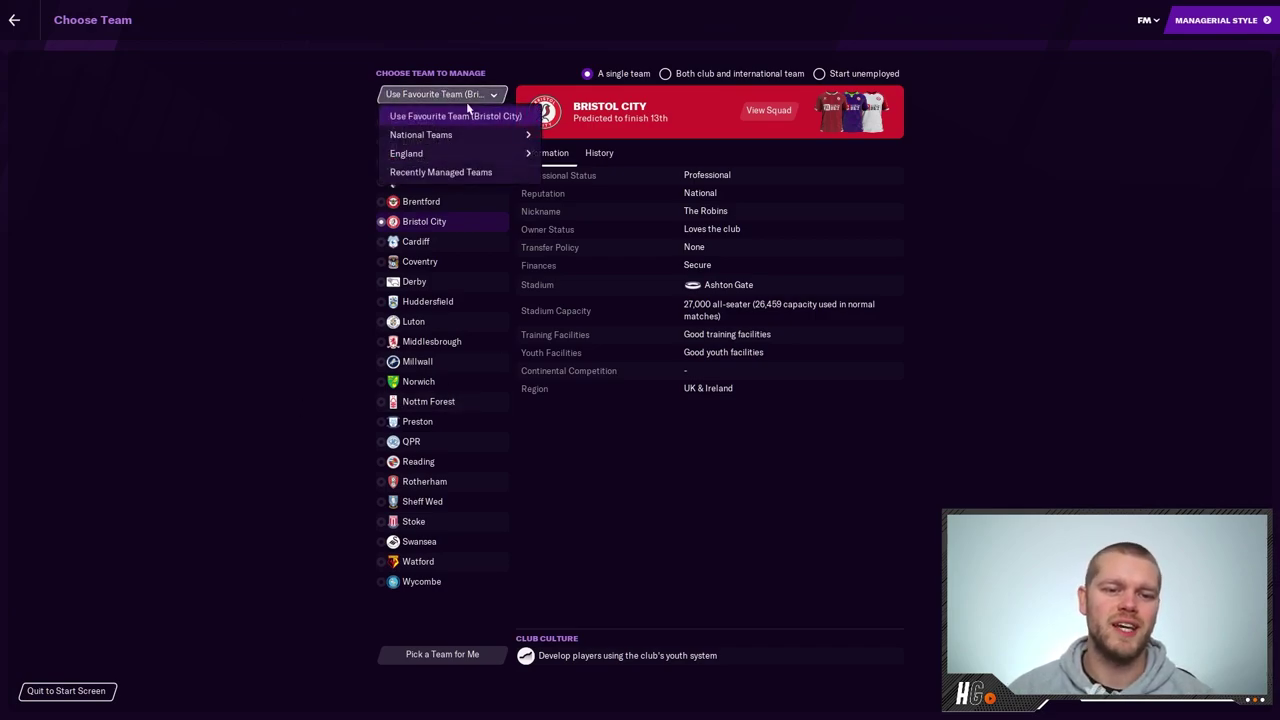
mouse_move(443, 151)
mouse_move(622, 256)
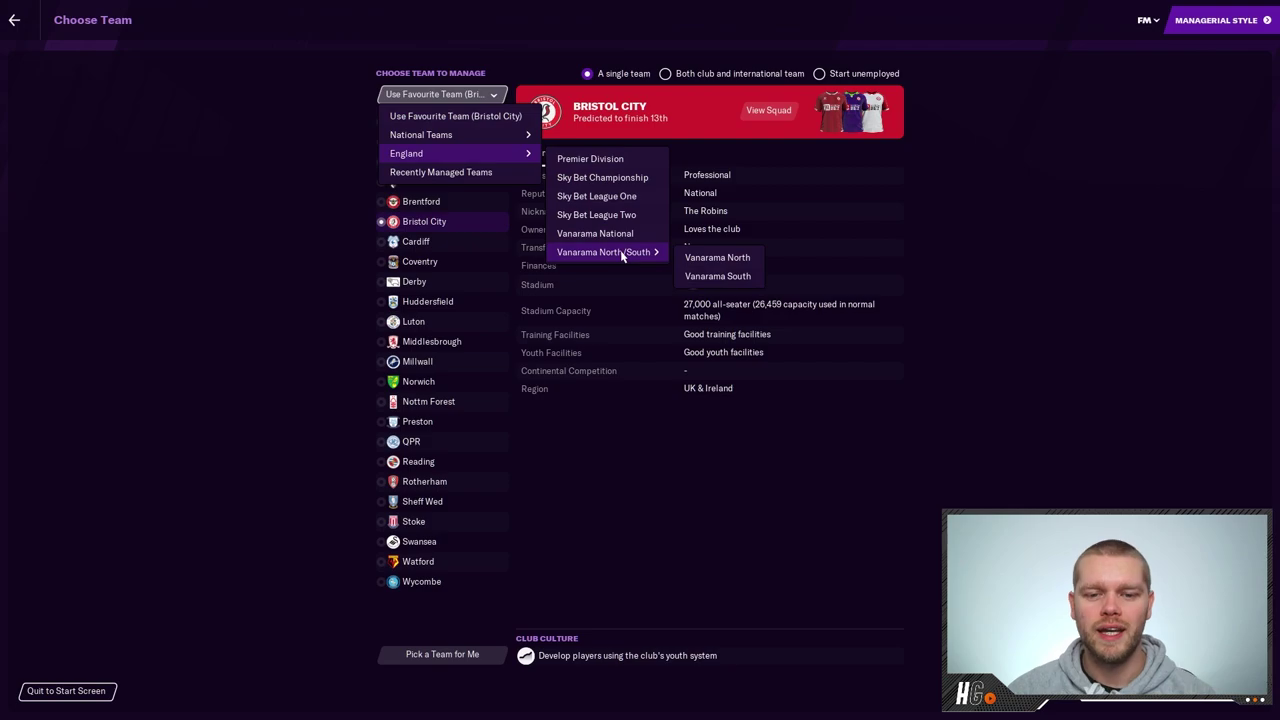
left_click(735, 278)
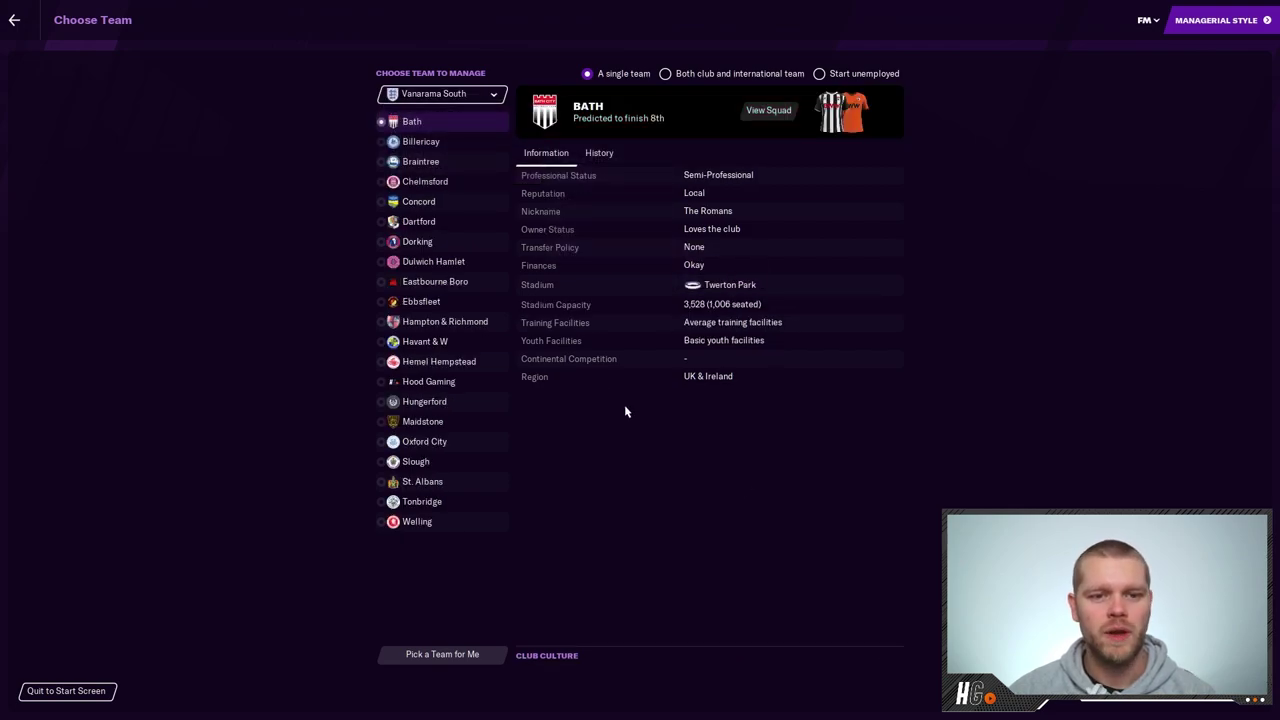
left_click(466, 381)
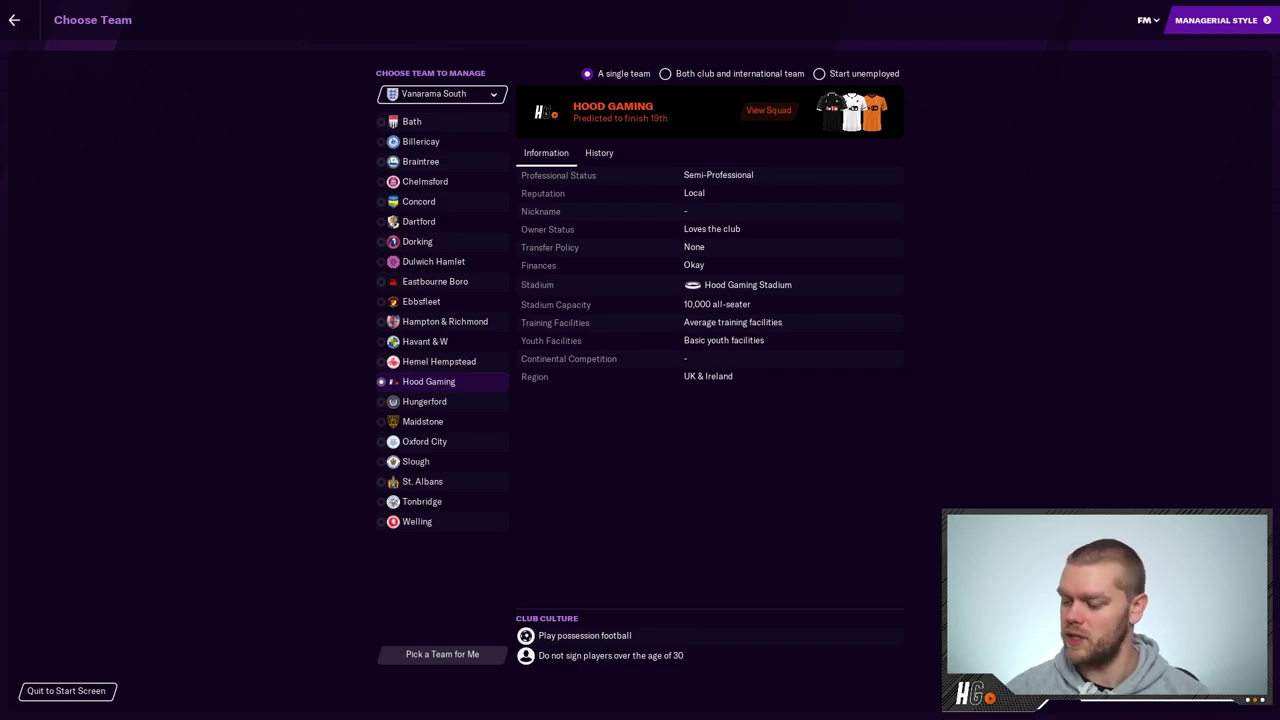
key("Return")
- Turn on the suggested coaching badge and suggested playing experience based on Hood Gaming, and confirm the managerial style
left_click(421, 129)
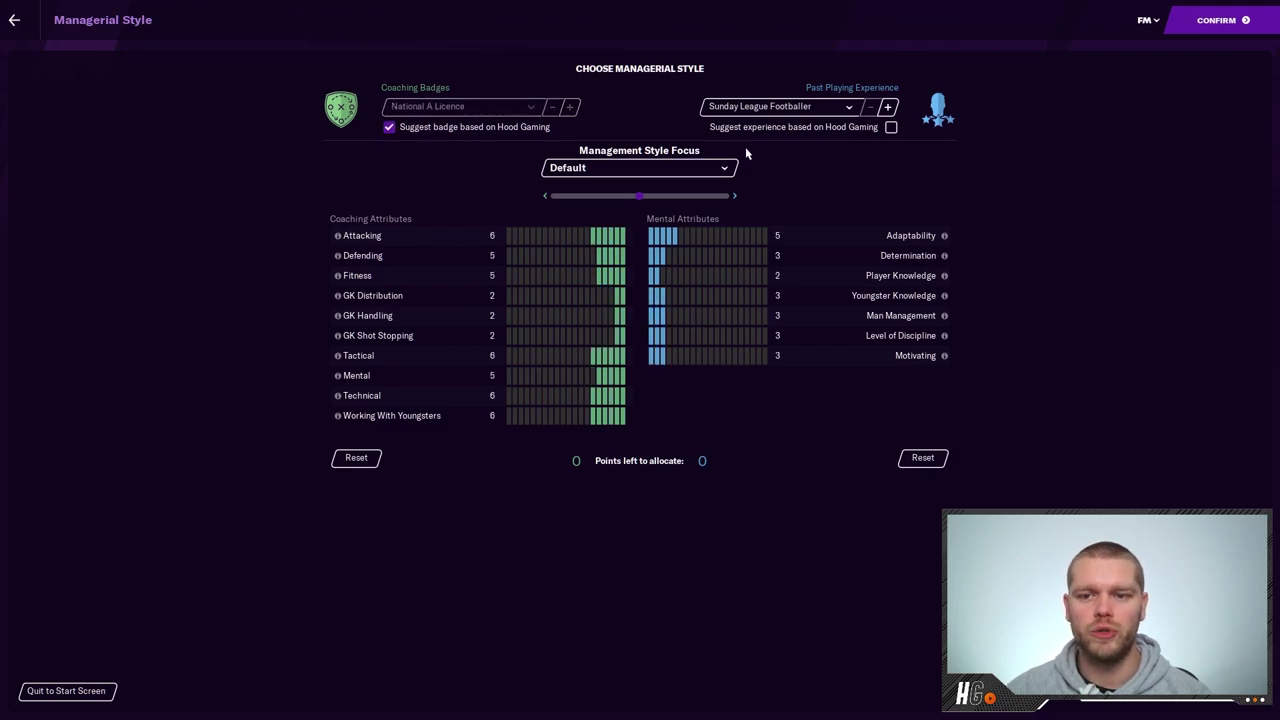
left_click(889, 128)
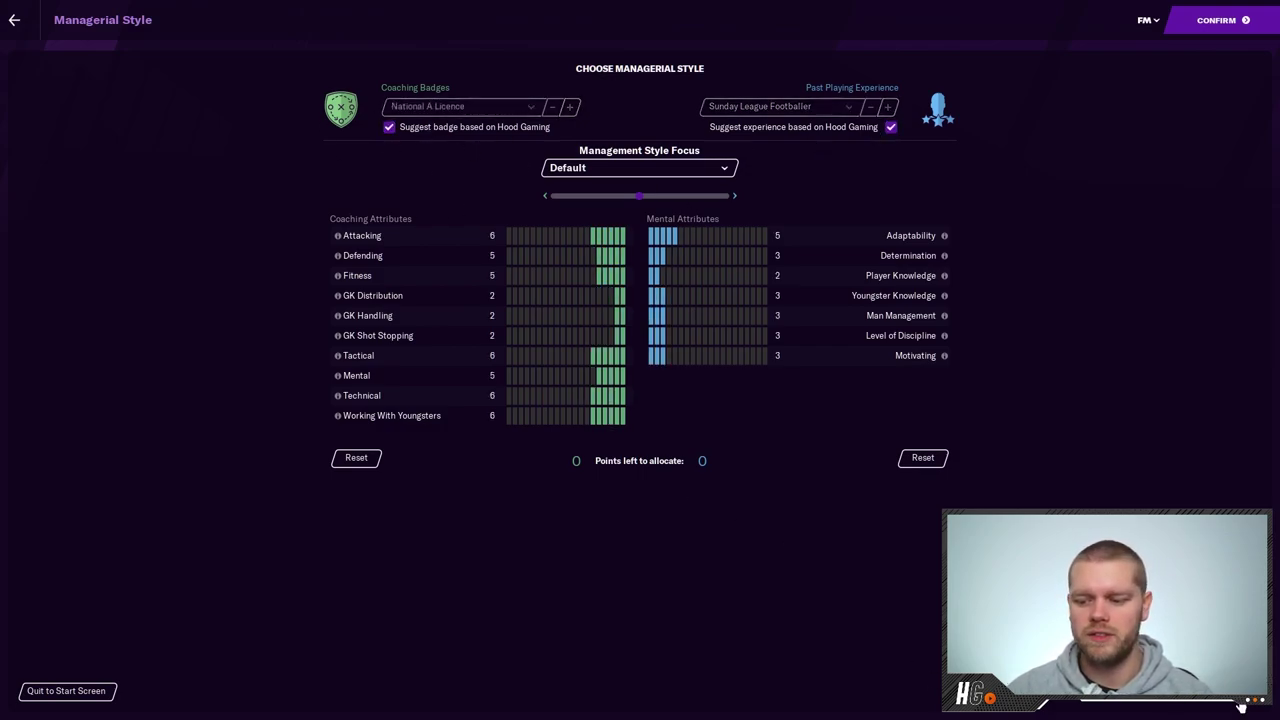
key("Return")
left_click(746, 402)
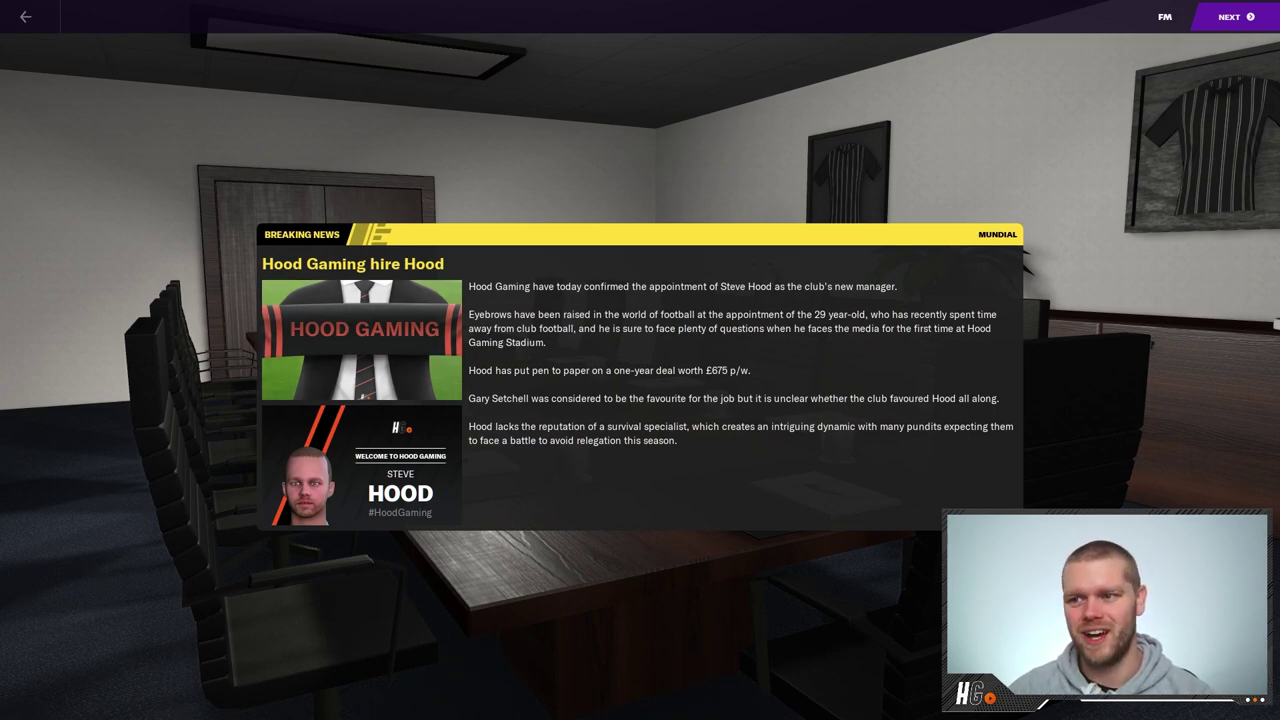
- Go through the chairman's welcome pages to the end and save the new career locally under the suggested name
left_click(1236, 22)
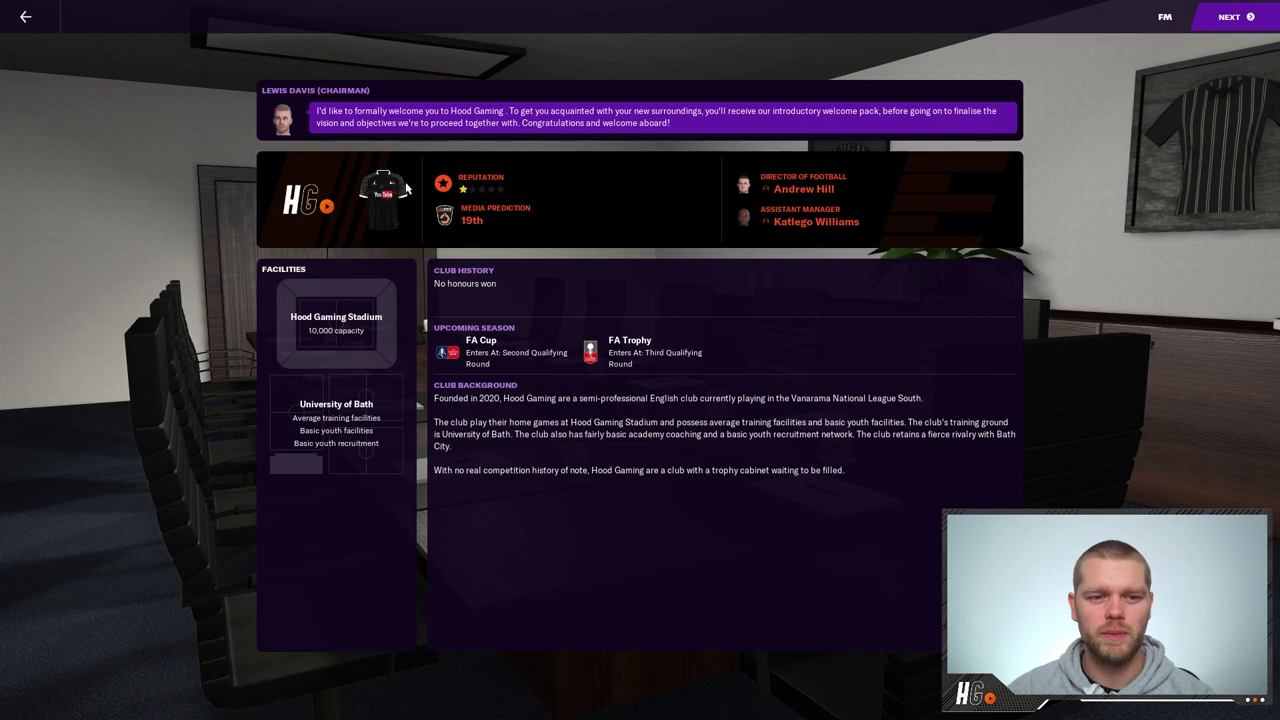
left_click(1230, 18)
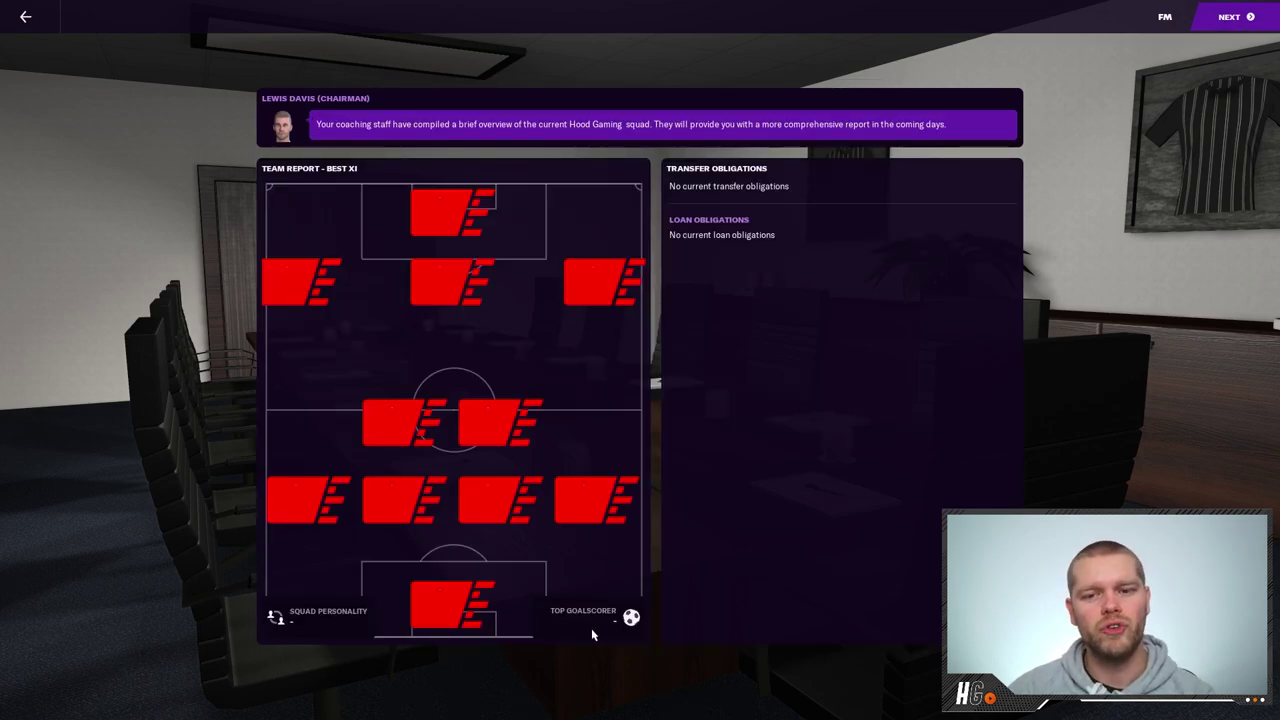
left_click(1230, 19)
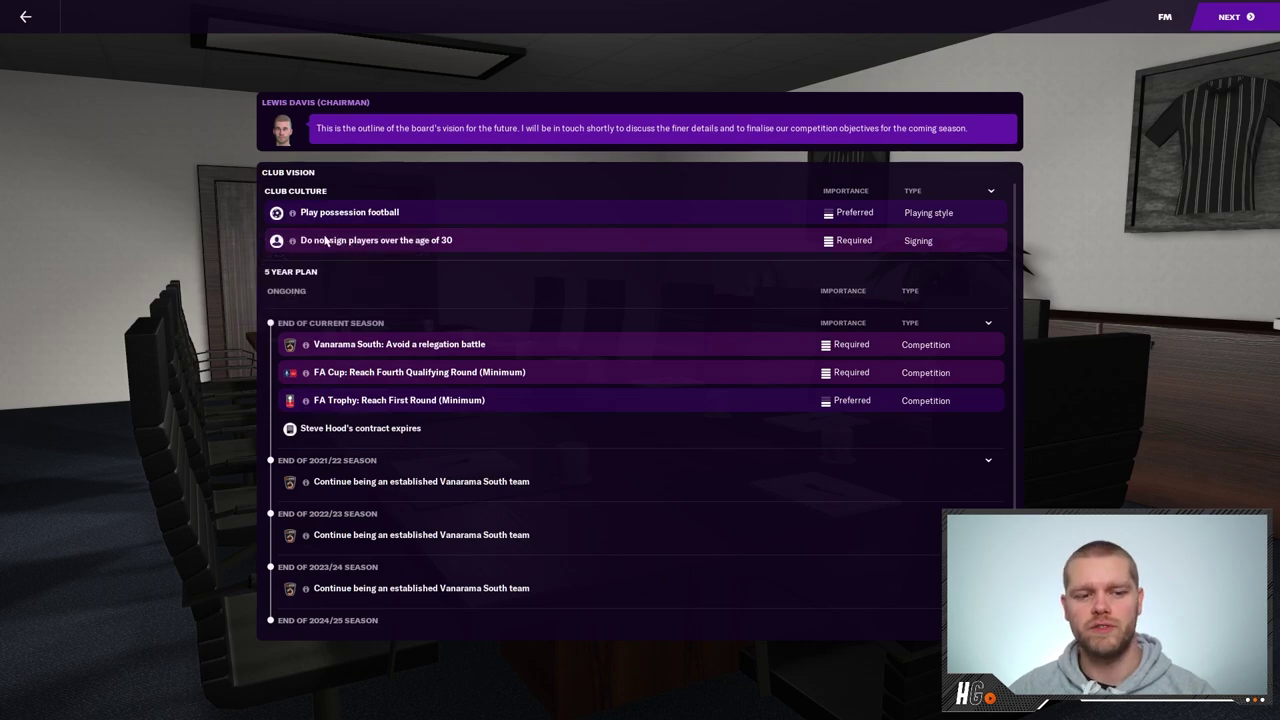
left_click(1236, 17)
left_click(1236, 17)
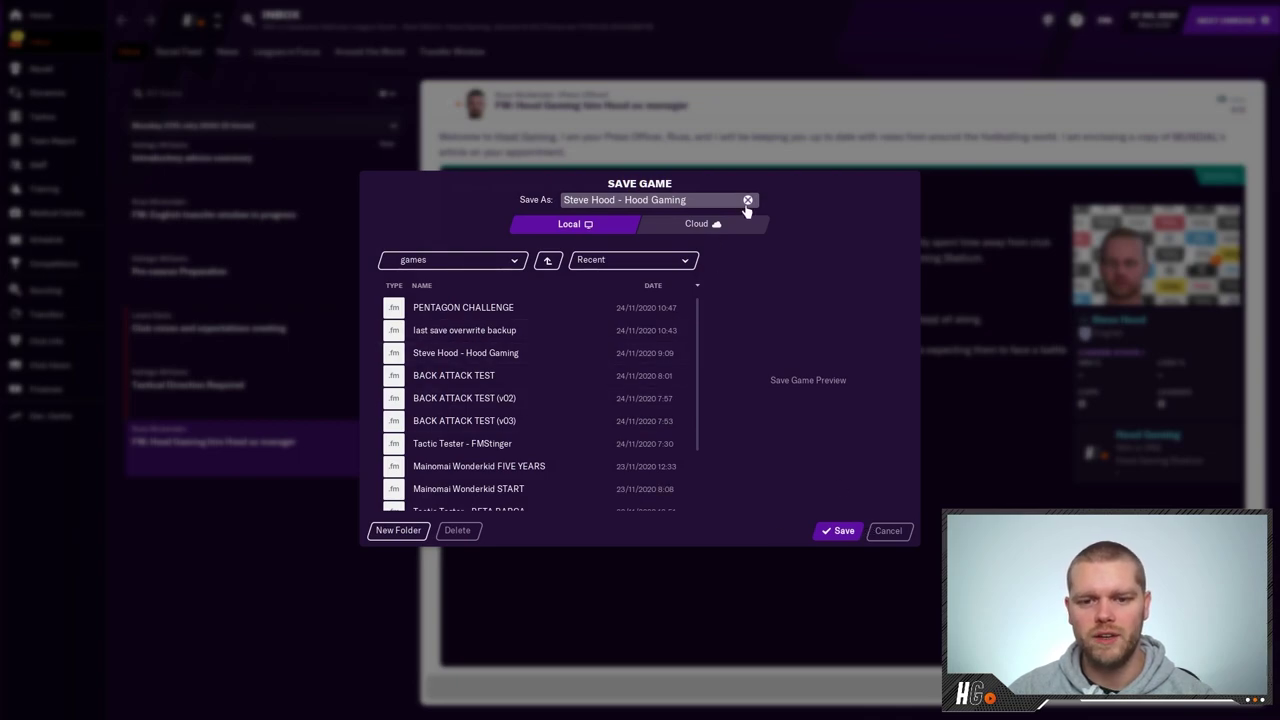
left_click(838, 530)
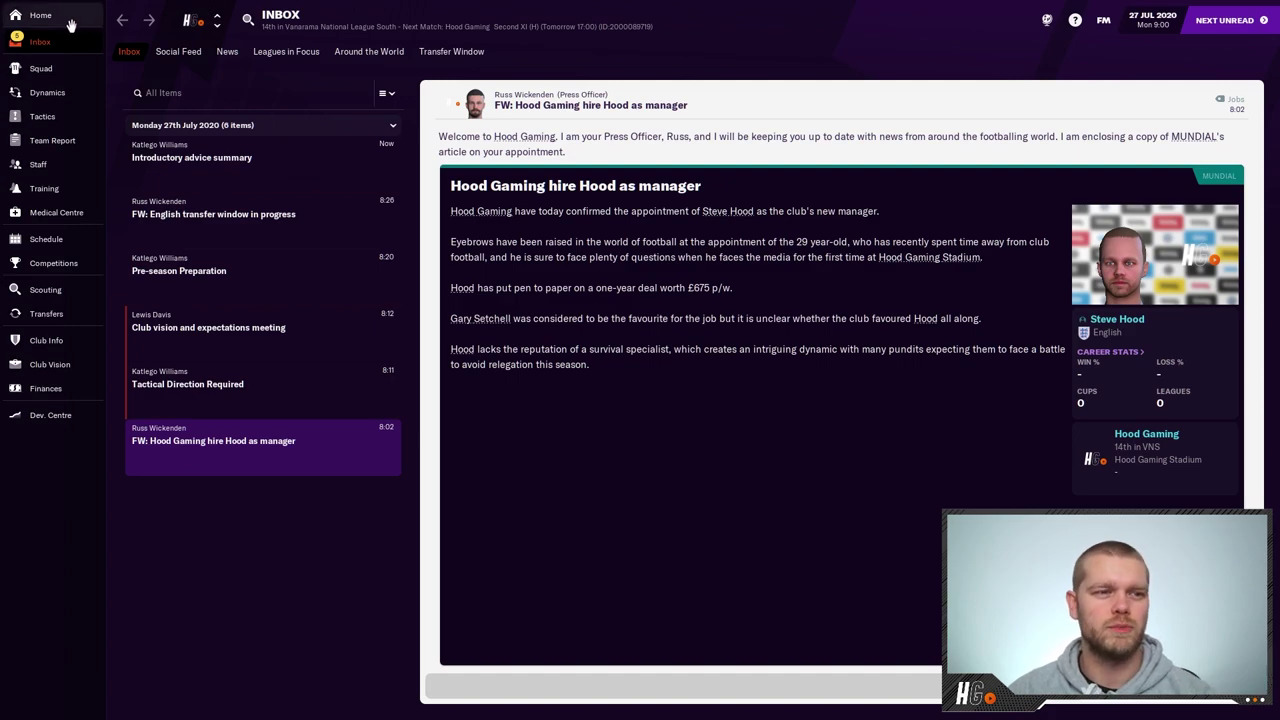
- Examine the Vanarama National League South table, and Hood Gaming's club profile and general information
left_click(315, 27)
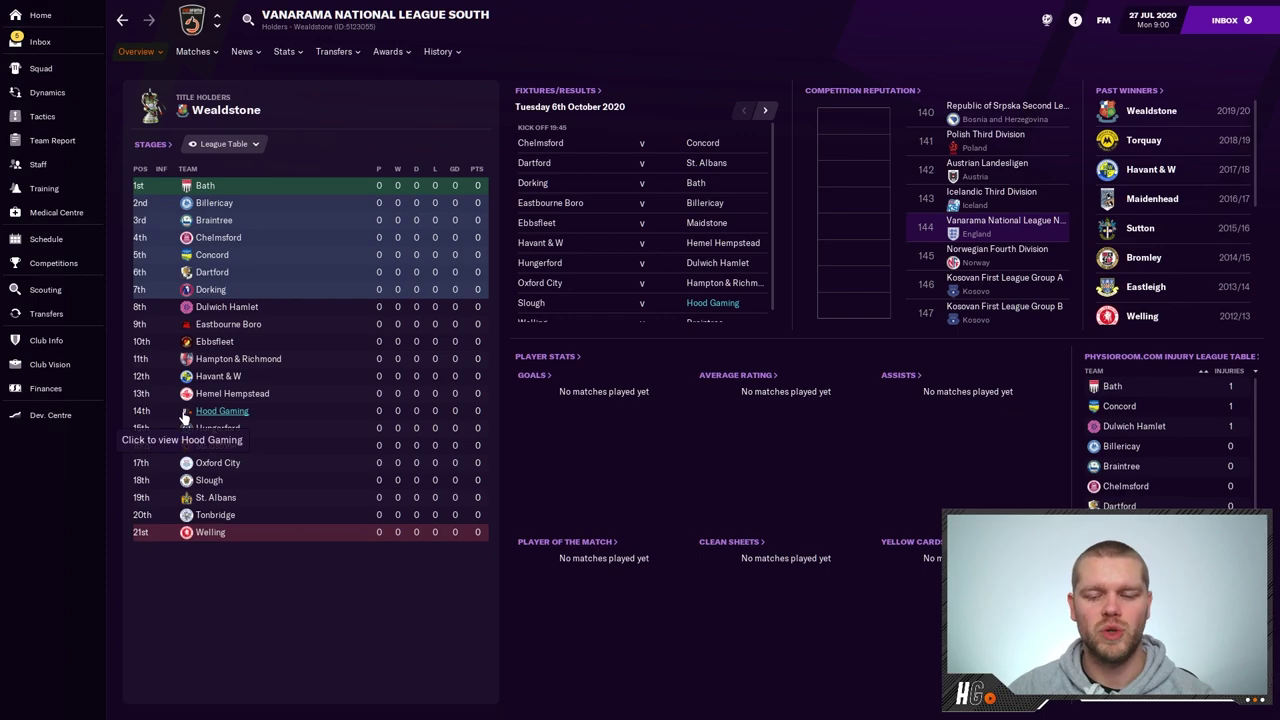
left_click(42, 343)
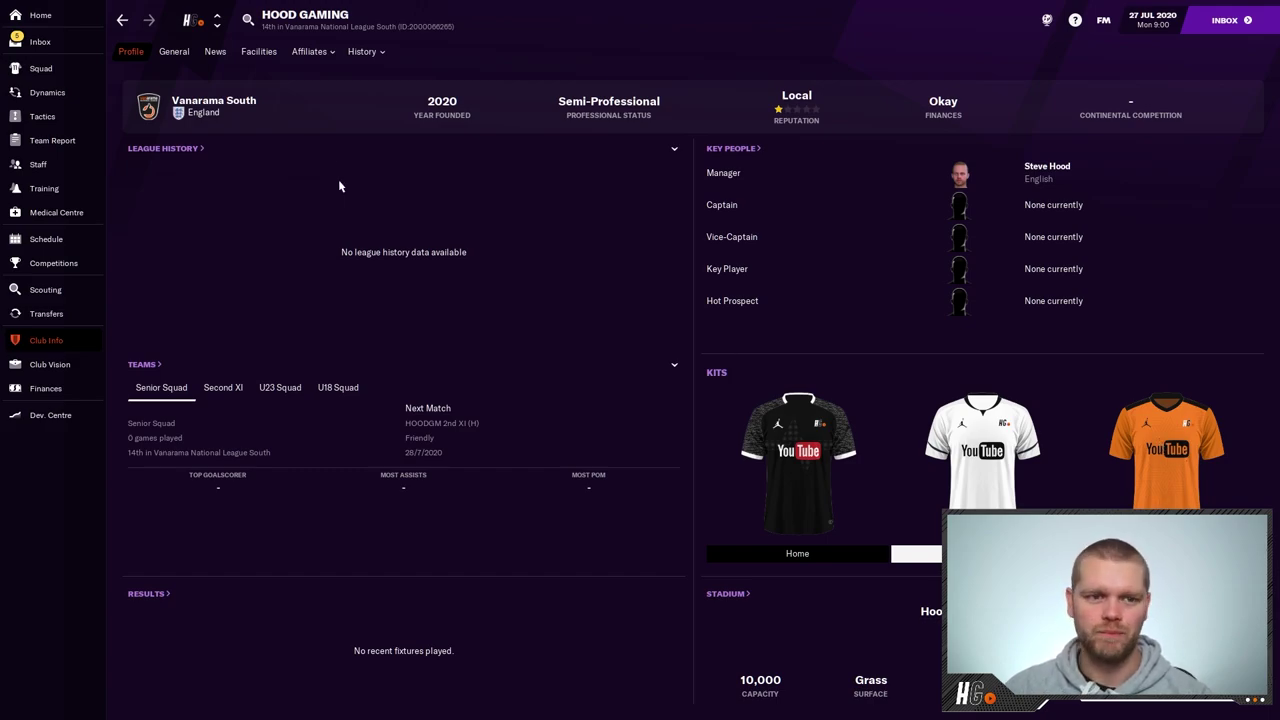
left_click(172, 56)
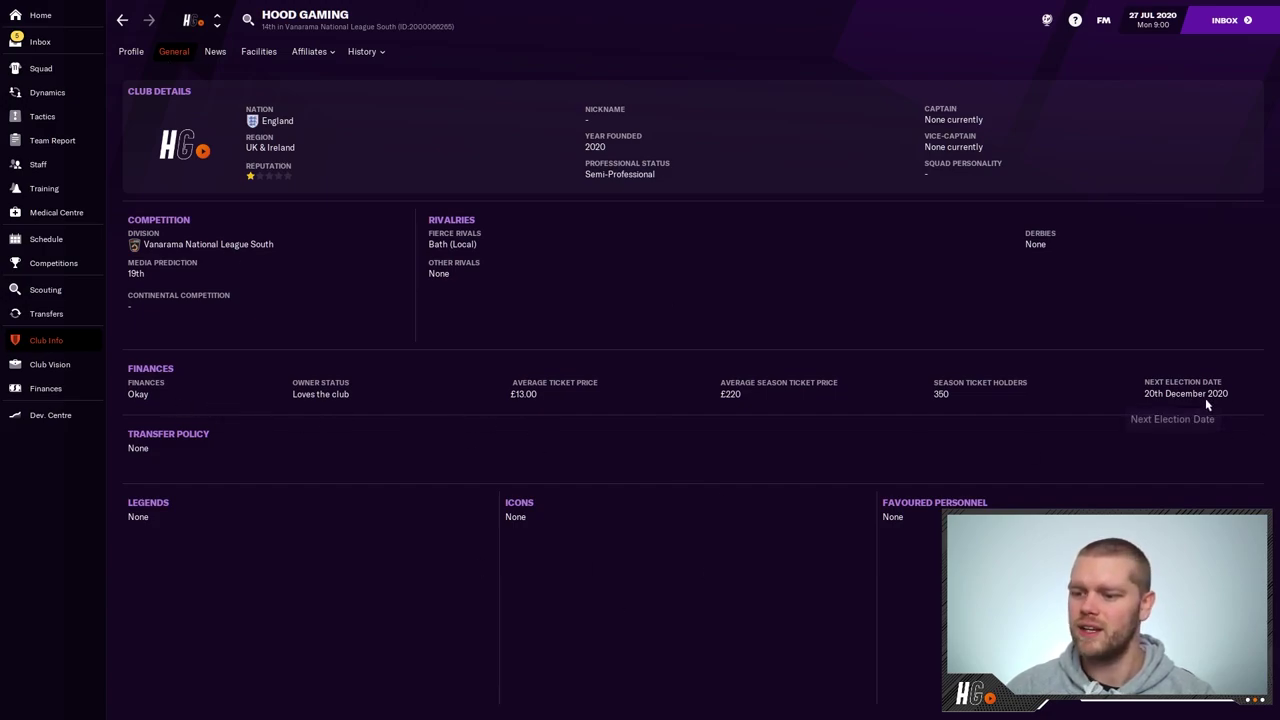
- Examine Hood Gaming's squad list and staff overview, including the goalkeeping coach's profile, and return to the staff overview
left_click(41, 68)
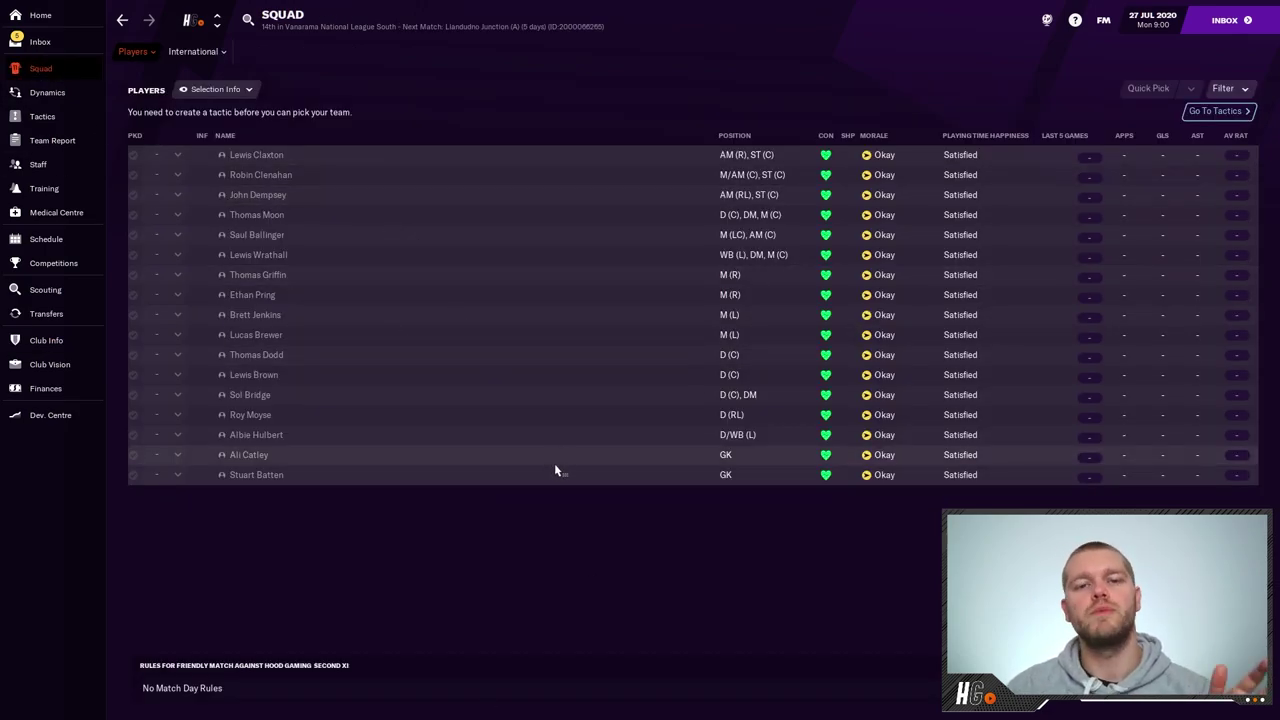
left_click(62, 164)
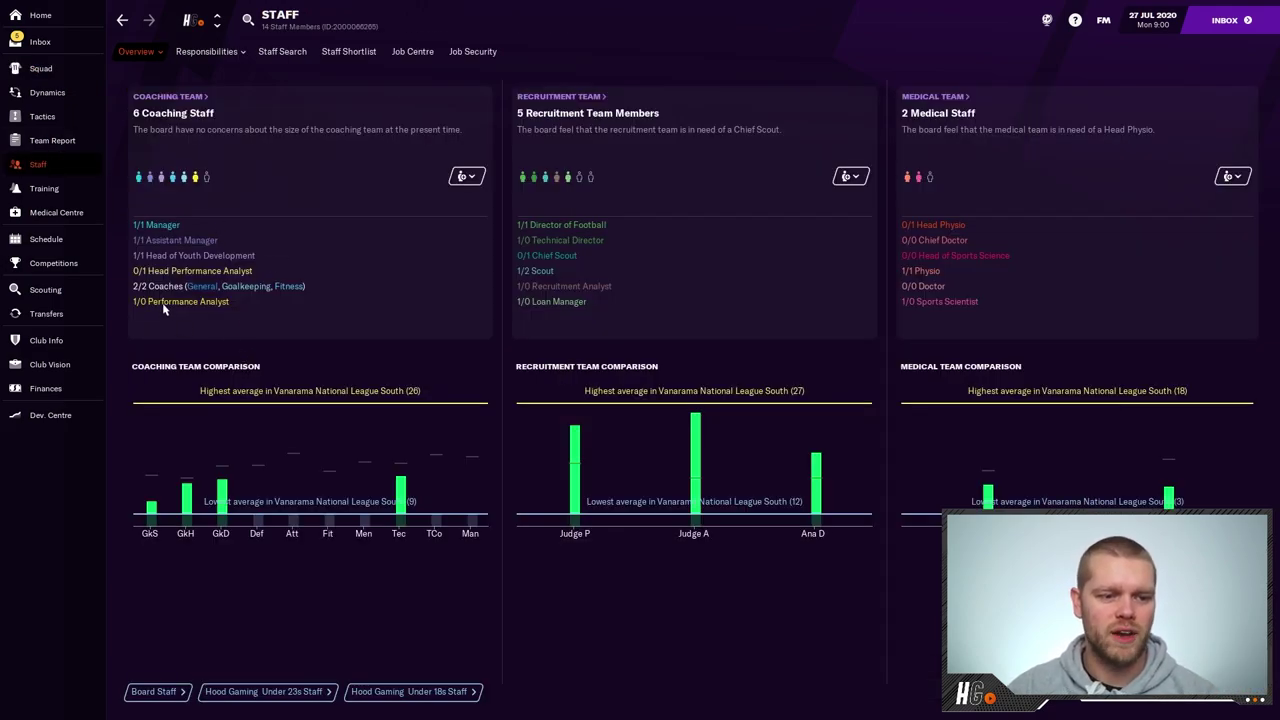
left_click(184, 180)
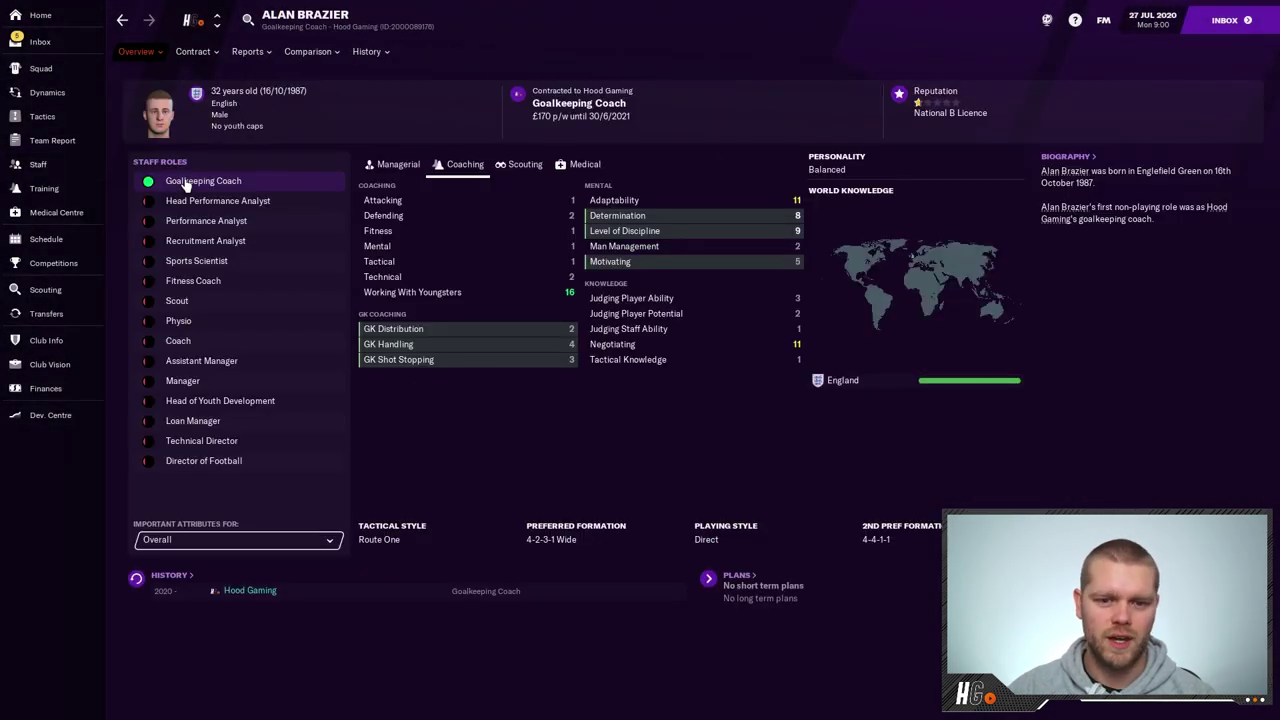
key("BackSpace")
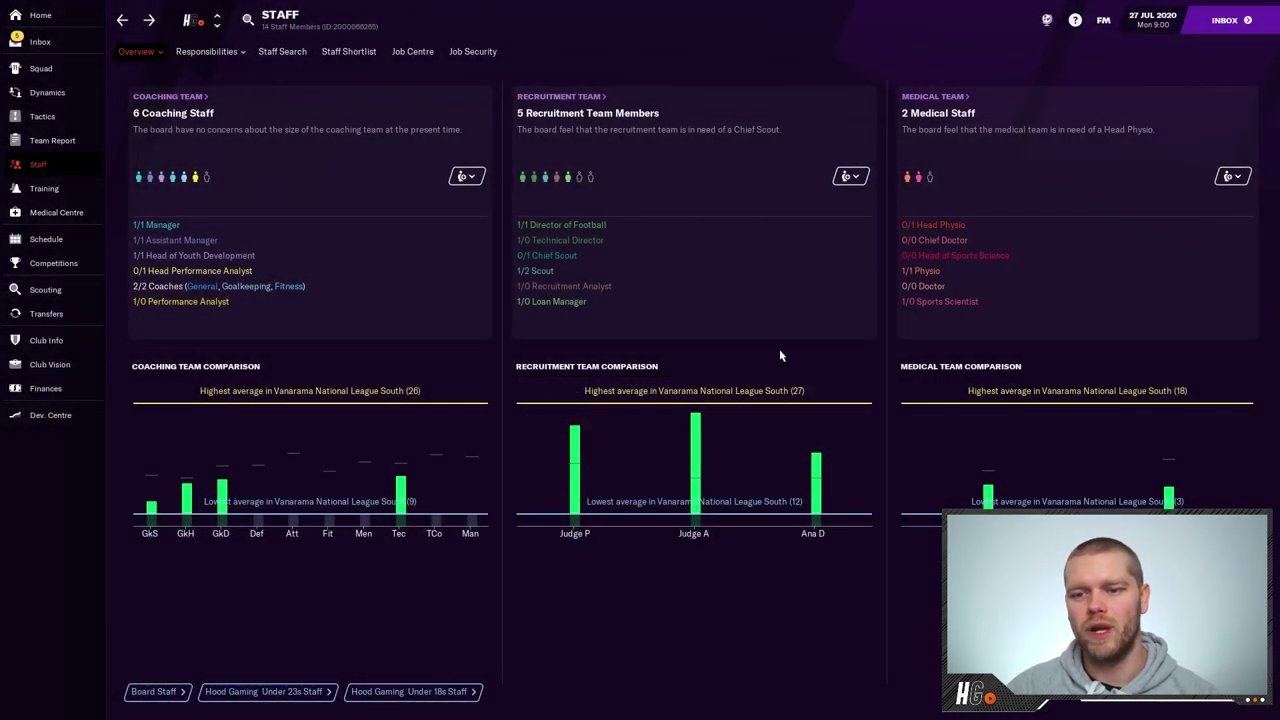